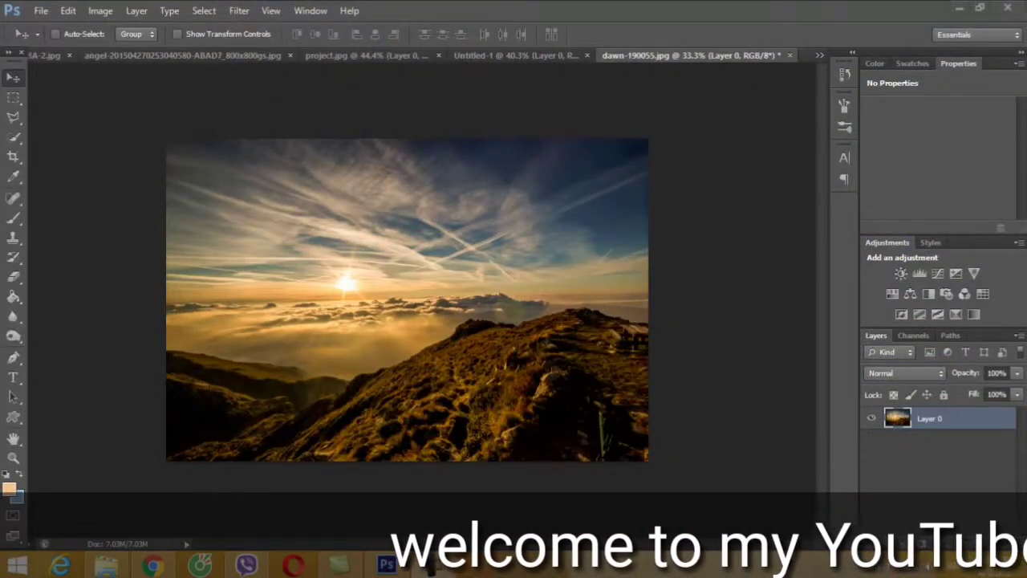
# Quick-select the dark hills on Layer 0 of the dawn photo and delete them, leaving transparency
pyautogui.click(897, 466)
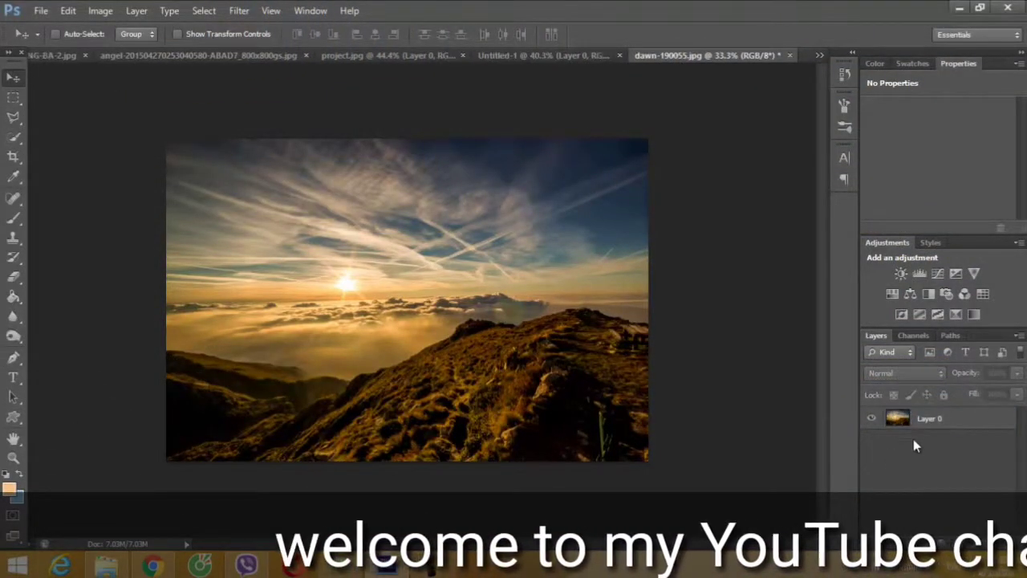
pyautogui.click(527, 317)
pyautogui.click(513, 224)
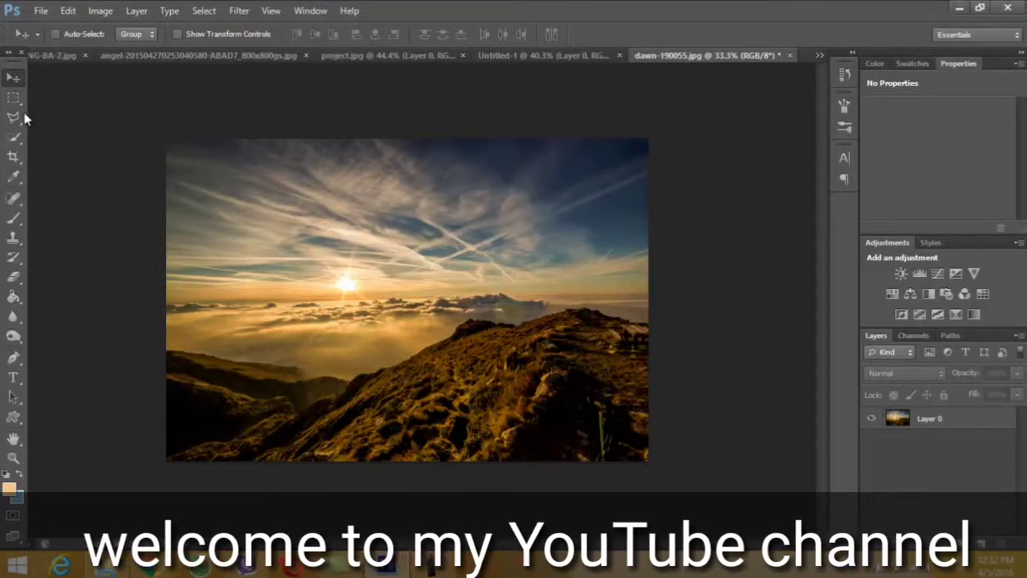
pyautogui.click(14, 137)
pyautogui.click(203, 382)
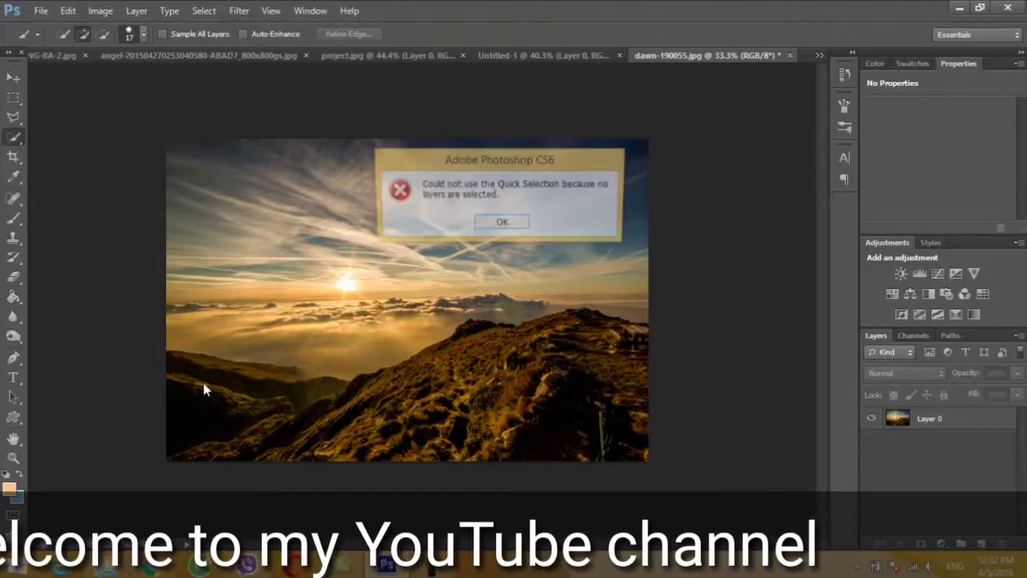
pyautogui.click(518, 227)
pyautogui.click(931, 418)
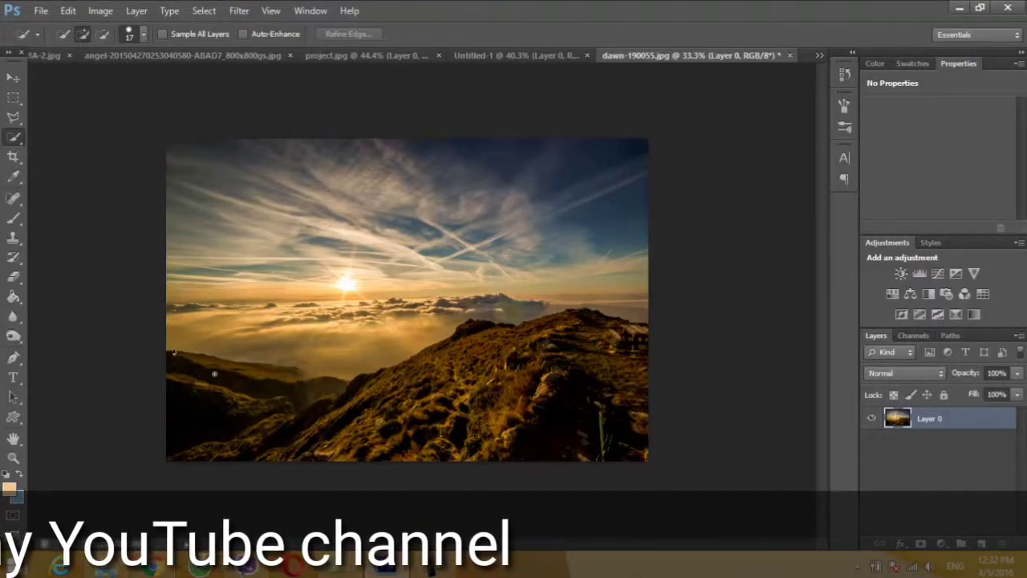
pyautogui.moveTo(240, 409)
pyautogui.mouseDown()
pyautogui.moveTo(365, 437)
pyautogui.moveTo(632, 344)
pyautogui.mouseUp()
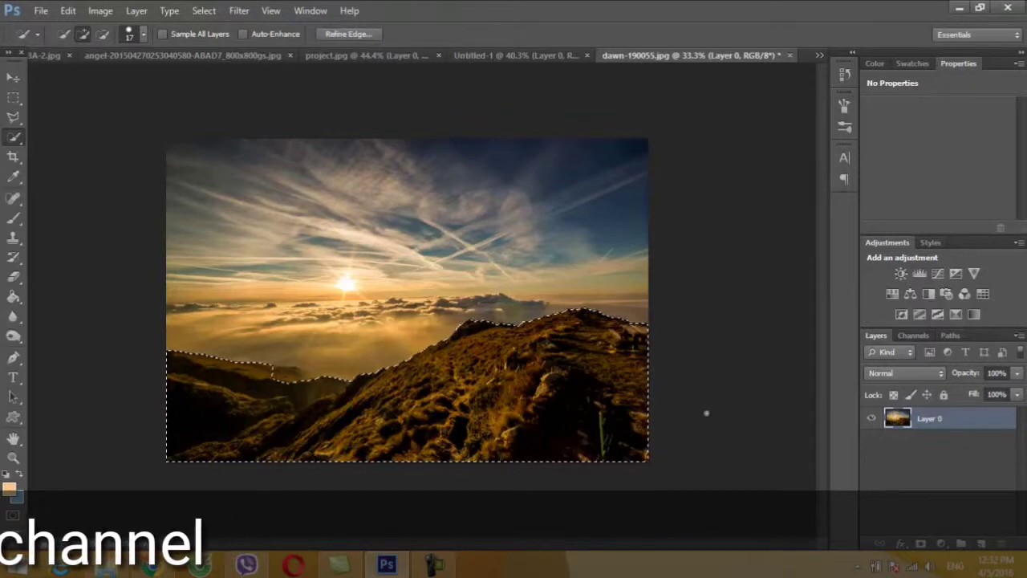
pyautogui.press('Delete')
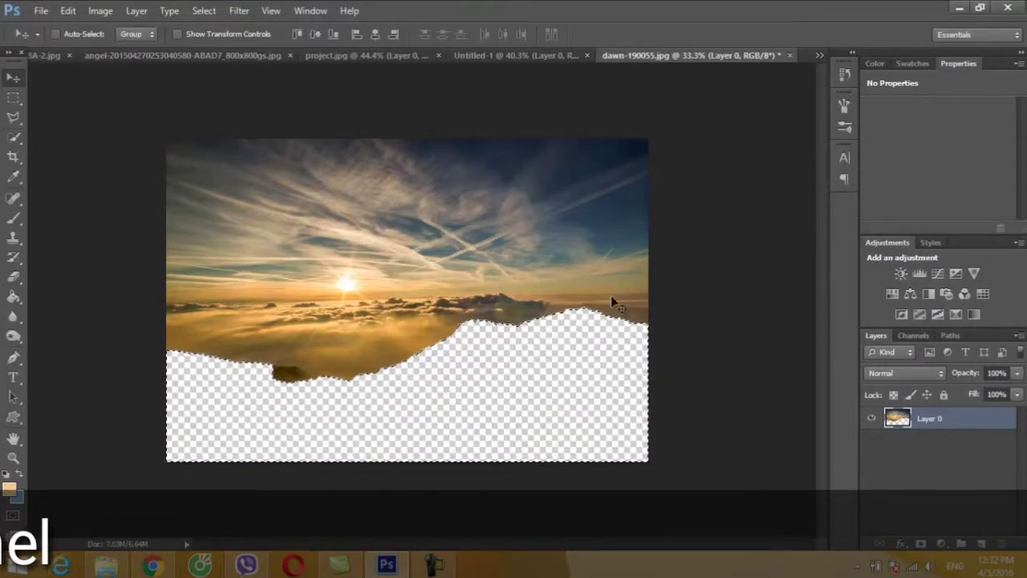
# Drag the sunset sky into Untitled-1 as Layer 1 and nudge it to cover the right edge
pyautogui.moveTo(399, 275)
pyautogui.mouseDown()
pyautogui.moveTo(482, 107)
pyautogui.moveTo(483, 61)
pyautogui.moveTo(391, 250)
pyautogui.moveTo(385, 243)
pyautogui.mouseUp()
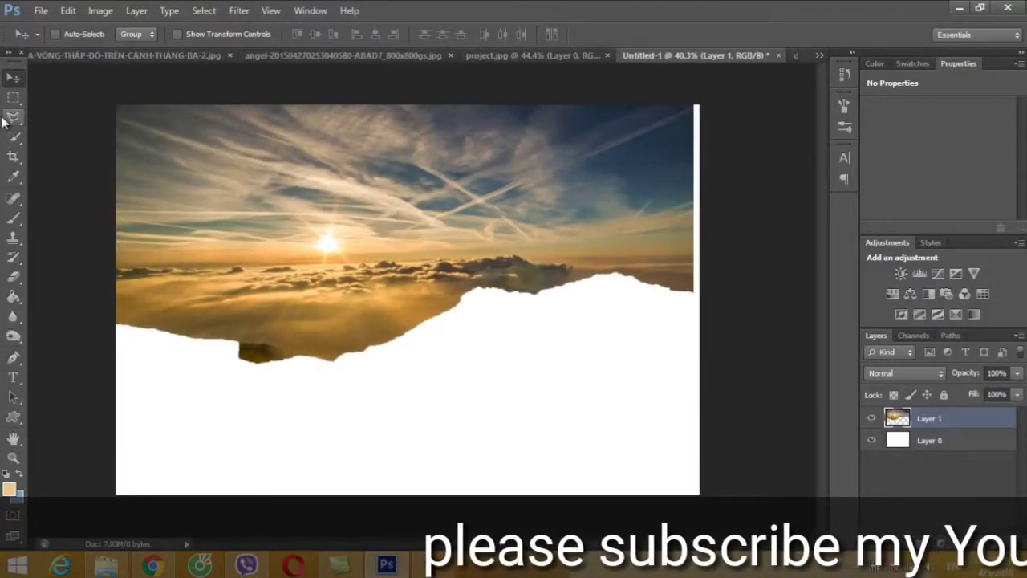
pyautogui.moveTo(512, 185); pyautogui.dragTo(518, 190)
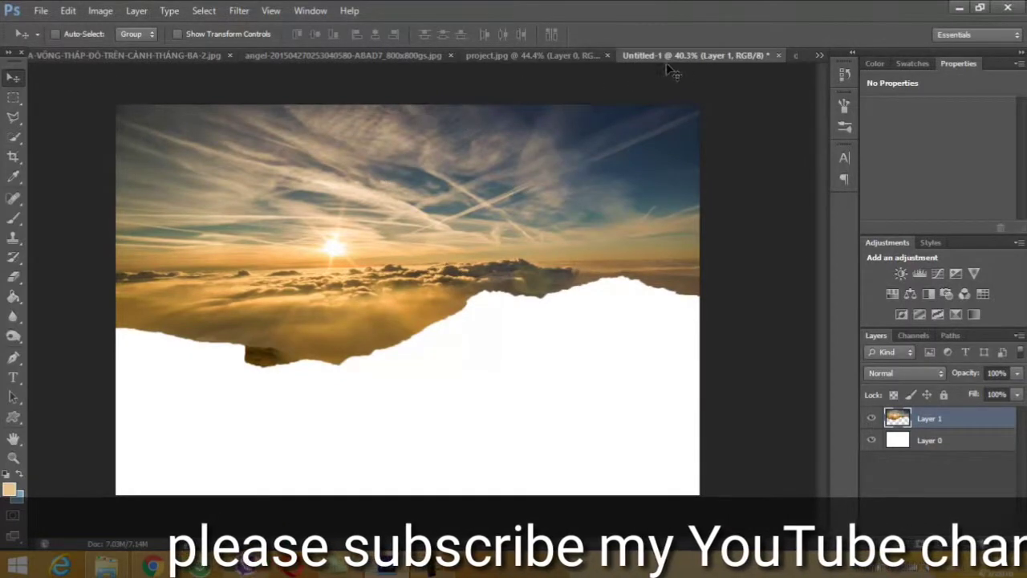
pyautogui.click(561, 58)
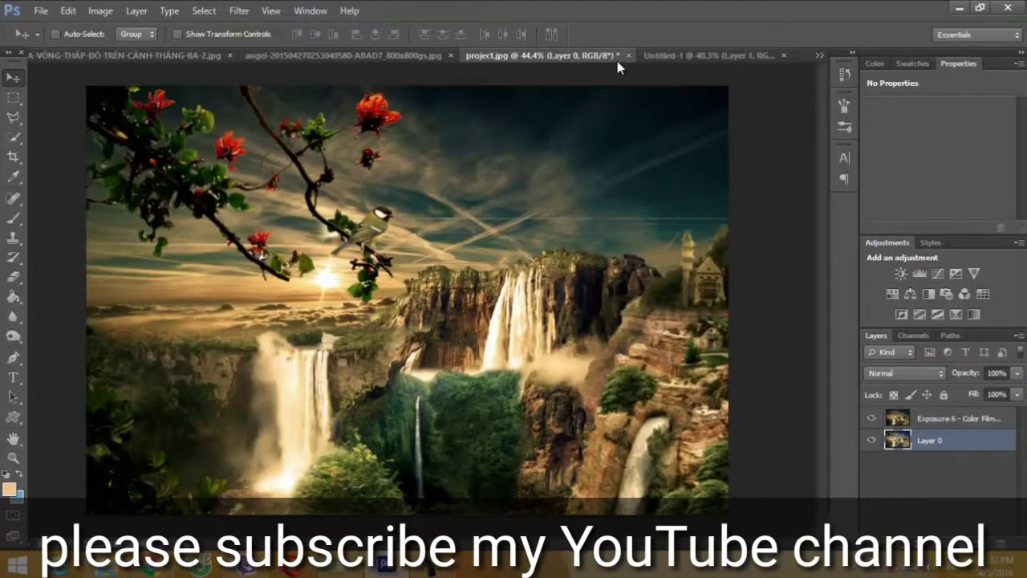
pyautogui.click(401, 56)
pyautogui.click(157, 54)
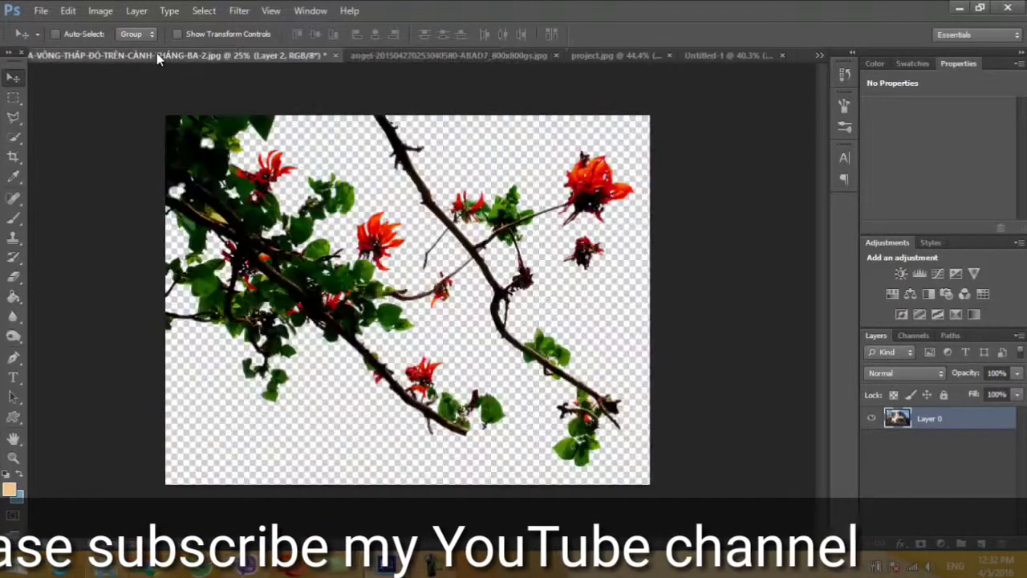
pyautogui.click(734, 58)
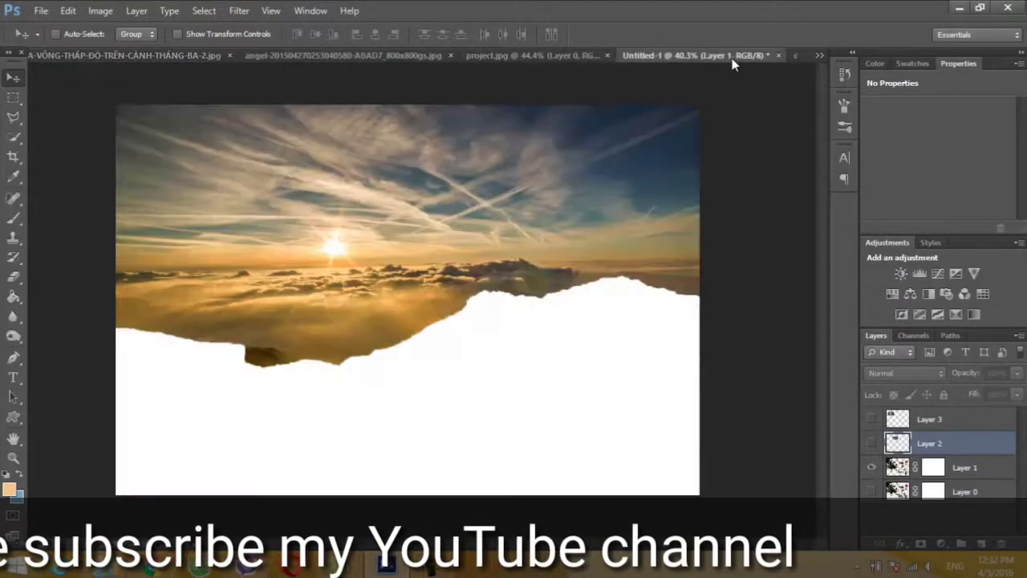
# Close dawn-190055.jpg without saving changes
pyautogui.click(795, 56)
pyautogui.click(791, 56)
pyautogui.click(518, 223)
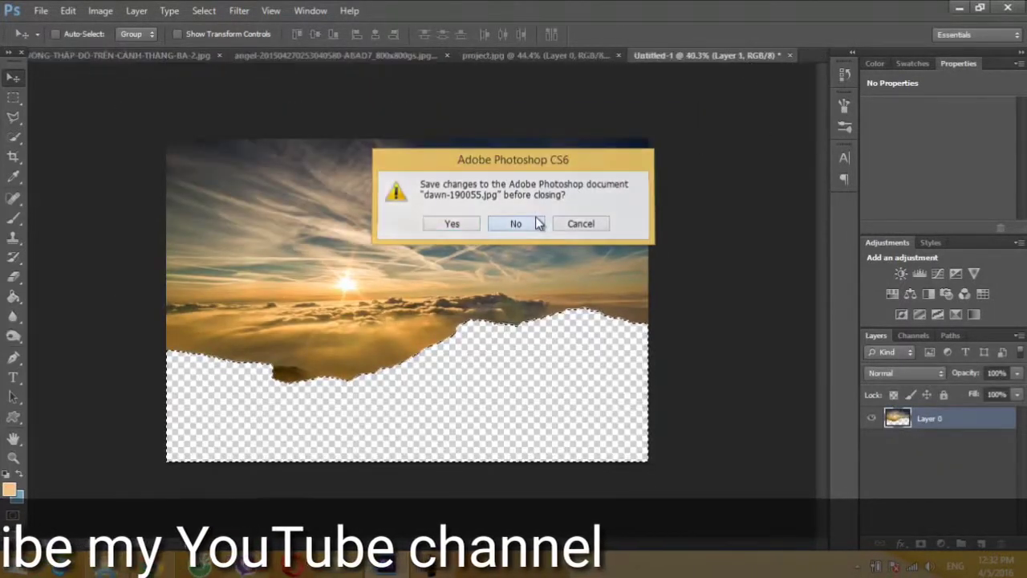
# Move the Untitled-1 tab to second position and bring up the File > Open dialog
pyautogui.moveTo(511, 69); pyautogui.dragTo(215, 70)
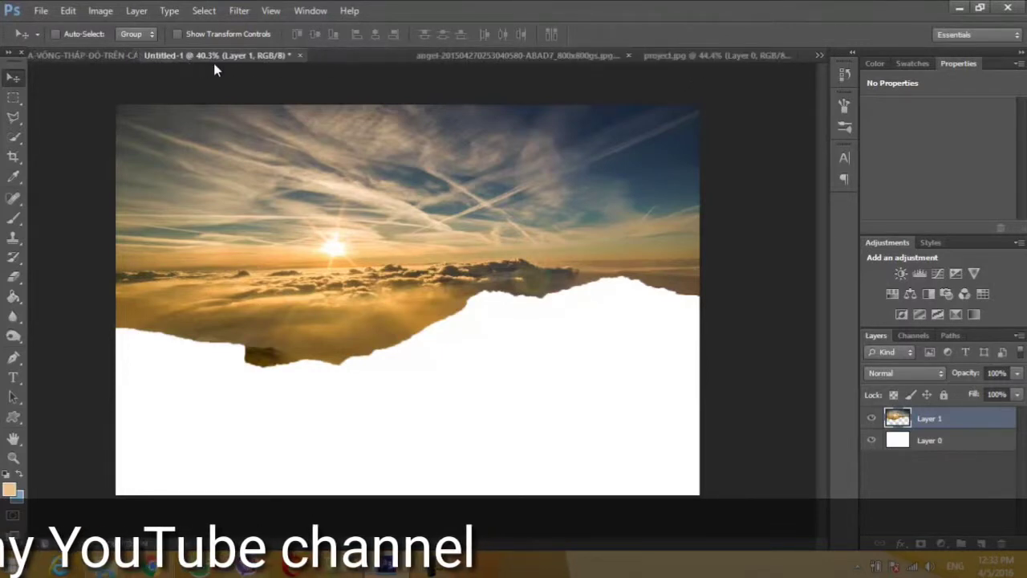
pyautogui.click(36, 11)
pyautogui.click(50, 39)
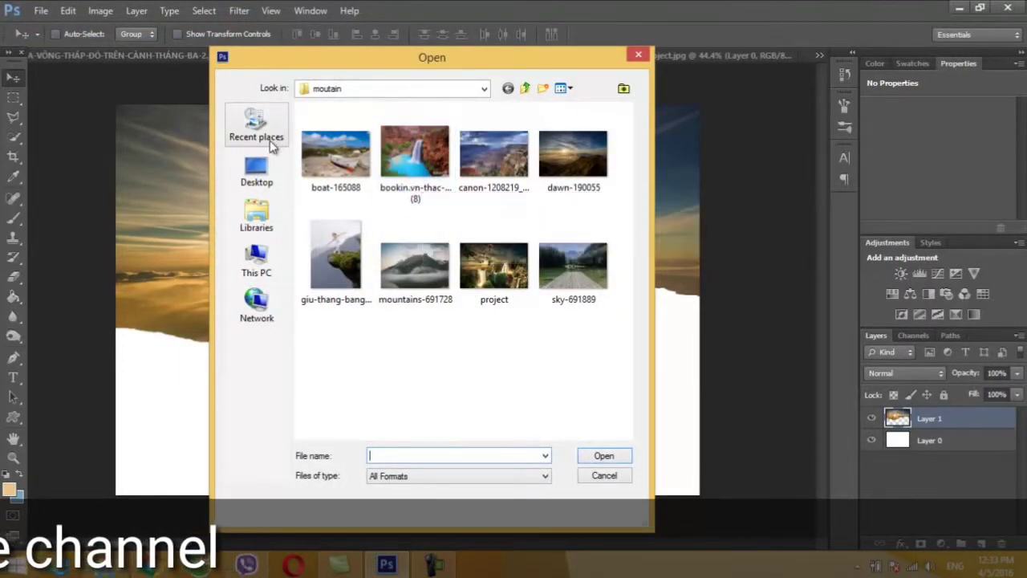
# Open ect/9.jpg from the Desktop with Camera Raw Temperature warmed to +18
pyautogui.click(257, 170)
pyautogui.moveTo(624, 193); pyautogui.dragTo(626, 266)
pyautogui.doubleClick(390, 265)
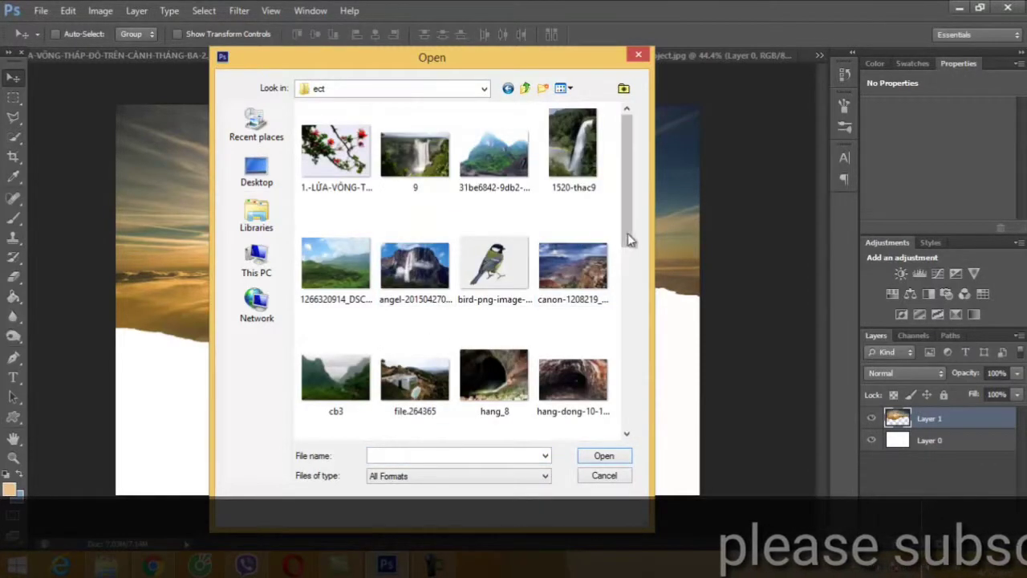
pyautogui.doubleClick(415, 152)
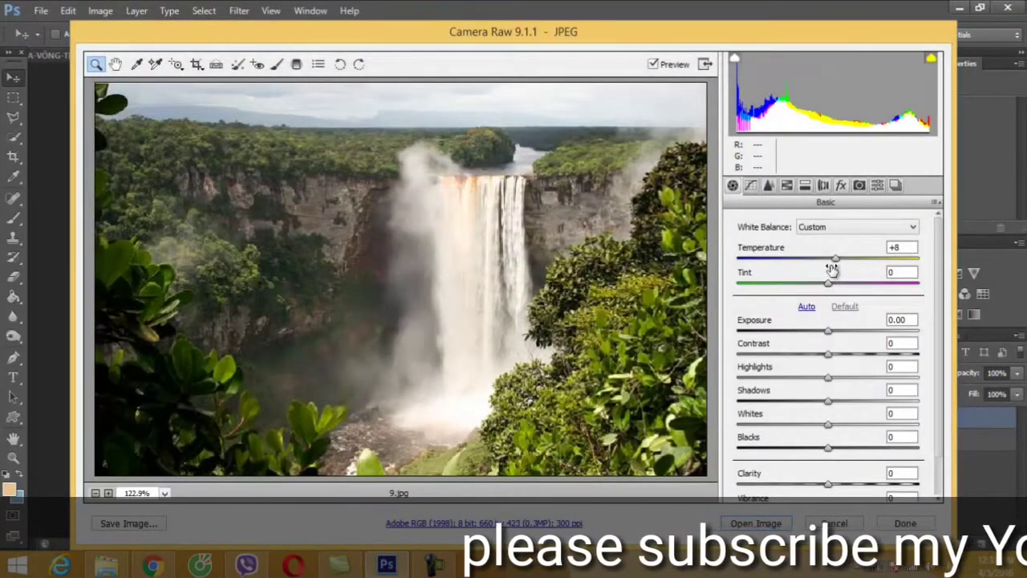
pyautogui.moveTo(836, 258); pyautogui.dragTo(839, 257)
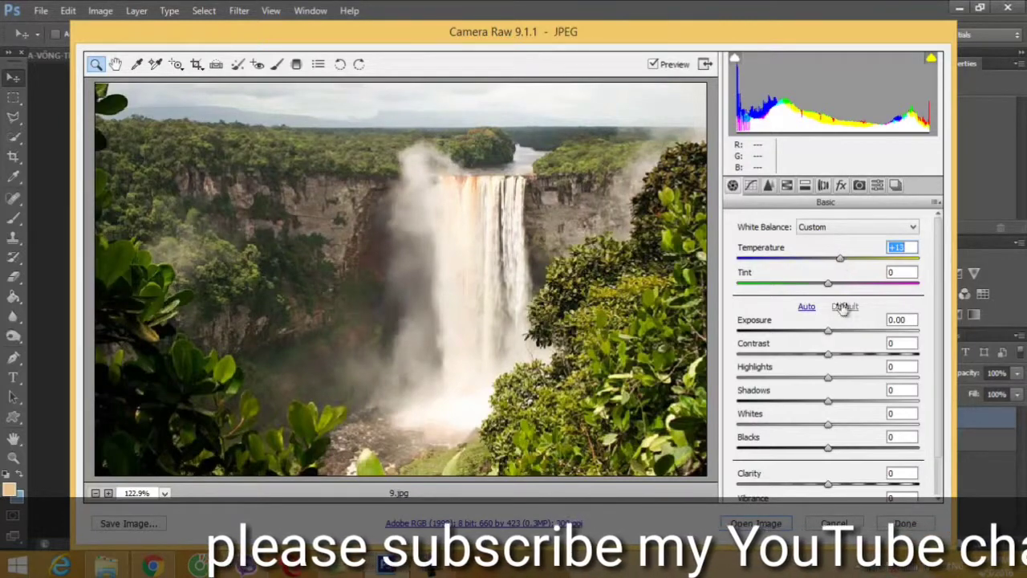
pyautogui.click(785, 520)
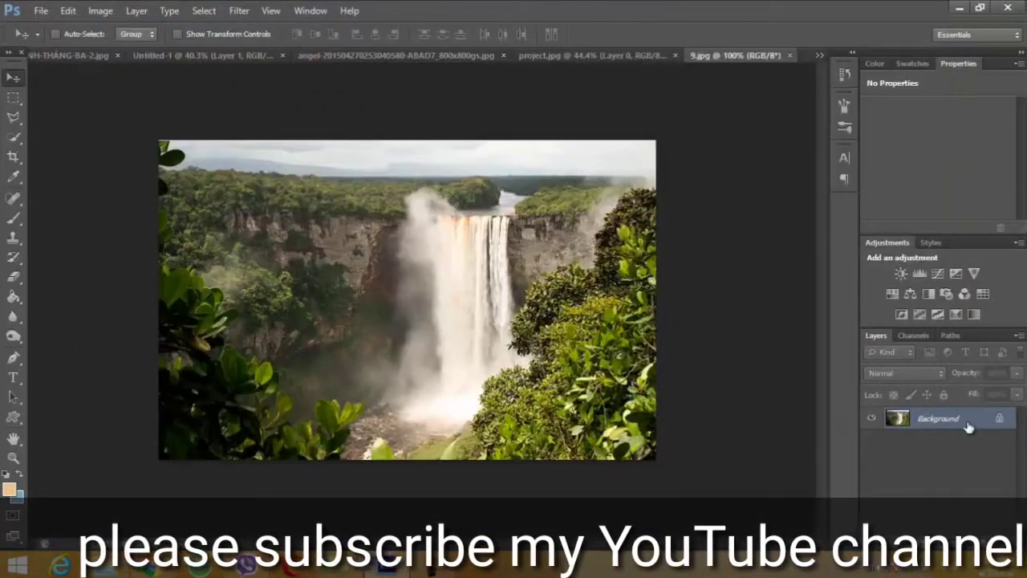
# Unlock the waterfall background as Layer 0 and drop it into Untitled-1's lower-left
pyautogui.doubleClick(939, 418)
pyautogui.click(638, 177)
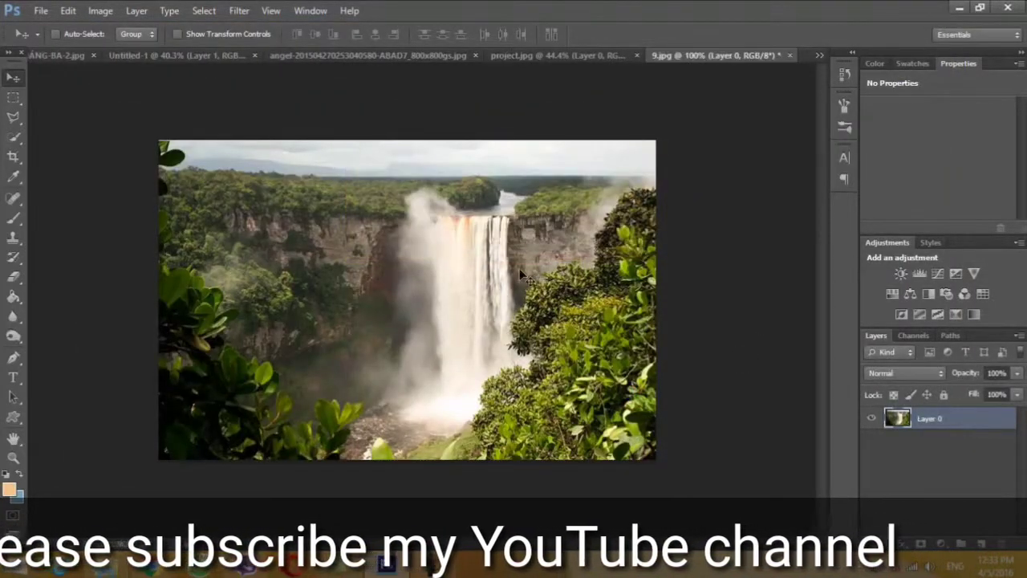
pyautogui.moveTo(519, 268)
pyautogui.mouseDown()
pyautogui.moveTo(385, 80)
pyautogui.moveTo(177, 62)
pyautogui.mouseUp()
pyautogui.moveTo(293, 317); pyautogui.dragTo(229, 446)
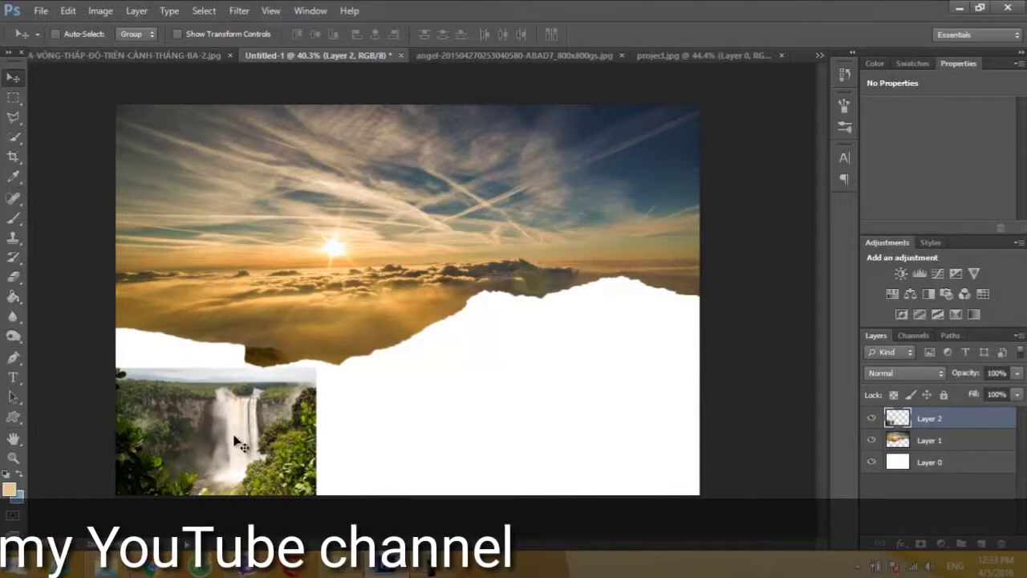
# Scale the waterfall Layer 2 up to about 153% and add a white layer mask
pyautogui.hotkey('ctrl', 't')
pyautogui.moveTo(316, 367); pyautogui.dragTo(377, 289)
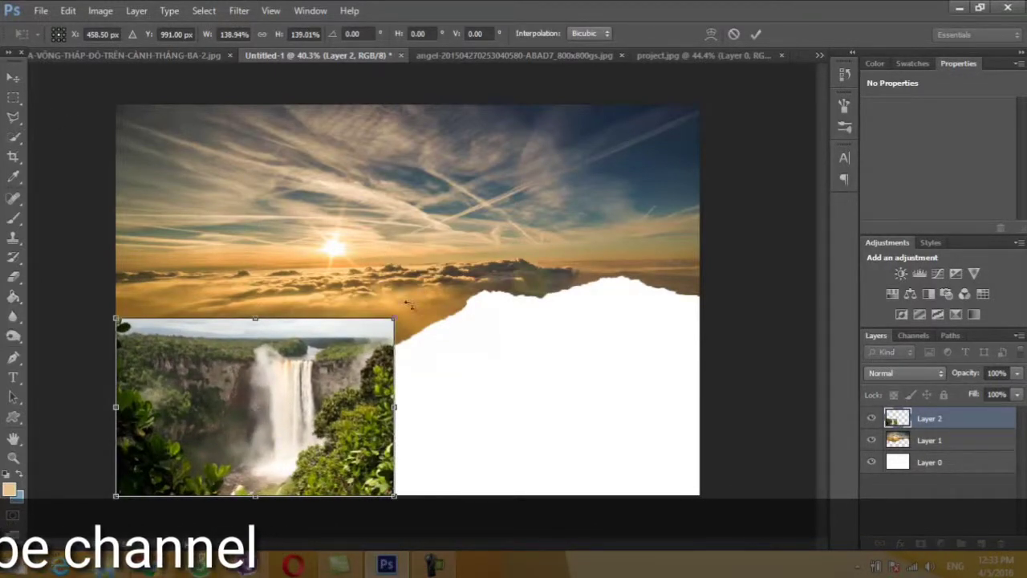
pyautogui.moveTo(399, 319); pyautogui.dragTo(418, 284)
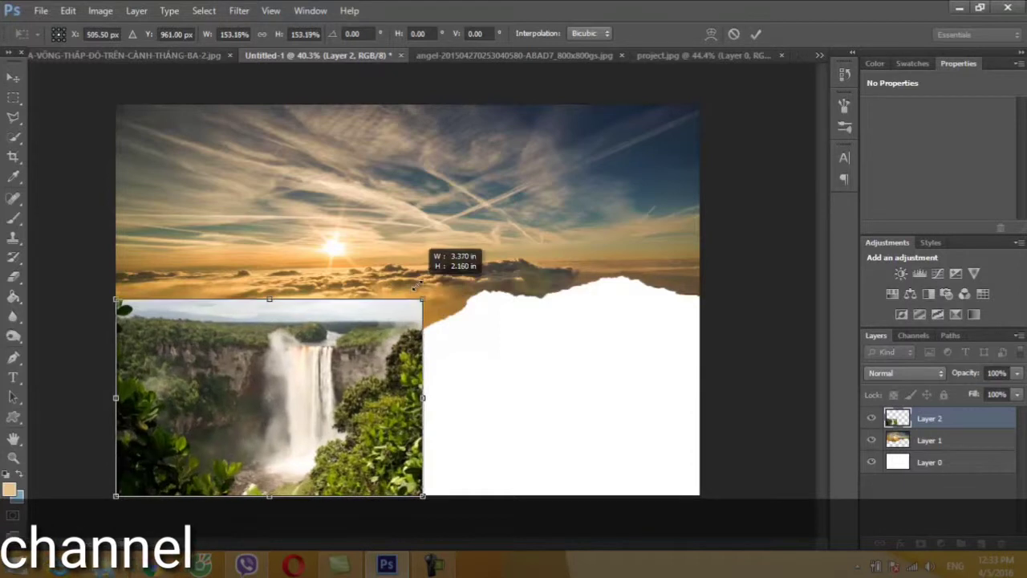
pyautogui.click(19, 78)
pyautogui.click(453, 225)
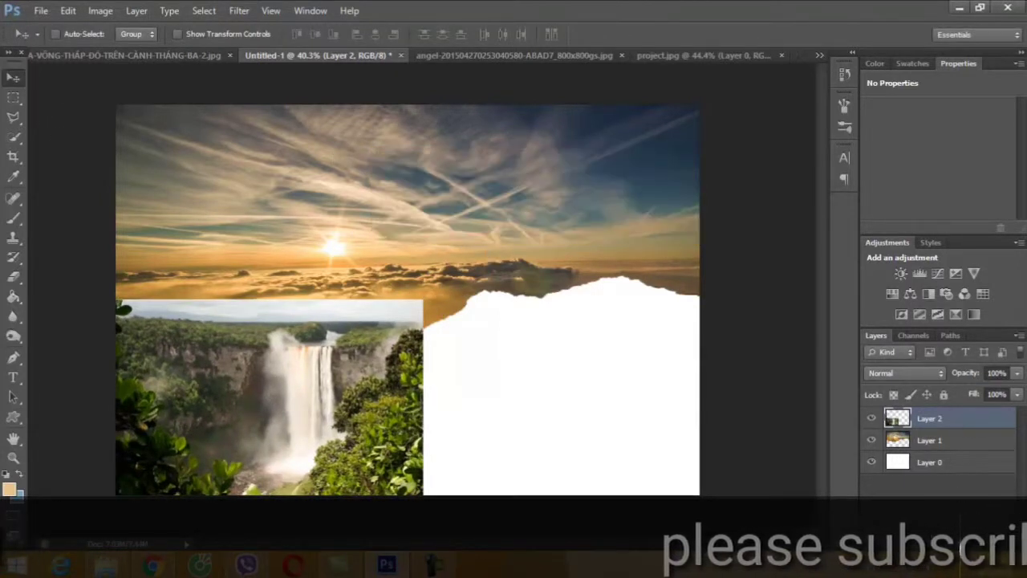
pyautogui.click(929, 552)
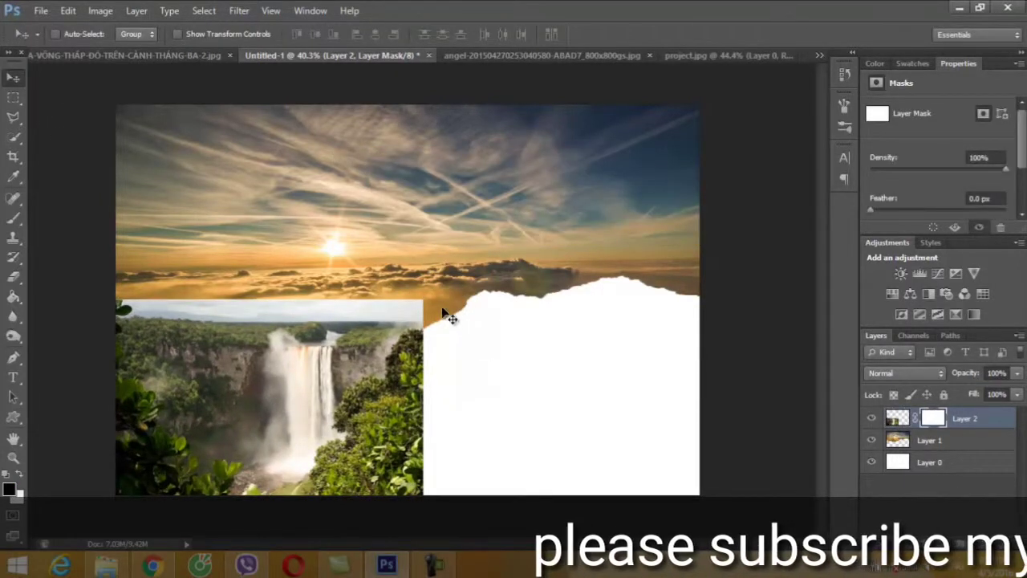
# Brush the Layer 2 mask to hide the top sky strip and restore bottom trees and cliff edge
pyautogui.press('b')
pyautogui.moveTo(389, 295)
pyautogui.mouseDown()
pyautogui.moveTo(120, 305)
pyautogui.moveTo(438, 321)
pyautogui.moveTo(361, 305)
pyautogui.moveTo(103, 314)
pyautogui.mouseUp()
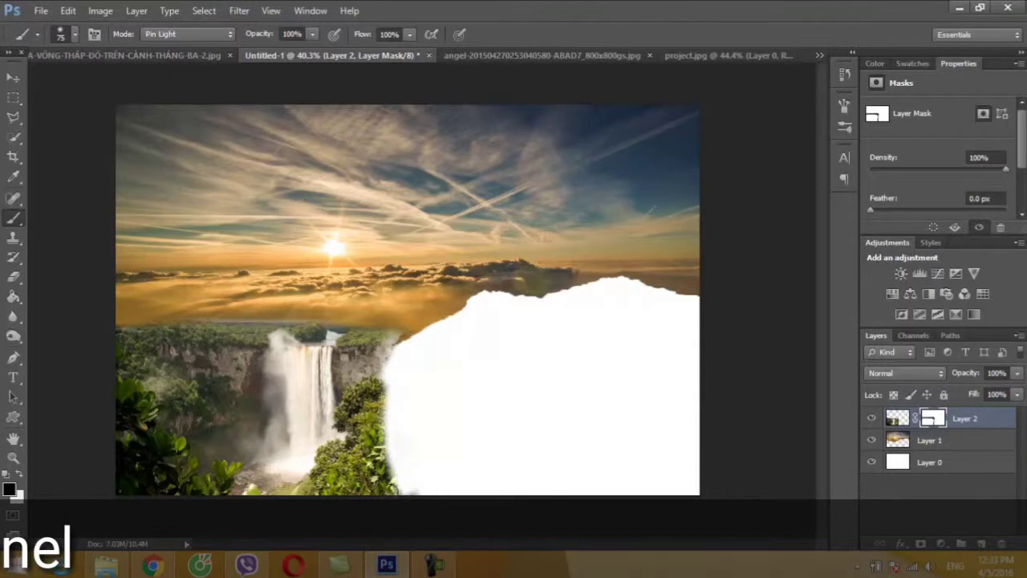
pyautogui.moveTo(320, 489); pyautogui.dragTo(408, 488)
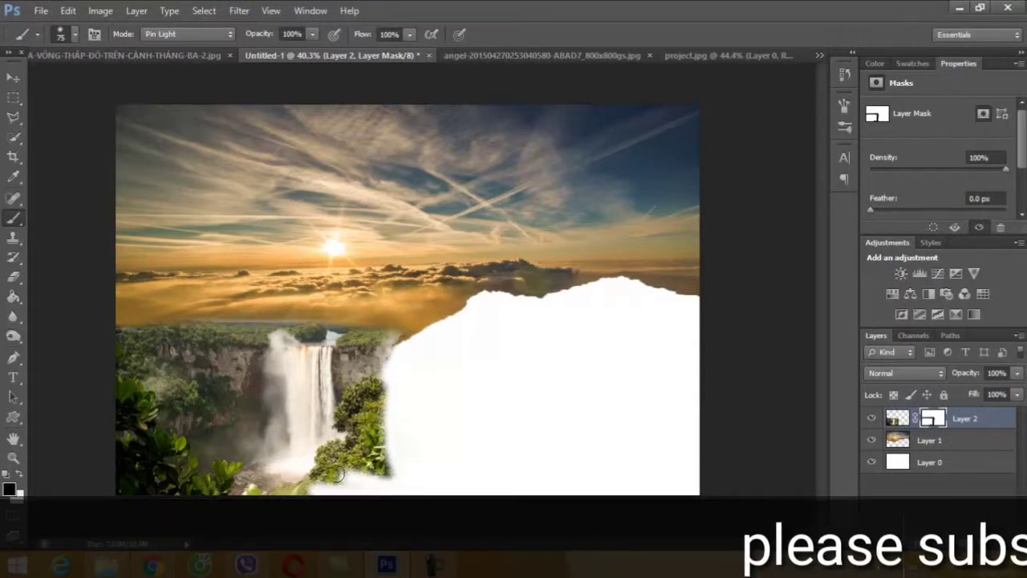
pyautogui.moveTo(336, 459)
pyautogui.mouseDown()
pyautogui.moveTo(392, 459)
pyautogui.moveTo(390, 412)
pyautogui.moveTo(358, 466)
pyautogui.moveTo(365, 478)
pyautogui.mouseUp()
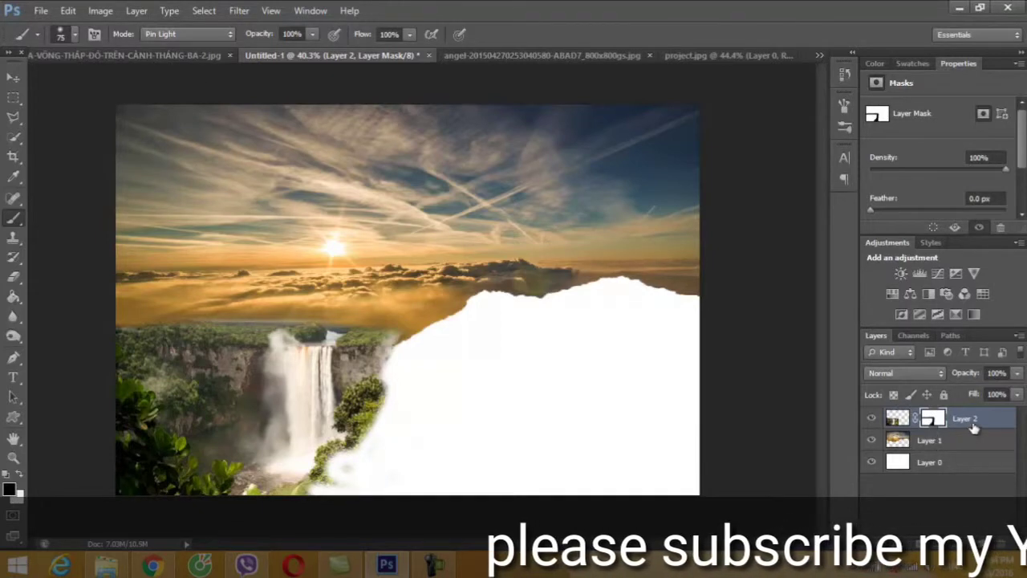
# Add a new empty Layer 3 above the waterfall layer
pyautogui.click(898, 417)
pyautogui.hotkey('ctrl', 'shift', 'alt', 'n')
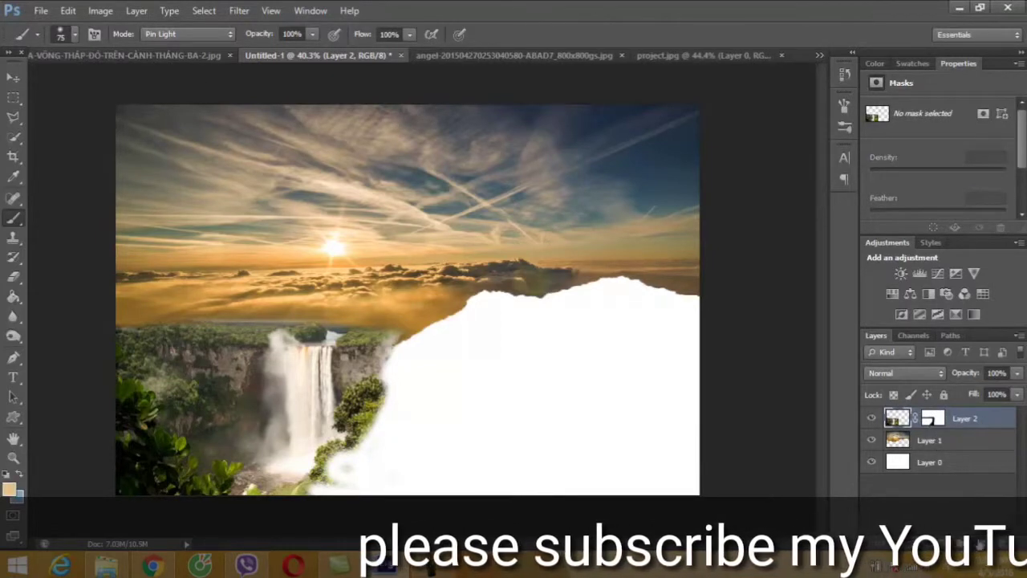
pyautogui.rightClick(962, 423)
# Clip Layer 3 to the waterfall, load the waterfall selection, and set Layer 3 to Soft Light
pyautogui.click(814, 214)
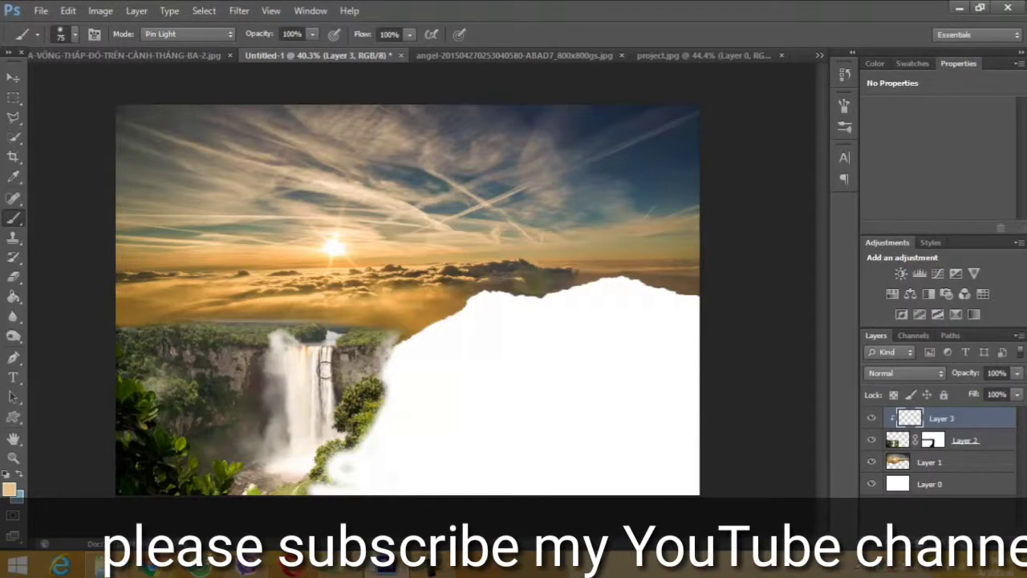
pyautogui.keyDown('ctrl'); pyautogui.click(897, 440); pyautogui.keyUp('ctrl')
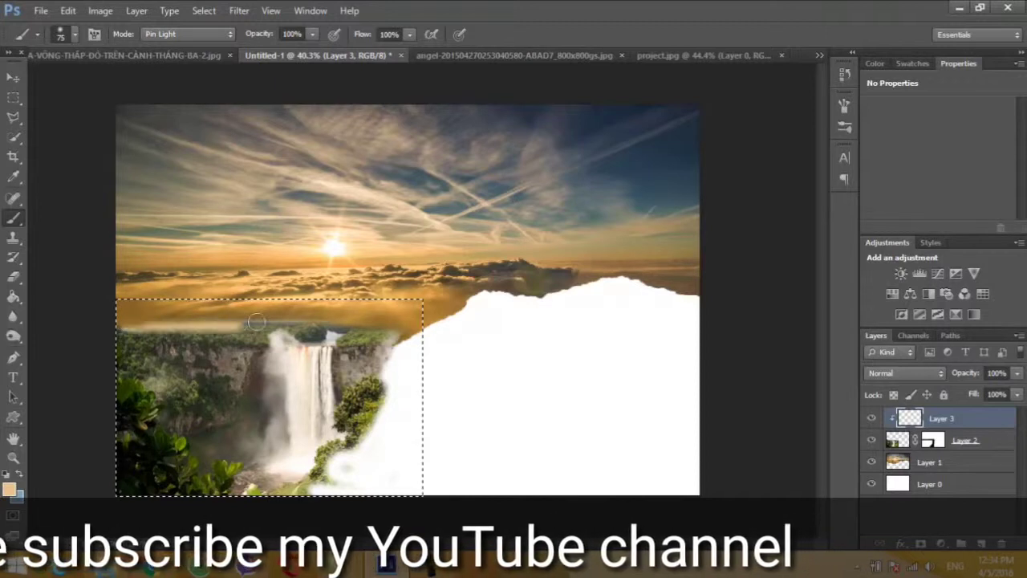
pyautogui.click(915, 373)
pyautogui.click(890, 200)
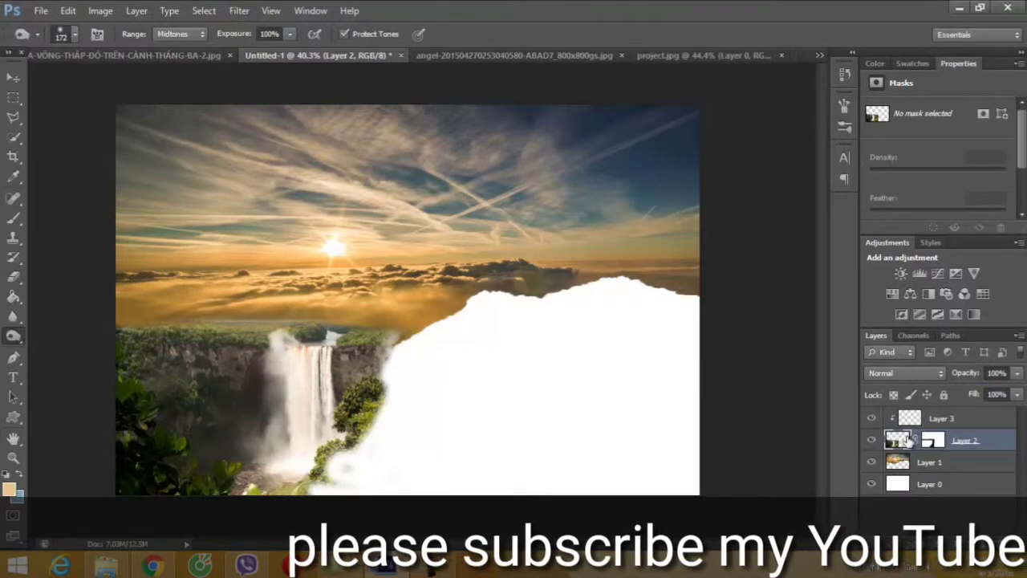
# Reload the waterfall selection, dodge the scene, keep Soft Light on Layer 3, then deselect
pyautogui.keyDown('ctrl'); pyautogui.click(899, 439); pyautogui.keyUp('ctrl')
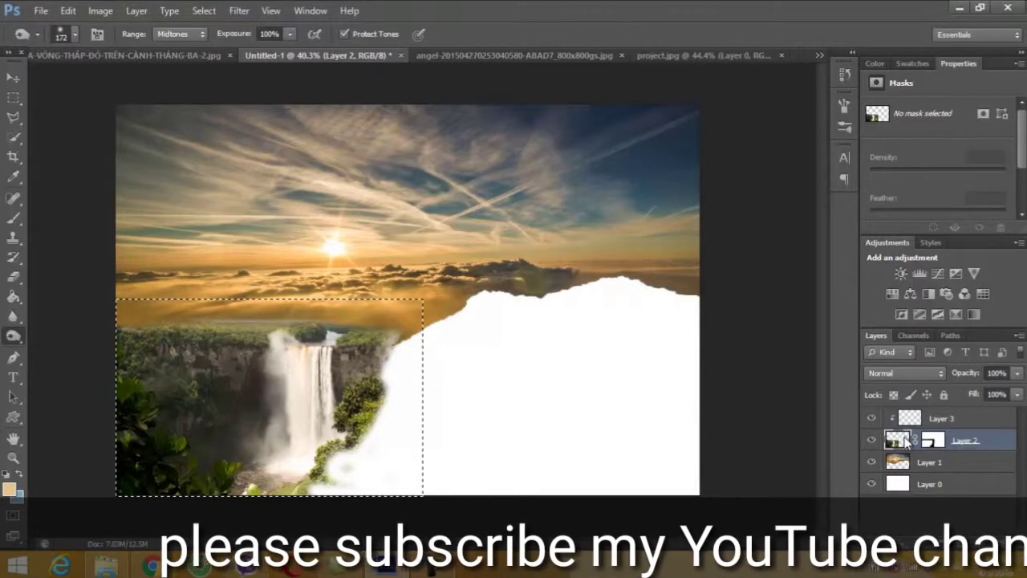
pyautogui.click(13, 217)
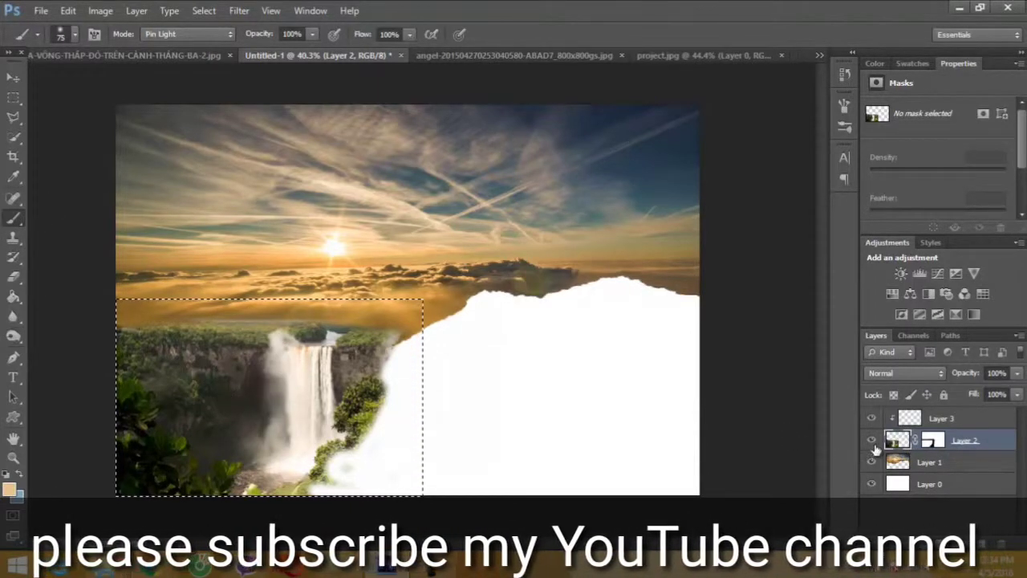
pyautogui.click(908, 420)
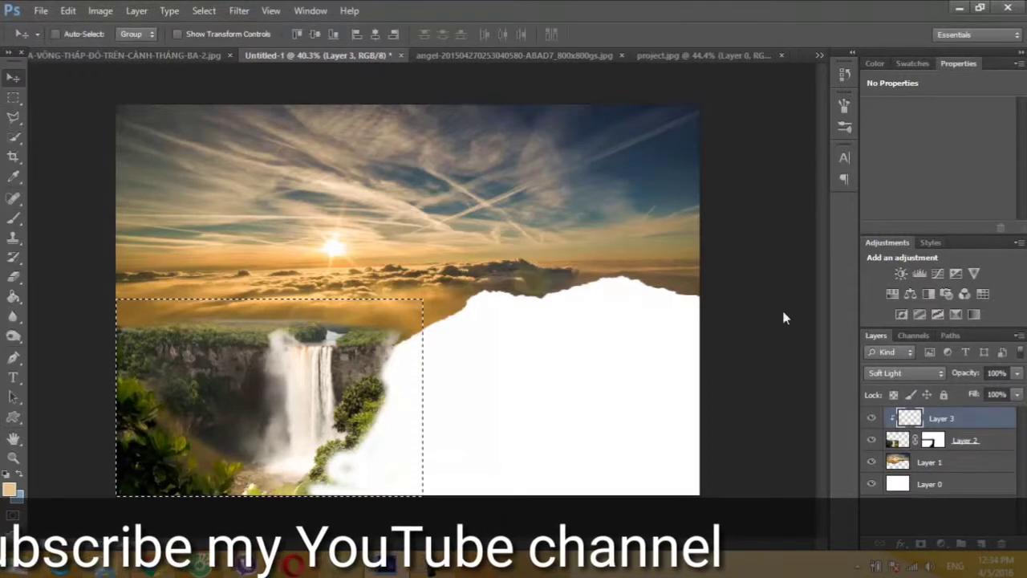
pyautogui.click(914, 377)
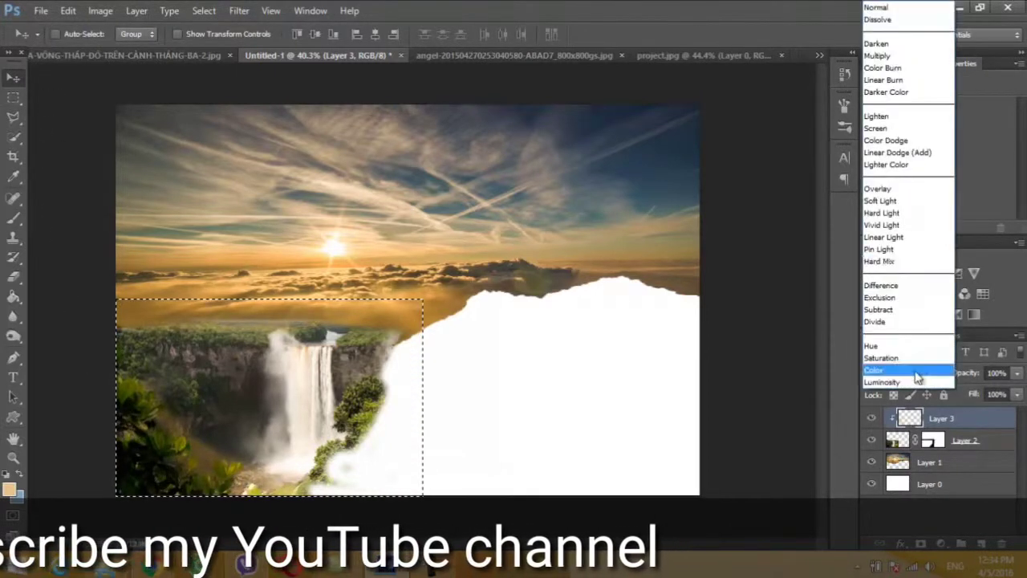
pyautogui.click(883, 205)
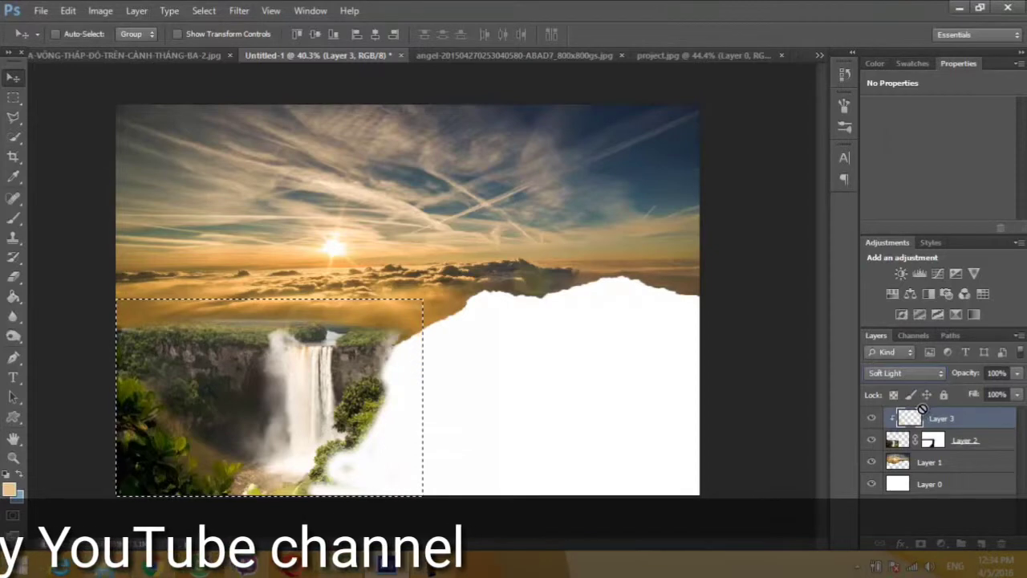
pyautogui.click(955, 440)
pyautogui.hotkey('ctrl', 'd')
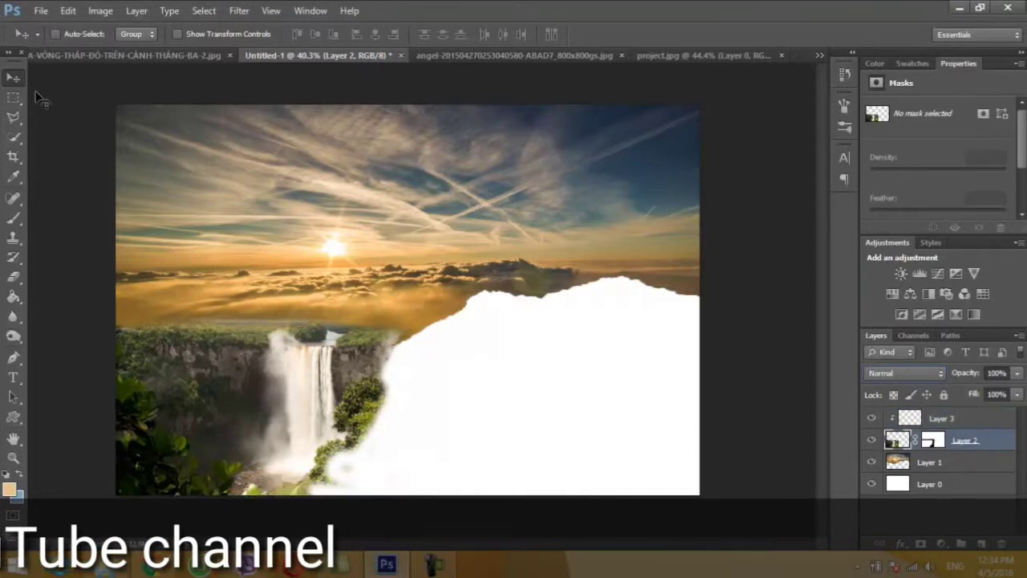
# Open canon-1208219_960_720.jpg with its Camera Raw Temperature raised slightly
pyautogui.click(41, 11)
pyautogui.click(48, 41)
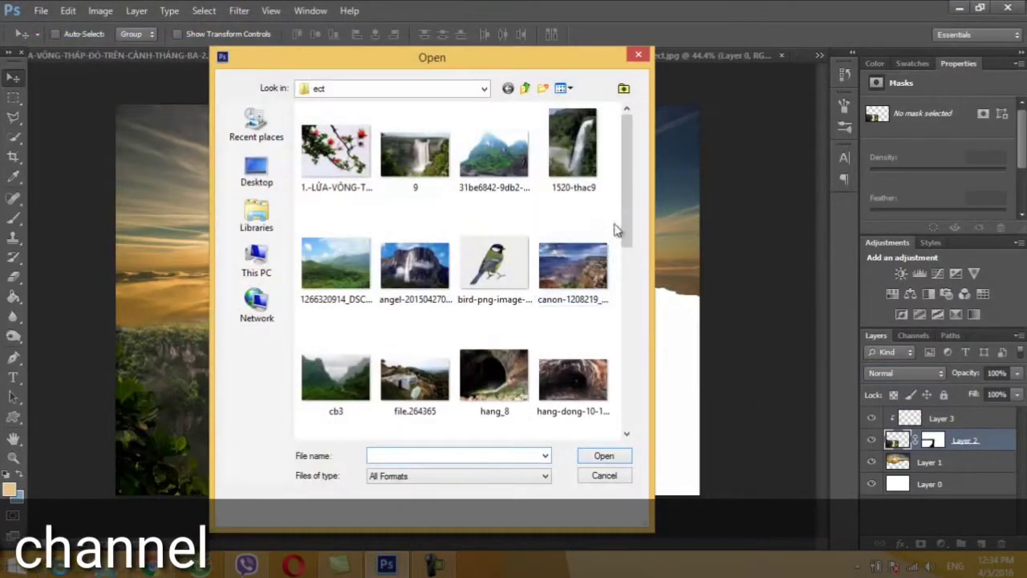
pyautogui.doubleClick(598, 261)
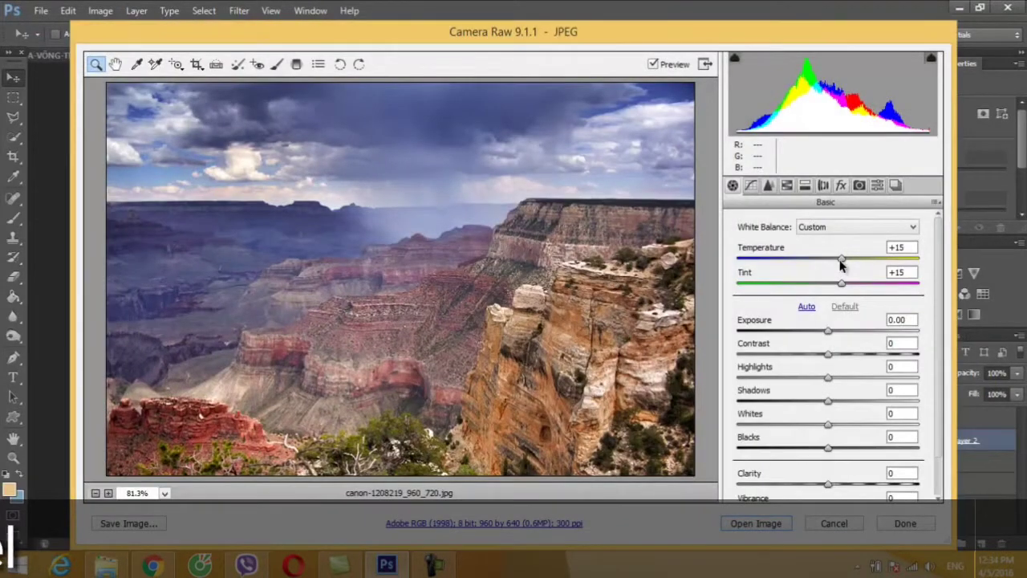
pyautogui.moveTo(841, 260); pyautogui.dragTo(853, 259)
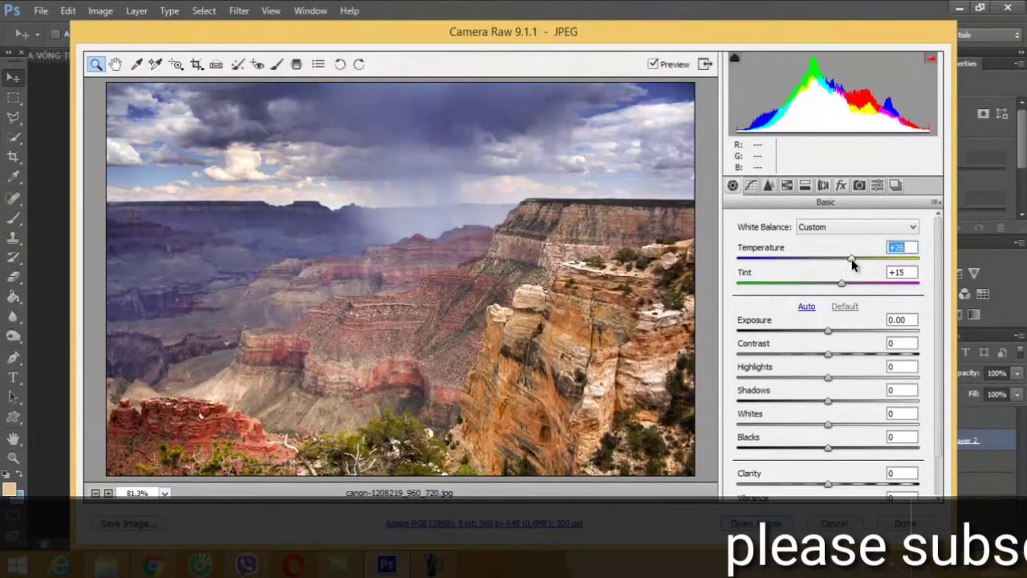
pyautogui.click(766, 525)
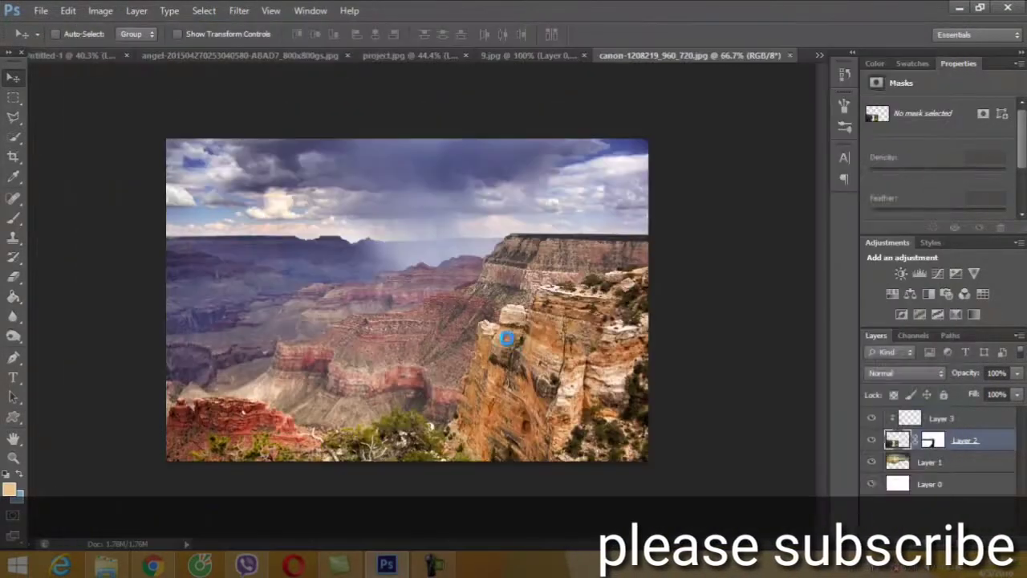
# Convert the canyon photo's locked Background into Layer 0
pyautogui.doubleClick(939, 418)
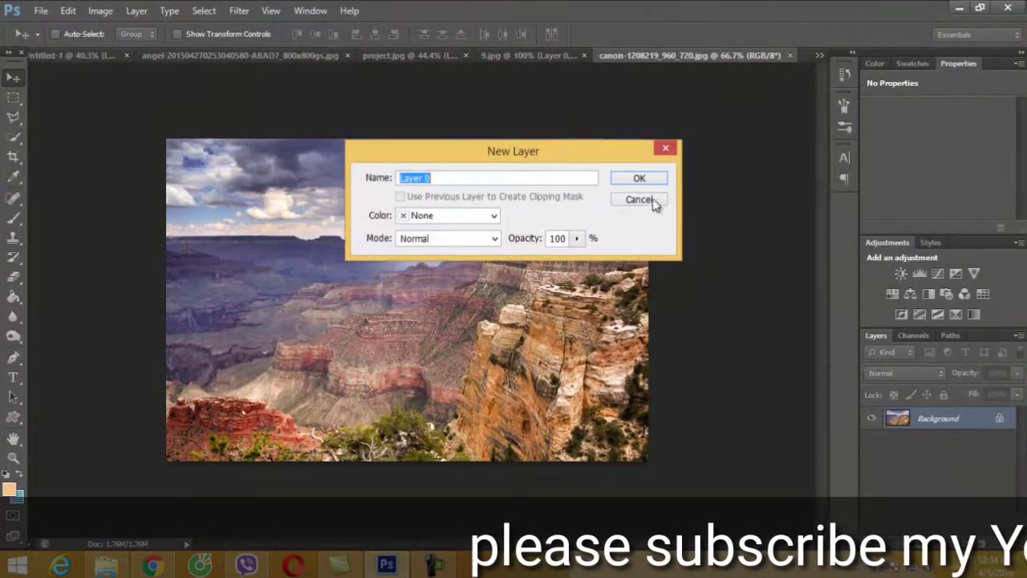
pyautogui.click(654, 179)
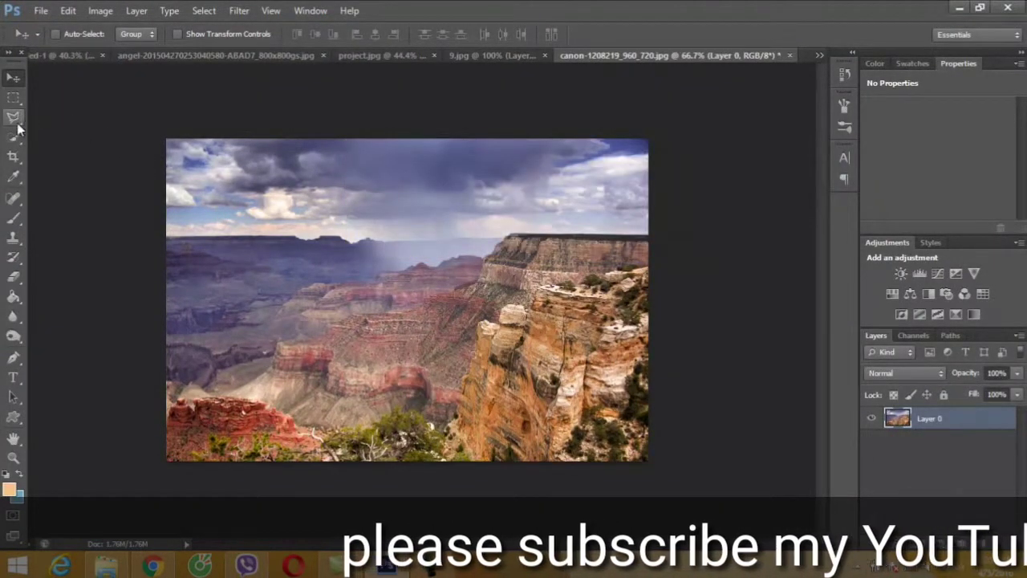
pyautogui.click(13, 136)
# Quick-select the large right-hand canyon cliff and drag it out toward the document tabs
pyautogui.moveTo(586, 282); pyautogui.dragTo(481, 312)
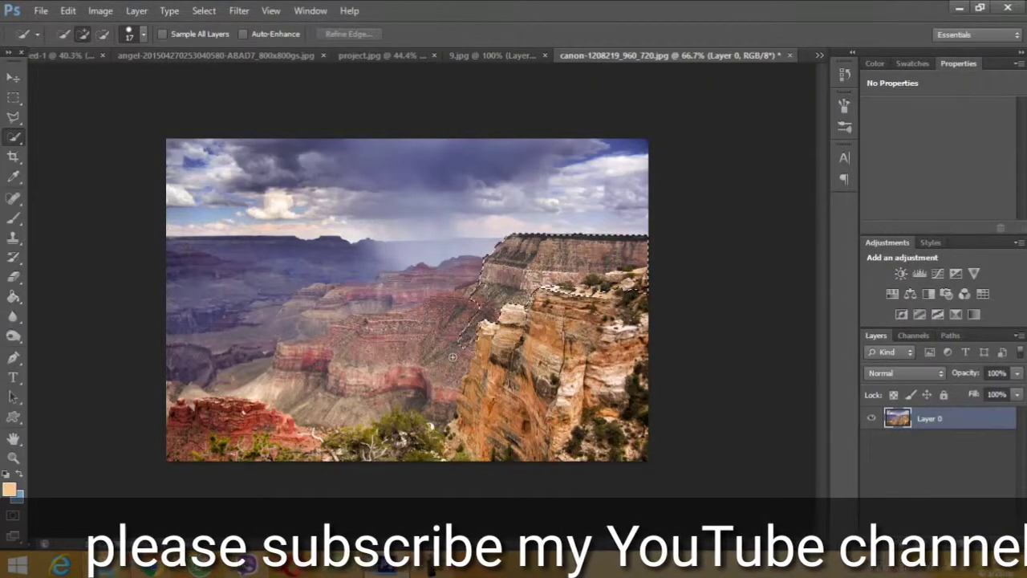
pyautogui.moveTo(481, 312)
pyautogui.mouseDown()
pyautogui.moveTo(412, 326)
pyautogui.moveTo(382, 361)
pyautogui.moveTo(407, 408)
pyautogui.mouseUp()
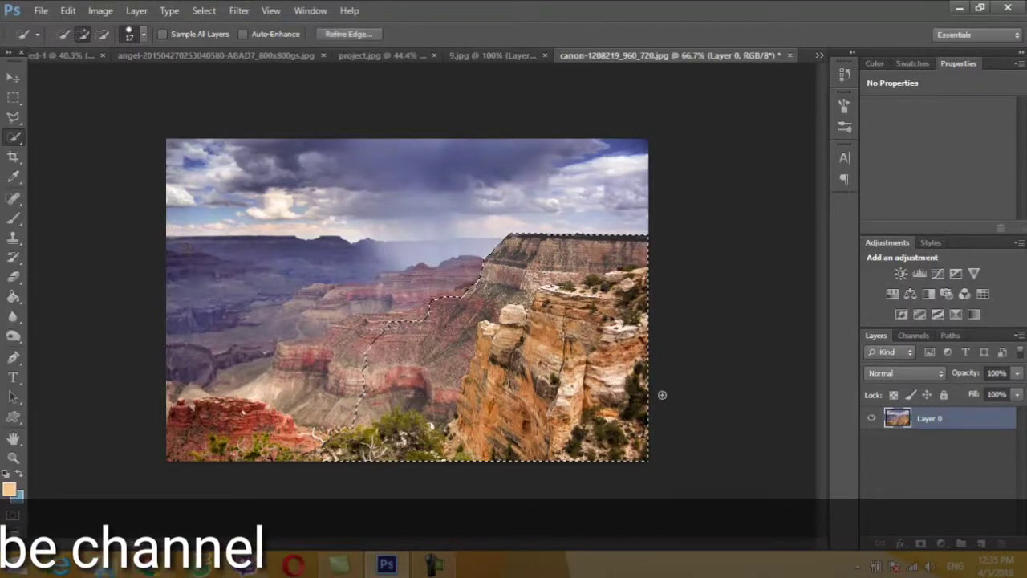
pyautogui.moveTo(406, 271)
pyautogui.mouseDown()
pyautogui.moveTo(191, 66)
pyautogui.moveTo(90, 56)
pyautogui.mouseUp()
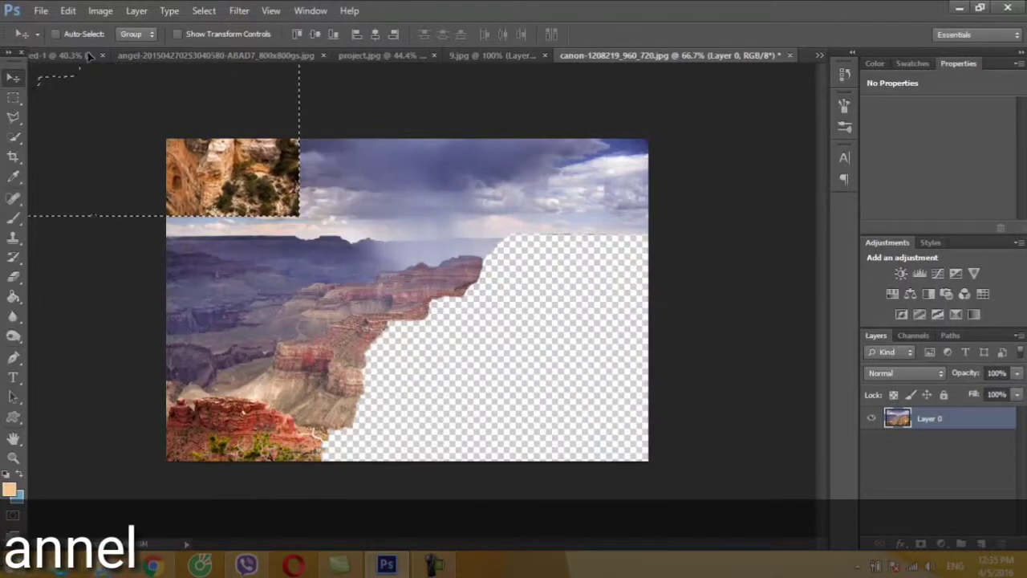
# Drop the cliff into Untitled-1 as Layer 4, release its clipping mask, and place it lower right
pyautogui.moveTo(151, 62); pyautogui.dragTo(134, 64)
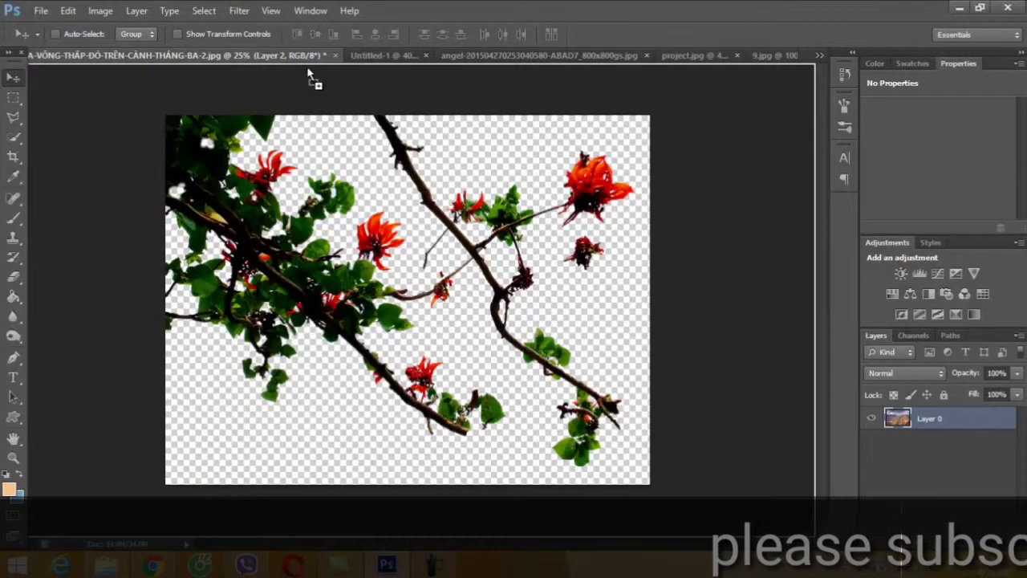
pyautogui.moveTo(166, 55)
pyautogui.mouseDown()
pyautogui.moveTo(380, 61)
pyautogui.moveTo(573, 435)
pyautogui.mouseUp()
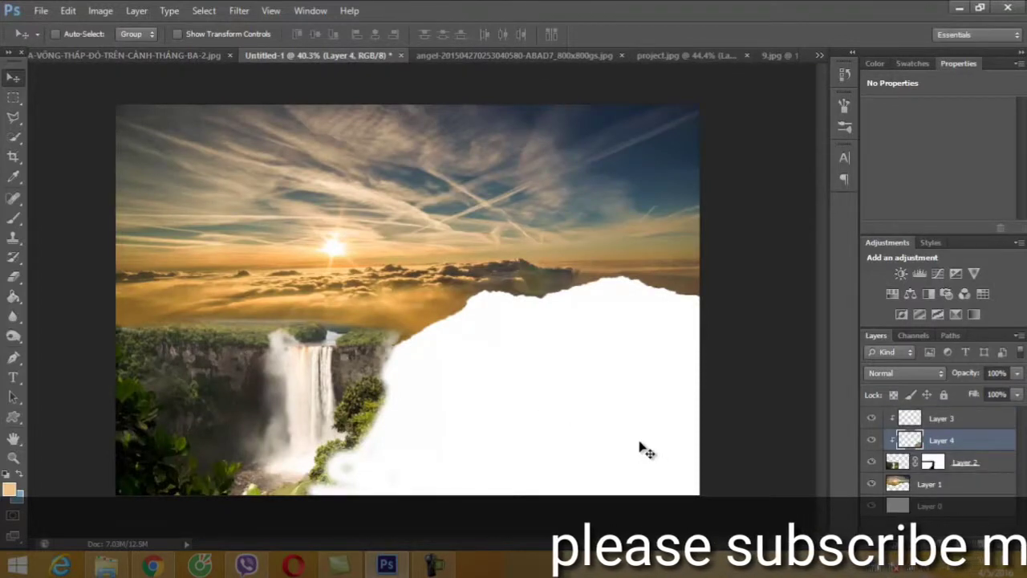
pyautogui.rightClick(974, 412)
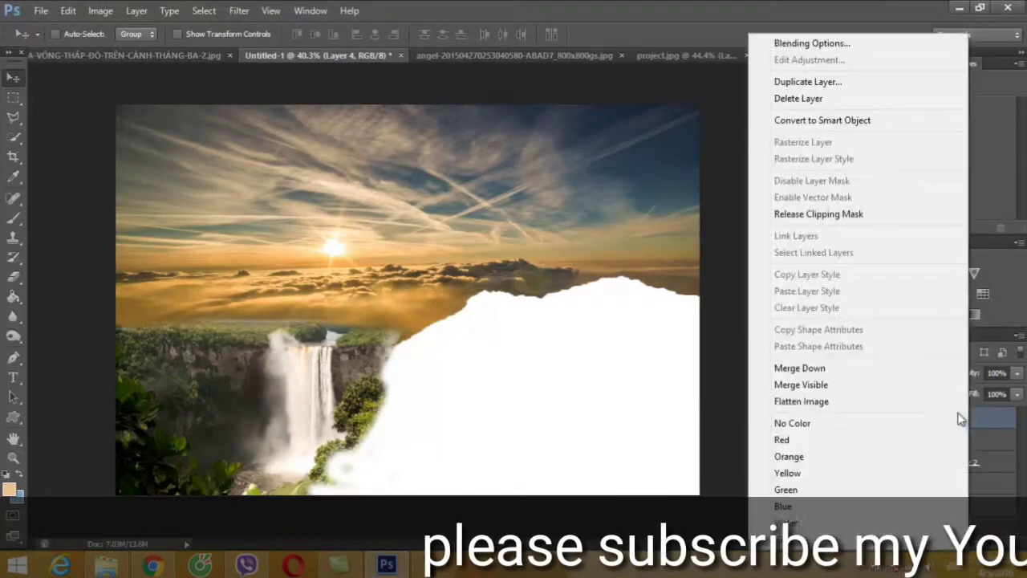
pyautogui.click(826, 214)
pyautogui.moveTo(662, 407)
pyautogui.mouseDown()
pyautogui.moveTo(604, 374)
pyautogui.moveTo(651, 407)
pyautogui.mouseUp()
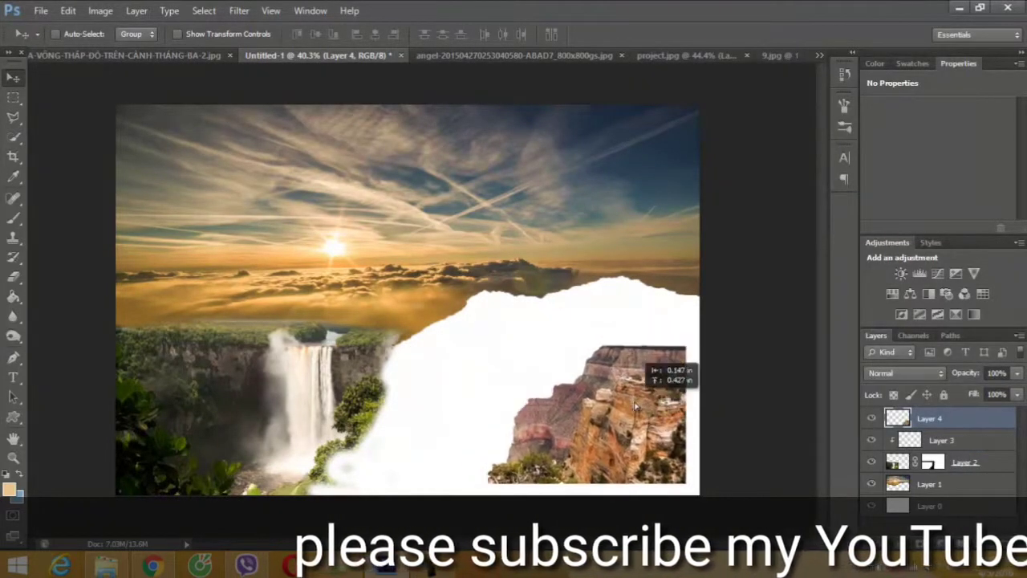
# Enlarge the canyon Layer 4 to about 140% to fill the lower right
pyautogui.hotkey('ctrl', 't')
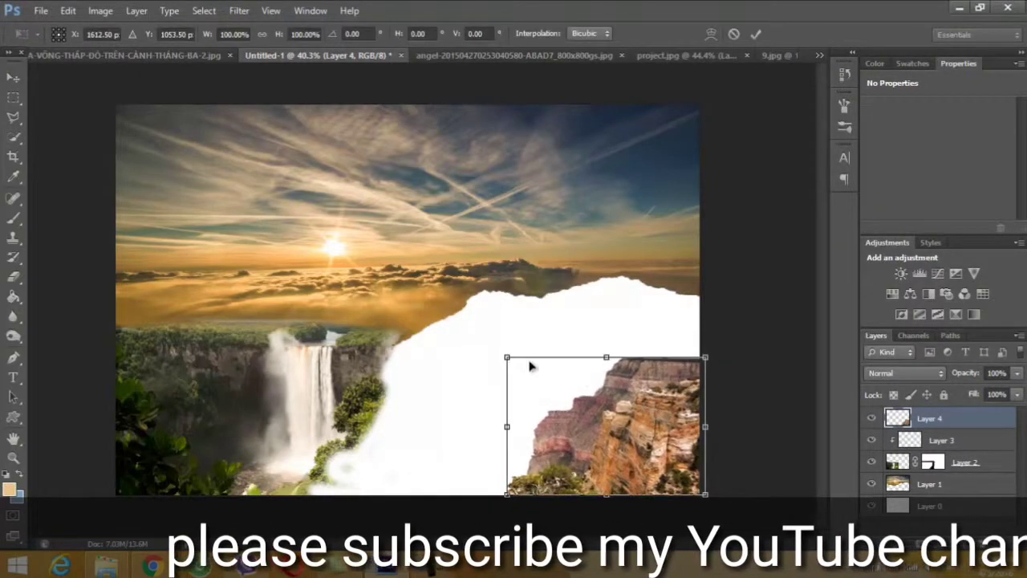
pyautogui.moveTo(507, 358)
pyautogui.mouseDown()
pyautogui.moveTo(386, 254)
pyautogui.moveTo(431, 292)
pyautogui.mouseUp()
pyautogui.click(13, 77)
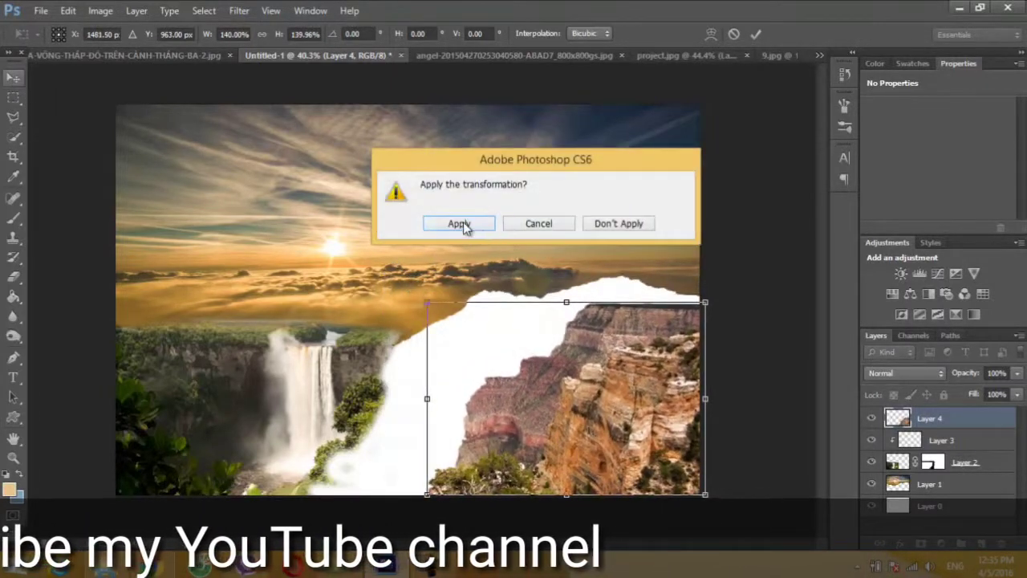
pyautogui.click(459, 223)
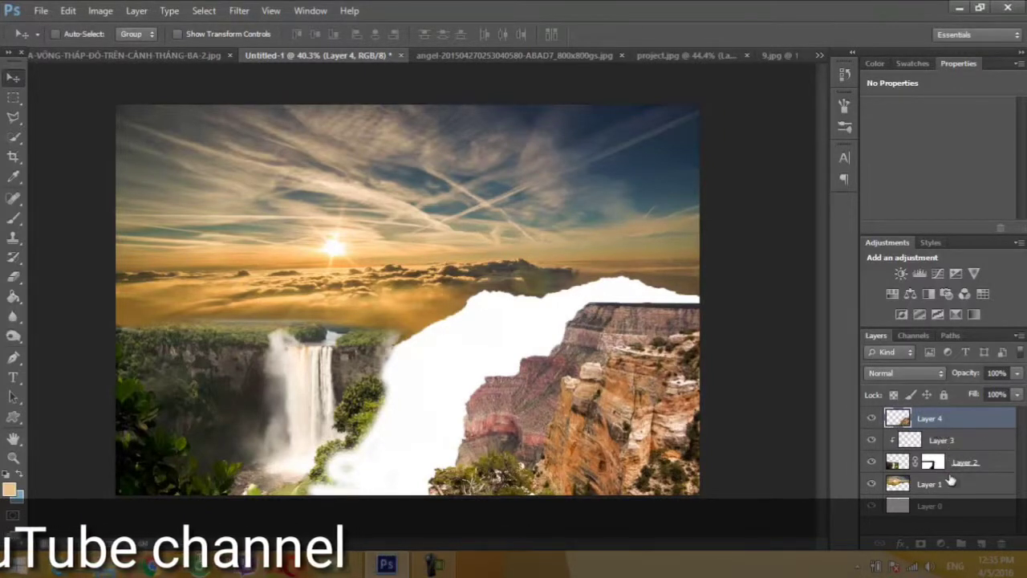
pyautogui.keyDown('ctrl'); pyautogui.click(909, 439); pyautogui.keyUp('ctrl')
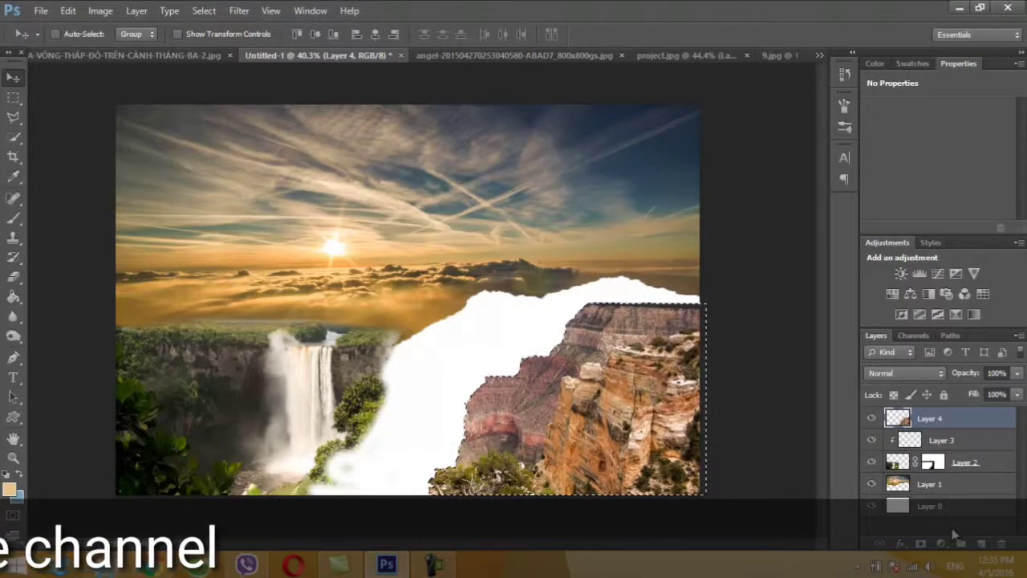
# Add a new Layer 5 clipped to the canyon layer
pyautogui.click(978, 534)
pyautogui.click(981, 544)
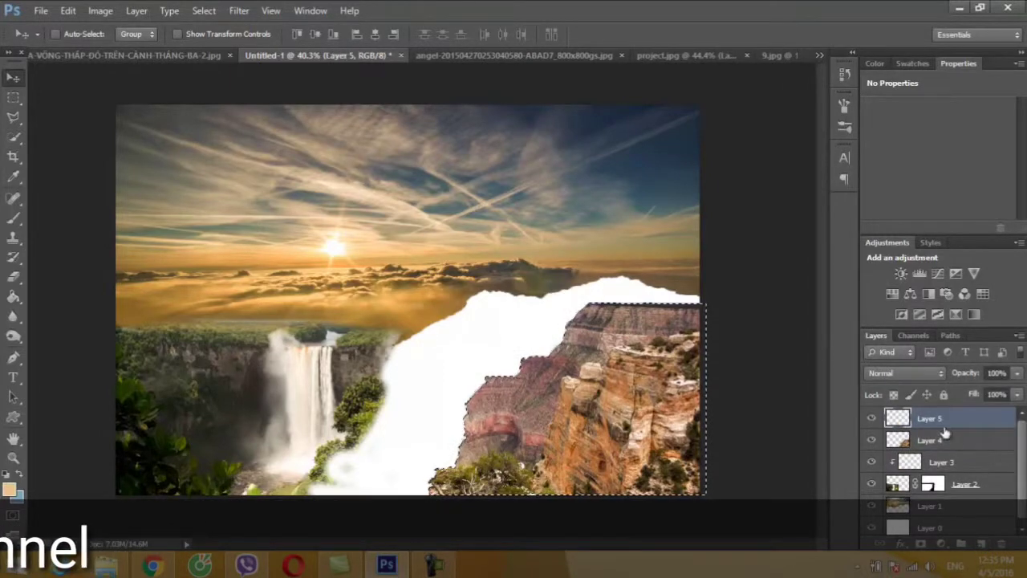
pyautogui.rightClick(947, 418)
pyautogui.click(800, 210)
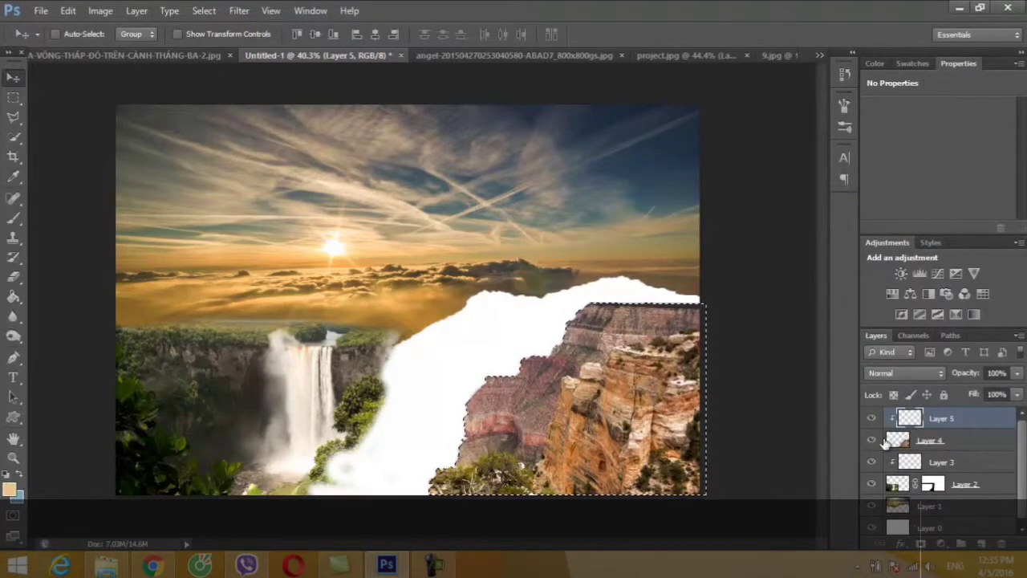
pyautogui.press('b')
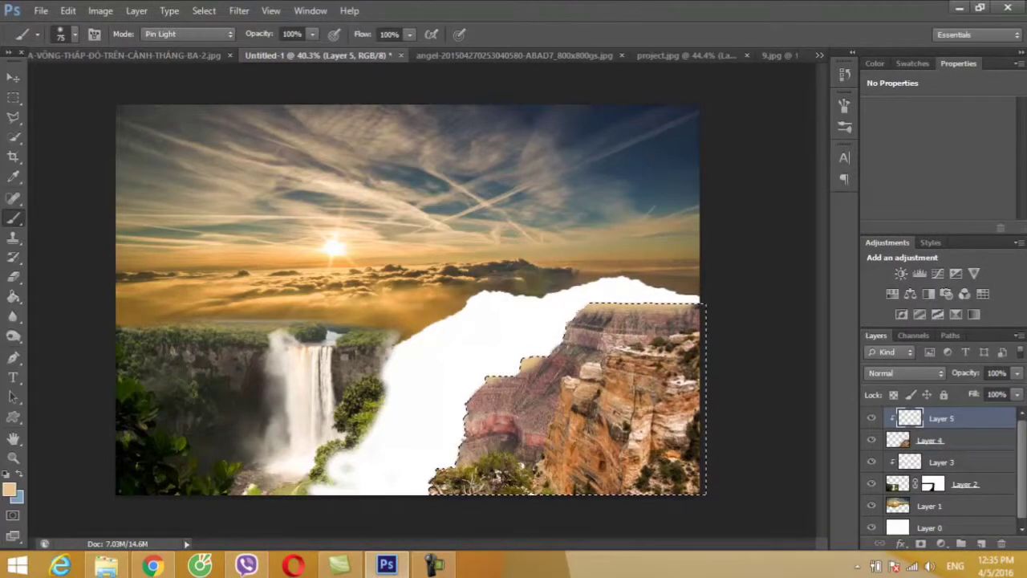
# Paint a tan stroke across the cliff top, deselect, and set Layer 5 to Soft Light
pyautogui.moveTo(686, 339); pyautogui.dragTo(554, 386)
pyautogui.click(13, 78)
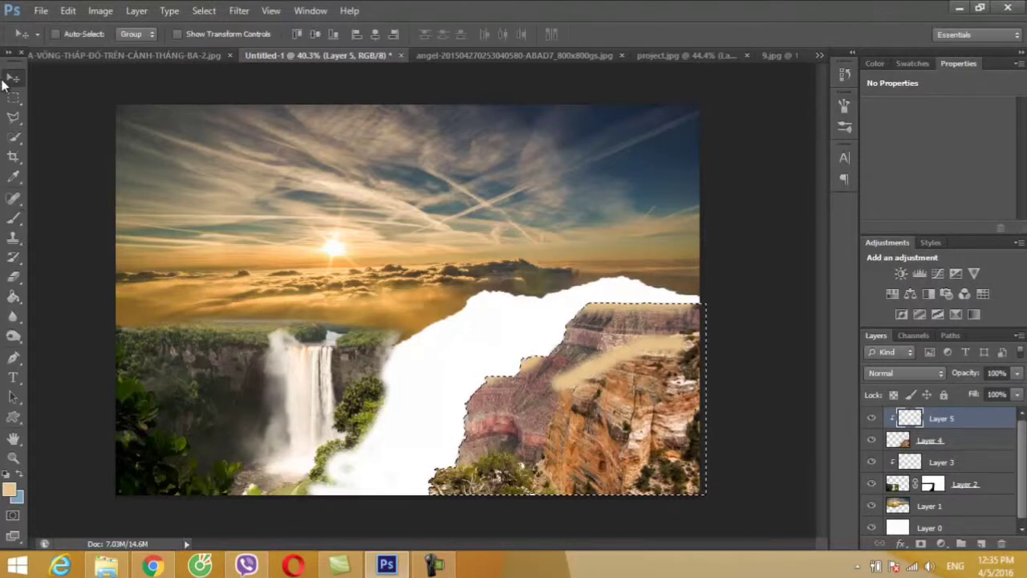
pyautogui.hotkey('ctrl', 'd')
pyautogui.click(915, 373)
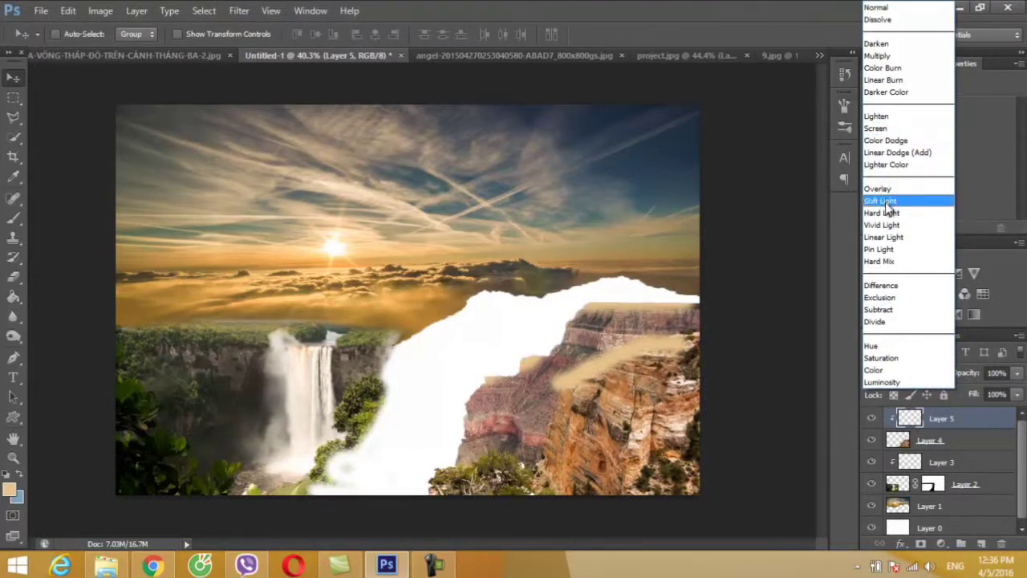
pyautogui.click(883, 200)
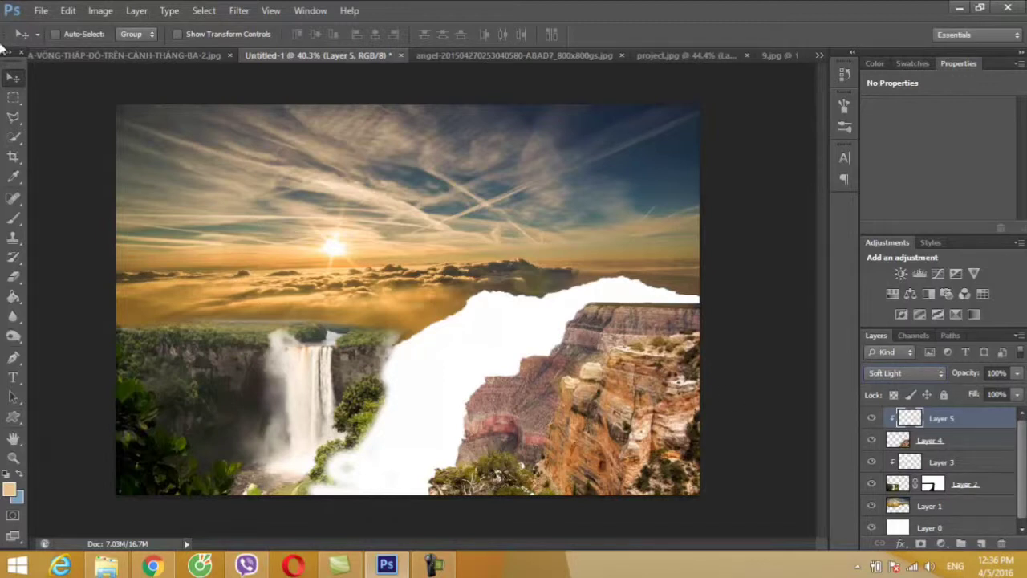
pyautogui.click(40, 10)
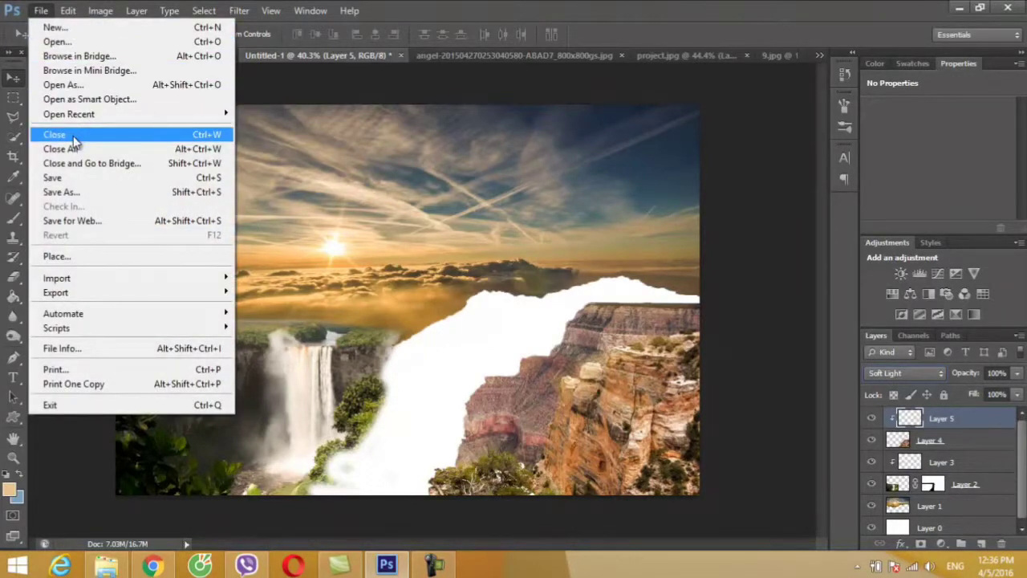
# Open the angel waterfall photo and drag it into Untitled-1 as Layer 6
pyautogui.click(69, 42)
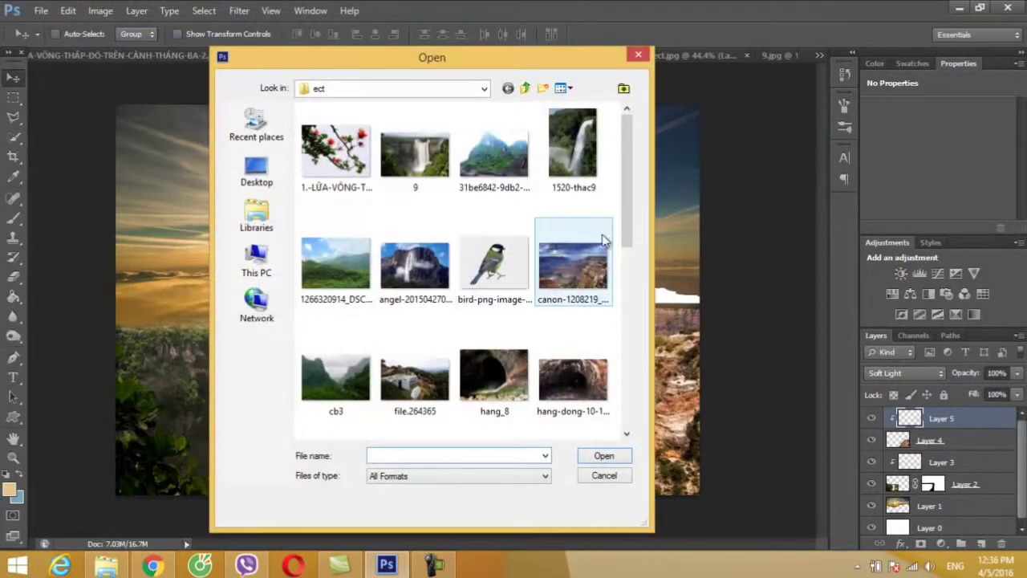
pyautogui.moveTo(634, 200); pyautogui.dragTo(625, 223)
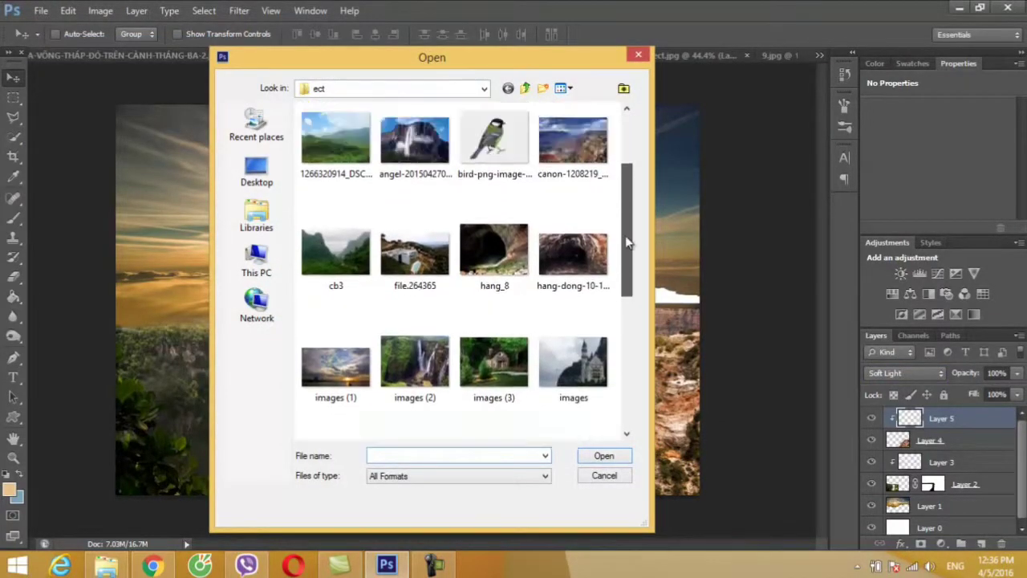
pyautogui.doubleClick(415, 205)
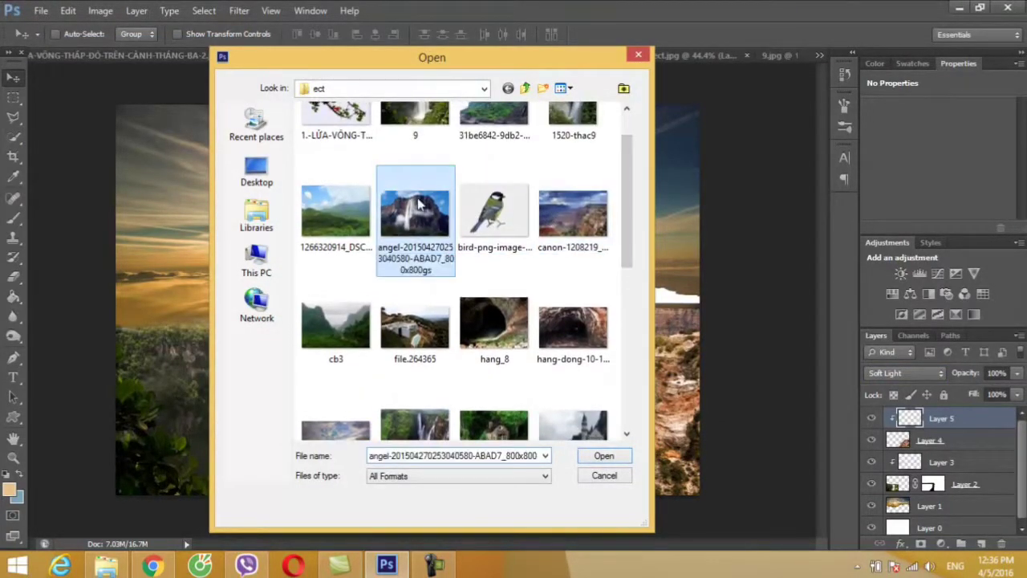
pyautogui.moveTo(458, 218)
pyautogui.mouseDown()
pyautogui.moveTo(390, 172)
pyautogui.moveTo(271, 53)
pyautogui.moveTo(363, 183)
pyautogui.mouseUp()
pyautogui.moveTo(440, 384); pyautogui.dragTo(466, 405)
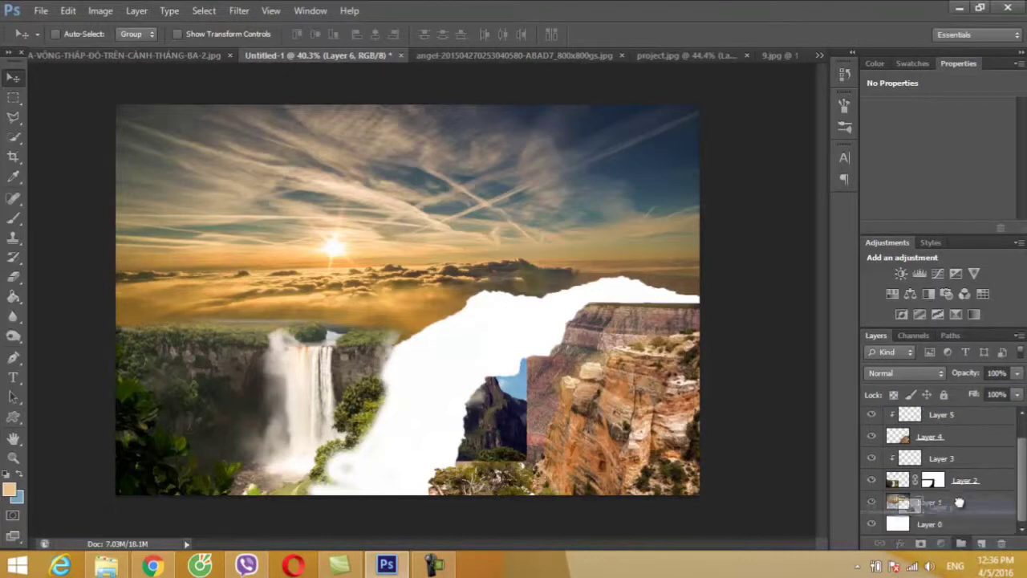
# Put Layer 6 beneath Layer 2 and enlarge it to about 216% over the centre-right
pyautogui.moveTo(953, 435); pyautogui.dragTo(959, 488)
pyautogui.moveTo(490, 413); pyautogui.dragTo(465, 444)
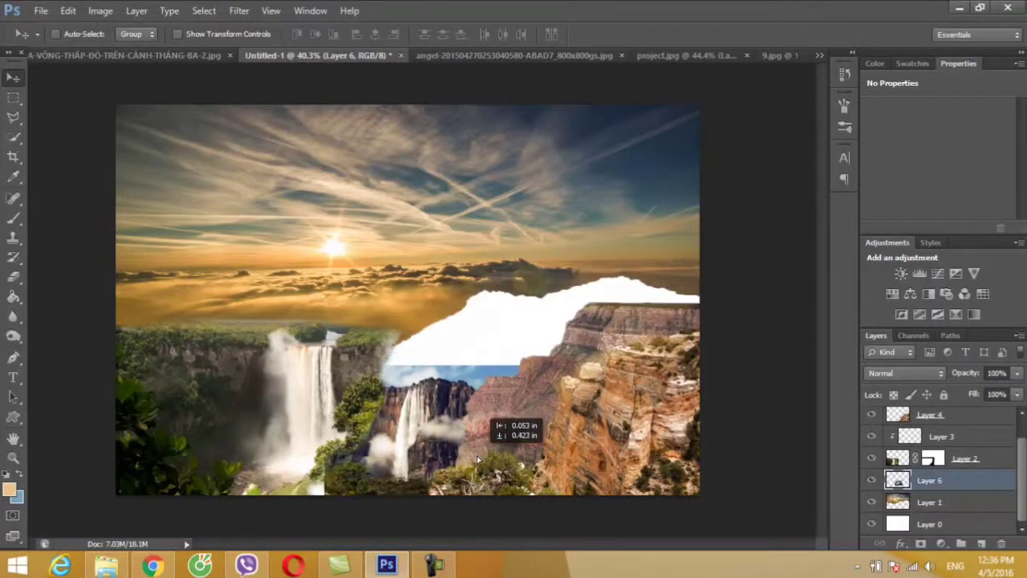
pyautogui.hotkey('ctrl', 't')
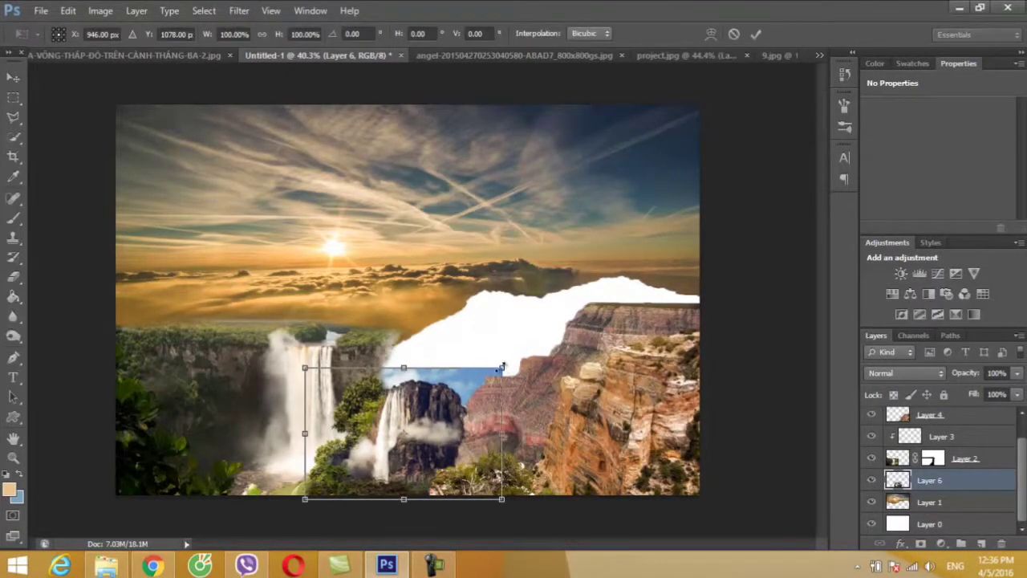
pyautogui.moveTo(508, 368)
pyautogui.mouseDown()
pyautogui.moveTo(653, 154)
pyautogui.moveTo(682, 129)
pyautogui.mouseUp()
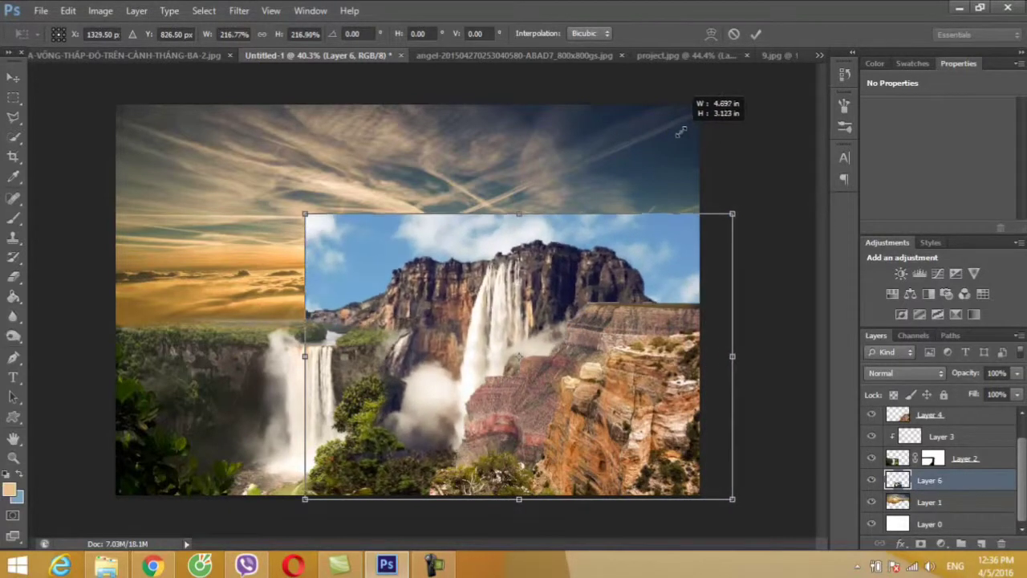
pyautogui.click(15, 74)
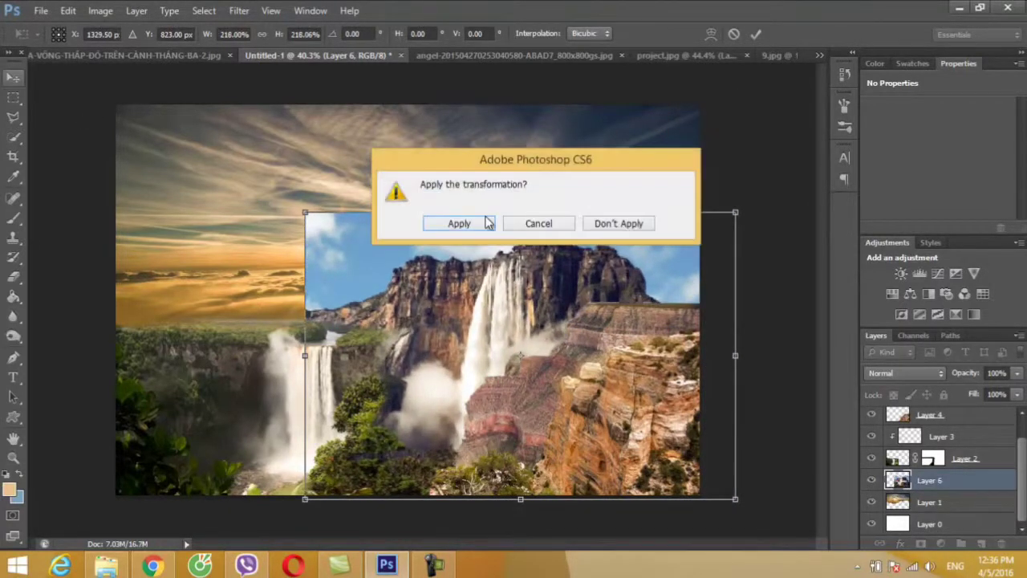
pyautogui.click(480, 222)
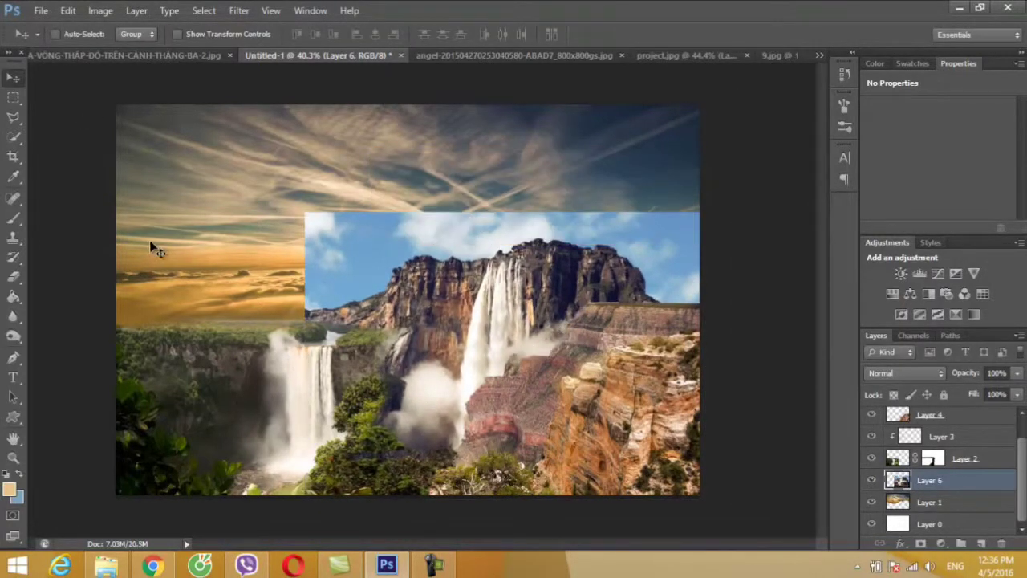
pyautogui.click(11, 118)
# Quick-select and delete the waterfall photo's blue sky so the sunset shows through
pyautogui.click(14, 137)
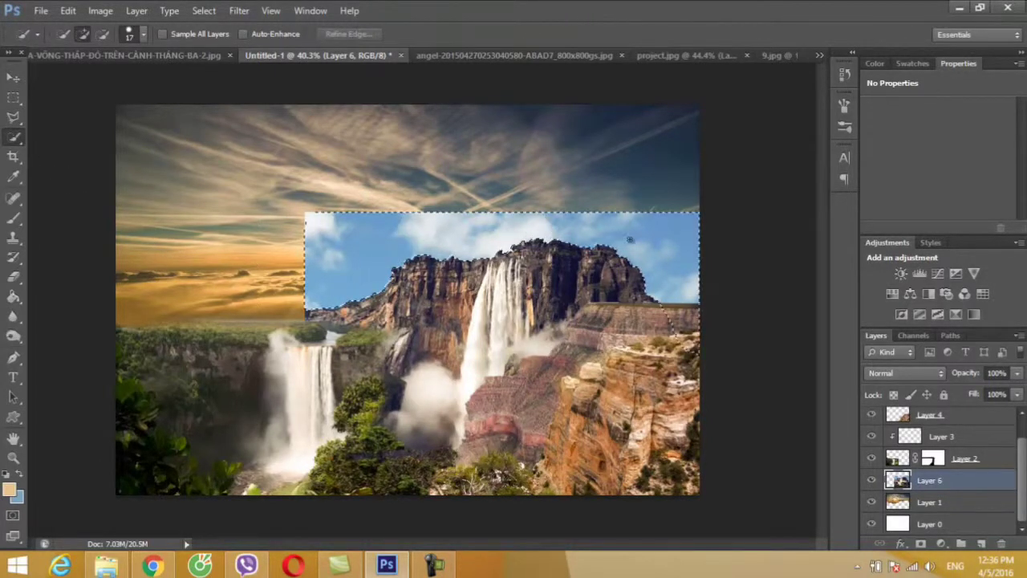
pyautogui.moveTo(654, 251); pyautogui.dragTo(674, 321)
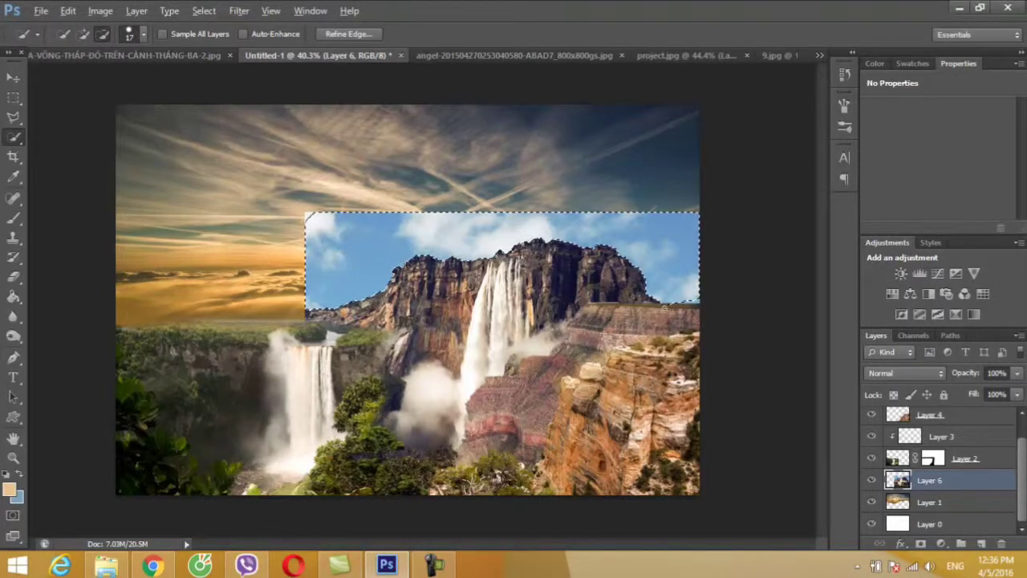
pyautogui.press('alt')
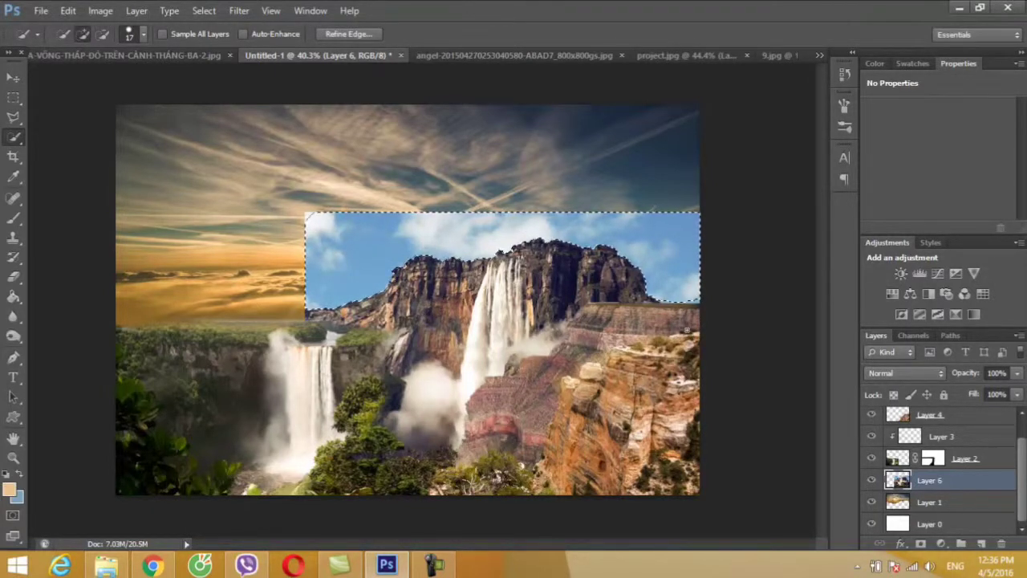
pyautogui.press('Delete')
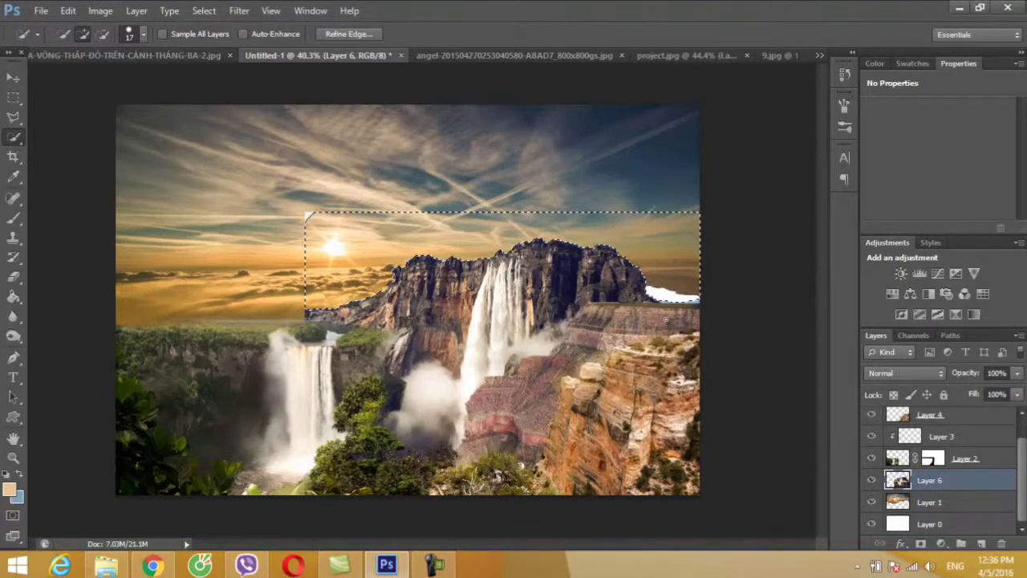
# Enlarge Layer 6 to about 105% and add a layer mask to it
pyautogui.hotkey('ctrl', 't')
pyautogui.moveTo(700, 212); pyautogui.dragTo(719, 183)
pyautogui.click(13, 77)
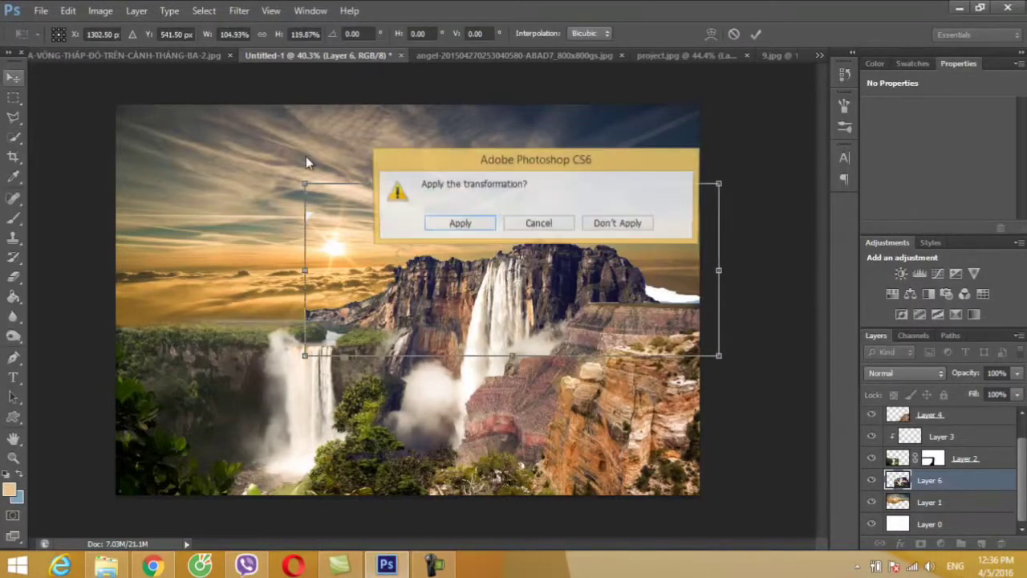
pyautogui.click(484, 223)
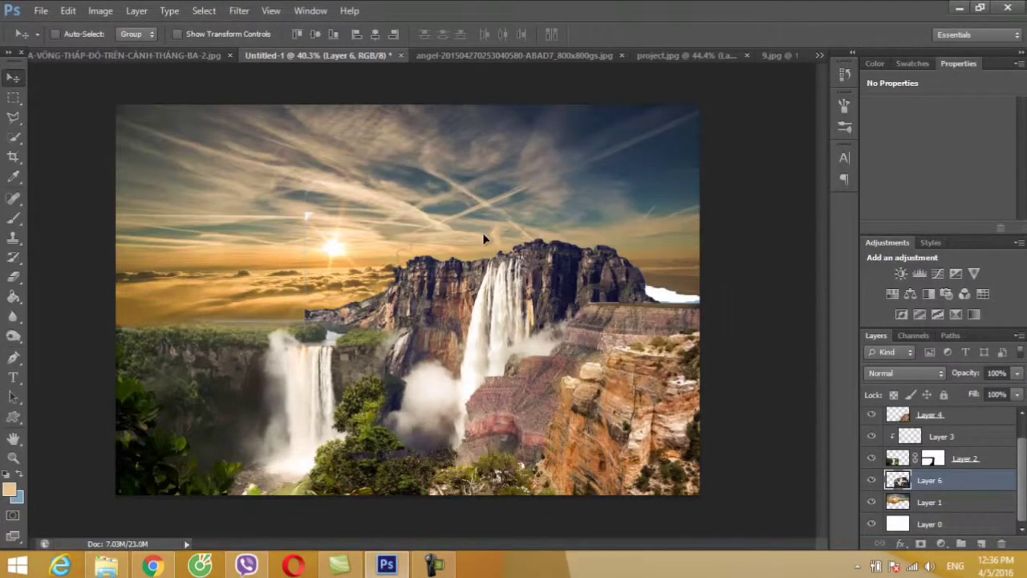
pyautogui.click(921, 543)
# Choose a soft round brush for painting Layer 6's mask
pyautogui.press('b')
pyautogui.click(74, 34)
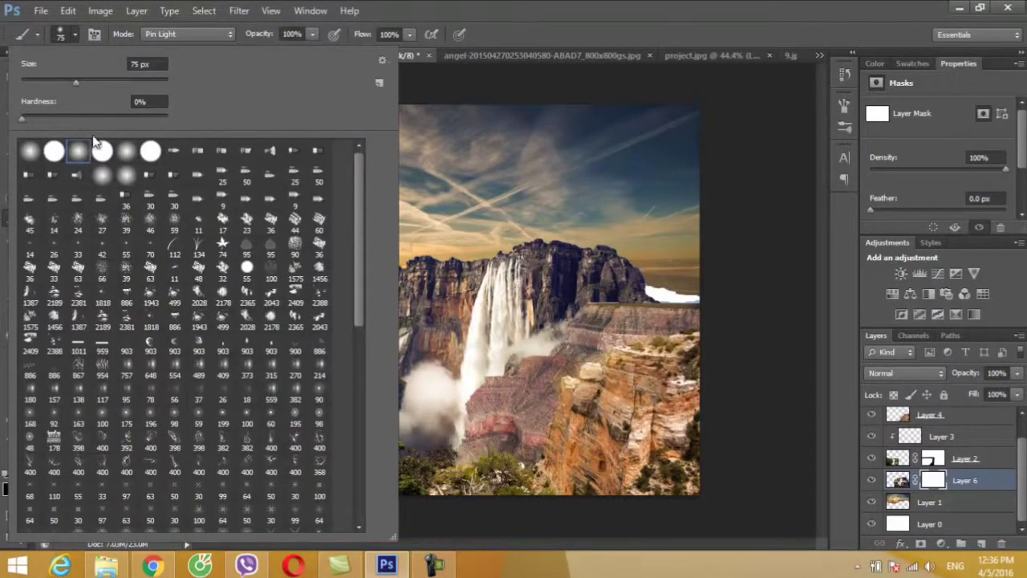
pyautogui.click(434, 225)
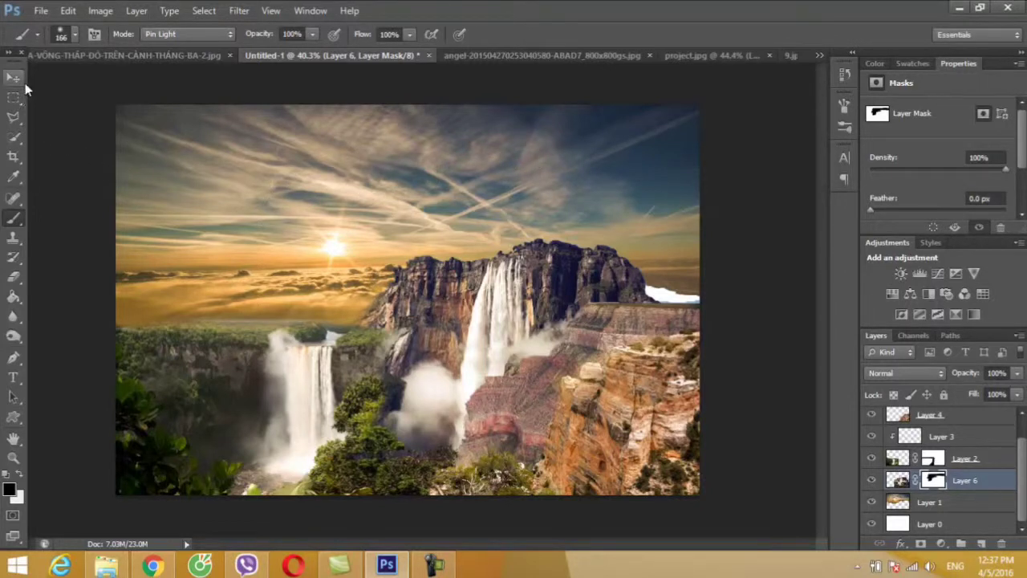
# Scale the waterfall cliff image to about 103% and shift it slightly right
pyautogui.click(23, 84)
pyautogui.click(898, 480)
pyautogui.hotkey('ctrl', 't')
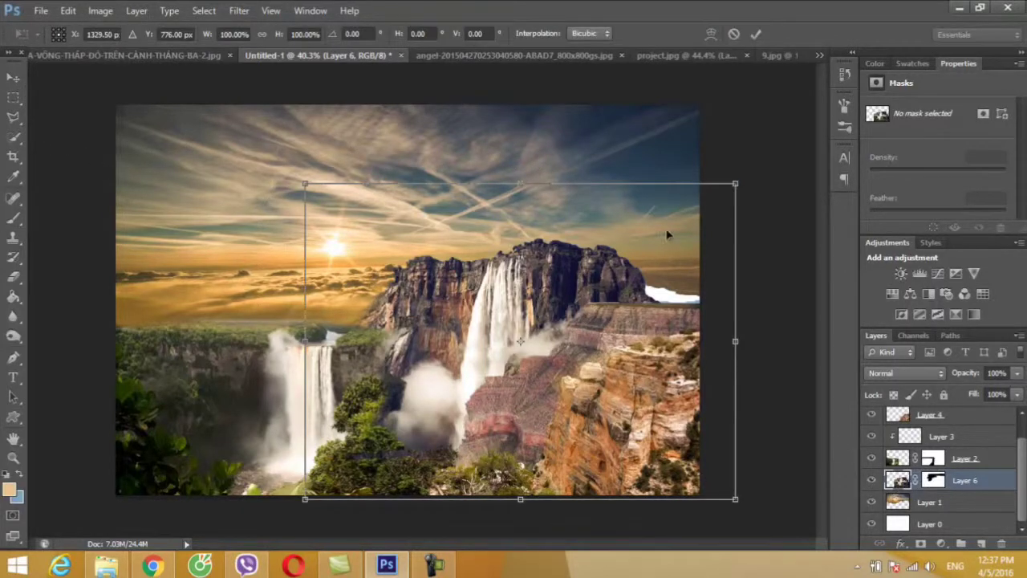
pyautogui.moveTo(731, 186)
pyautogui.mouseDown()
pyautogui.moveTo(751, 163)
pyautogui.moveTo(749, 172)
pyautogui.mouseUp()
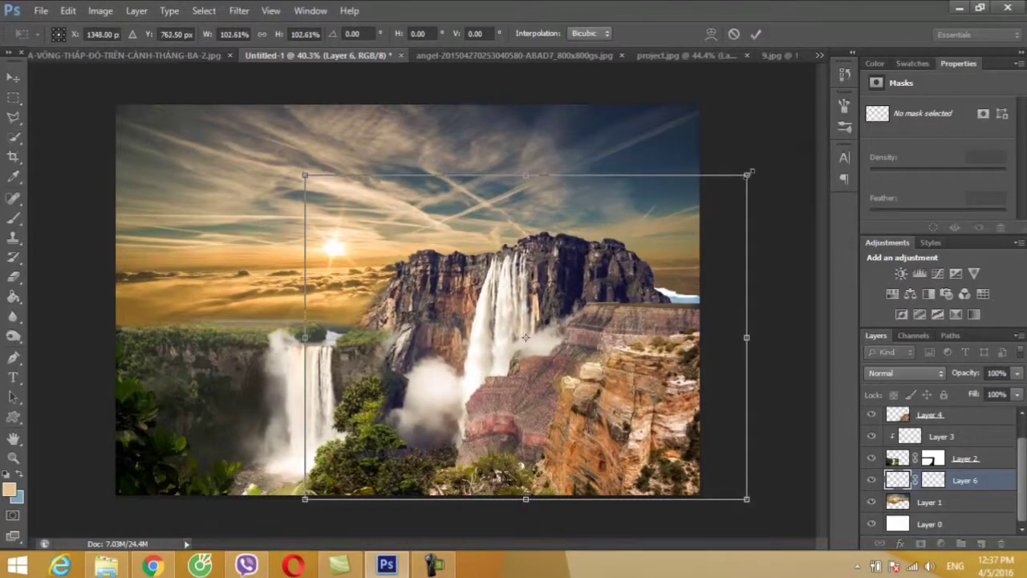
pyautogui.moveTo(628, 305); pyautogui.dragTo(658, 306)
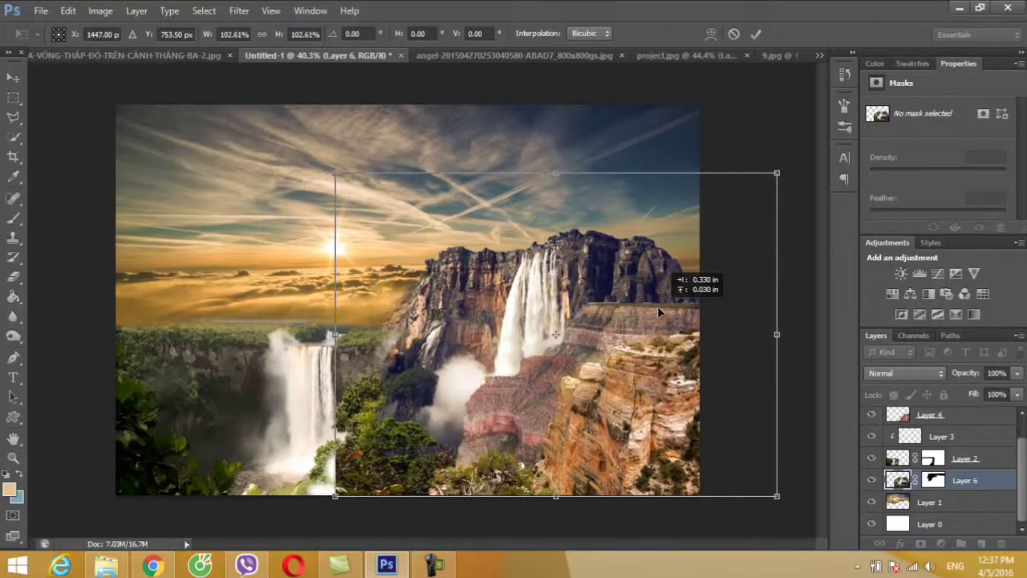
pyautogui.click(13, 80)
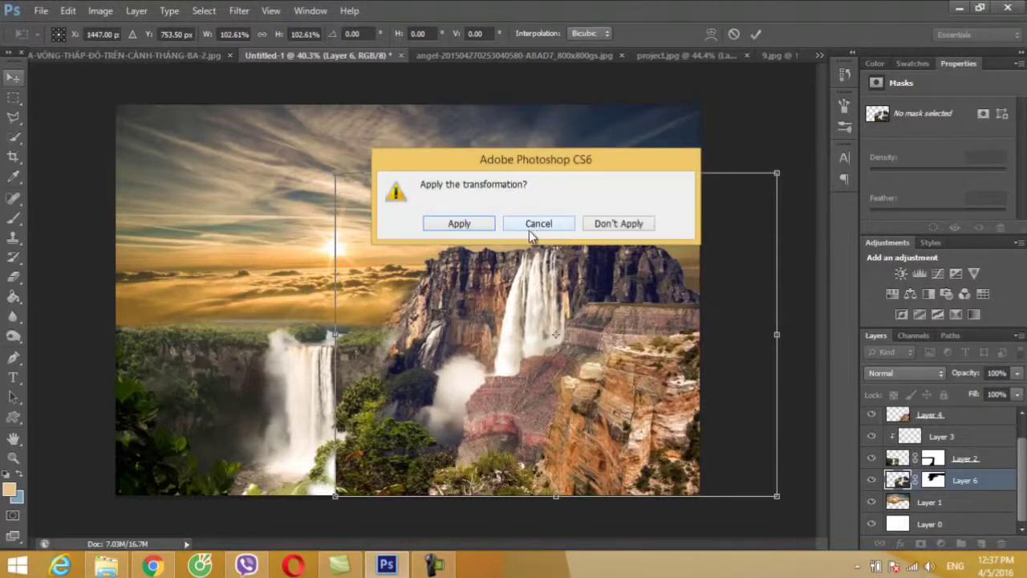
pyautogui.click(468, 228)
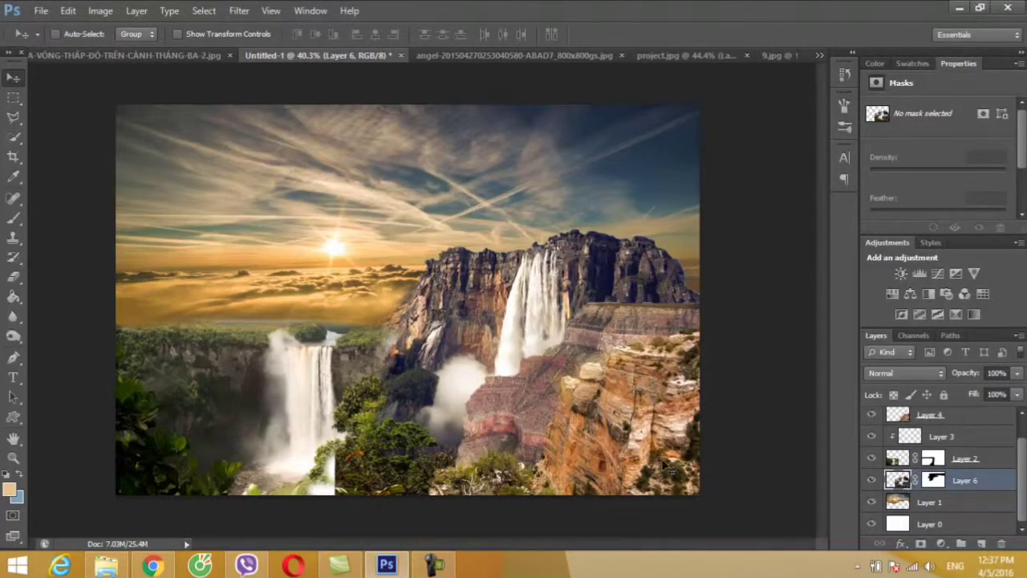
# Paint black on Layer 6's mask to soften the hard edge by the lower waterfall
pyautogui.click(933, 480)
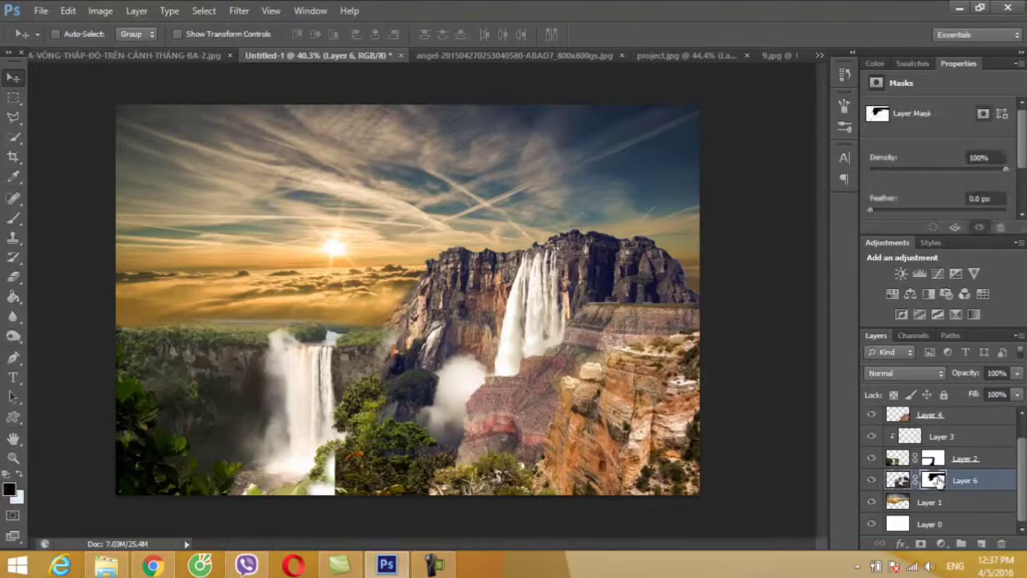
pyautogui.press('b')
pyautogui.moveTo(343, 425); pyautogui.dragTo(323, 498)
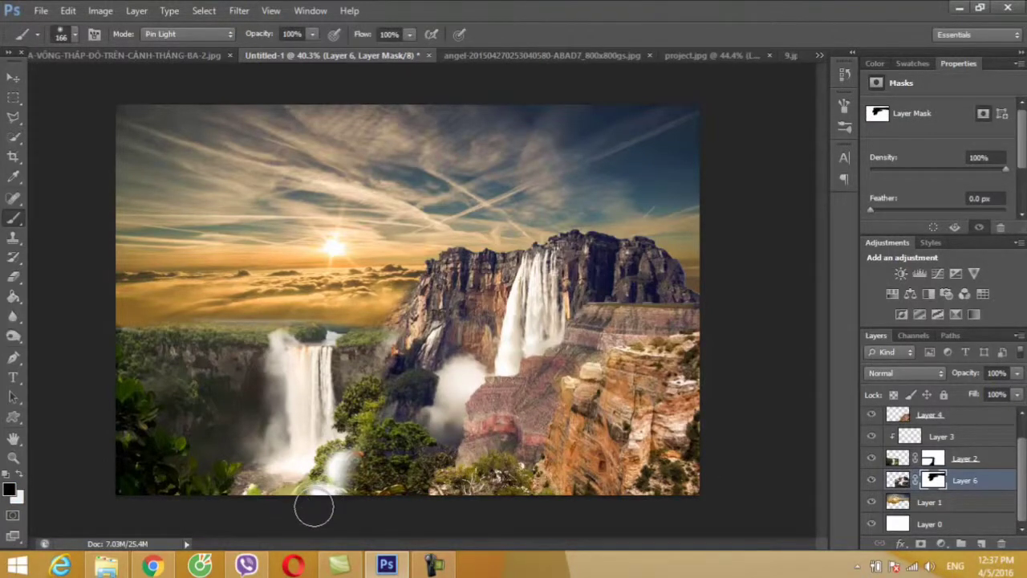
pyautogui.click(12, 78)
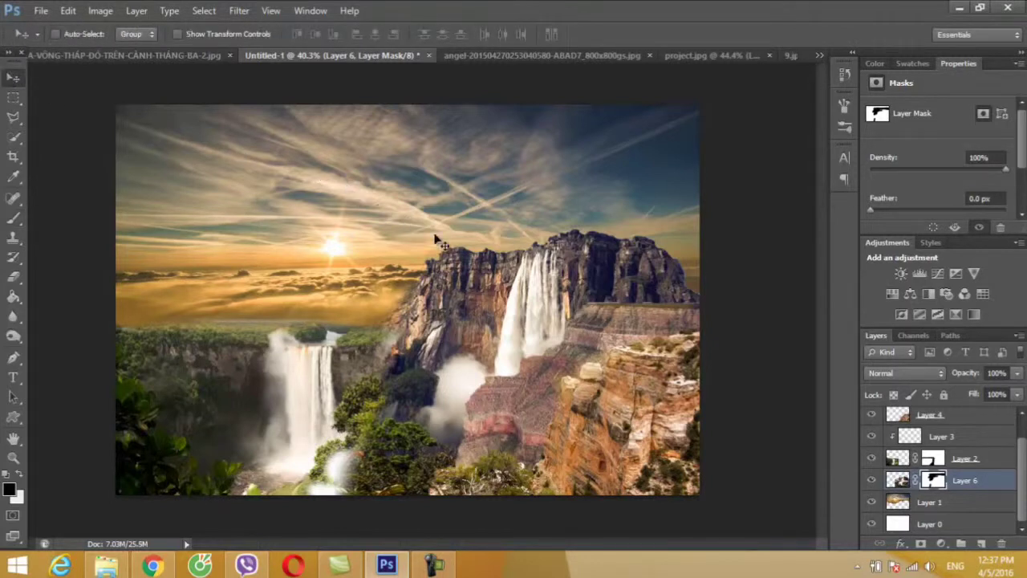
# Add Layer 7 clipped to Layer 6, paint warm light over the cliff top, set Soft Light
pyautogui.click(984, 545)
pyautogui.rightClick(959, 480)
pyautogui.click(799, 215)
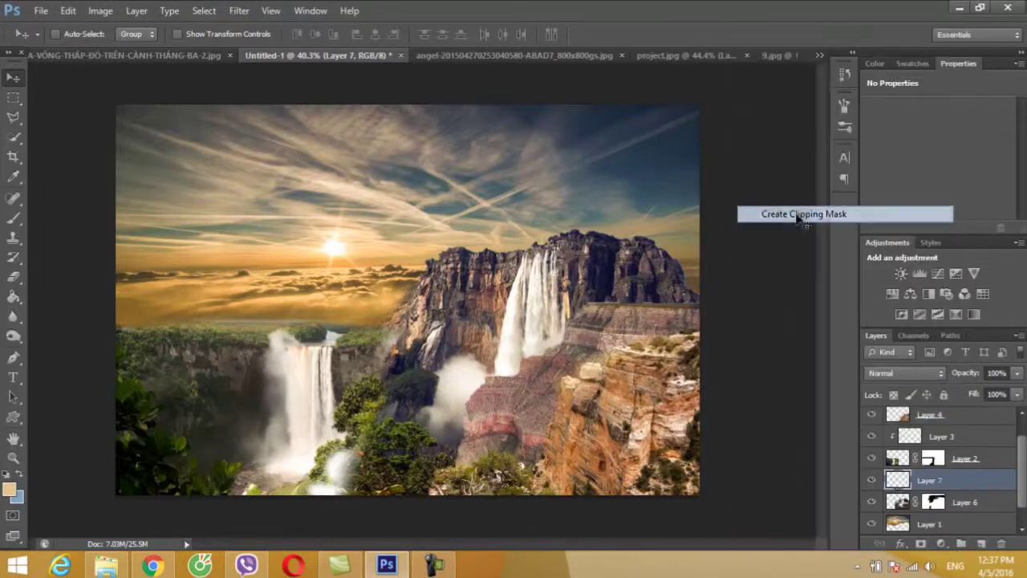
pyautogui.keyDown('ctrl'); pyautogui.click(899, 502); pyautogui.keyUp('ctrl')
pyautogui.press('b')
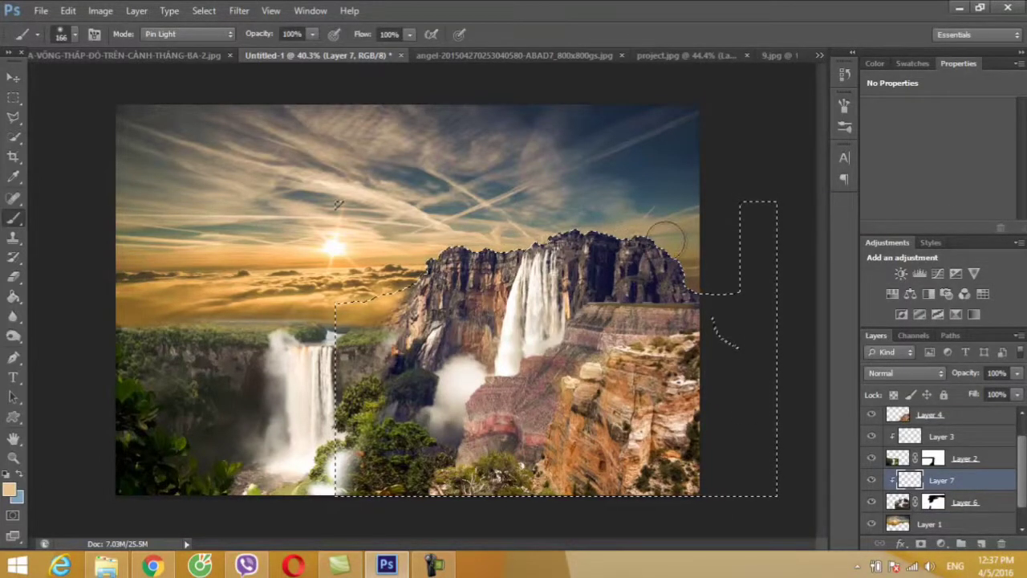
pyautogui.moveTo(665, 239)
pyautogui.mouseDown()
pyautogui.moveTo(474, 237)
pyautogui.moveTo(408, 257)
pyautogui.mouseUp()
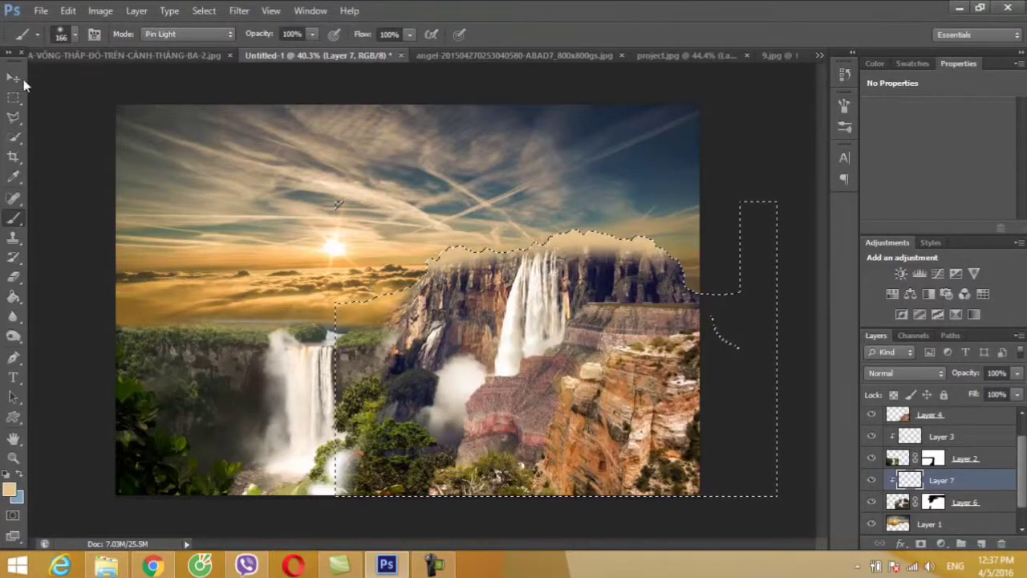
pyautogui.click(16, 78)
pyautogui.click(906, 373)
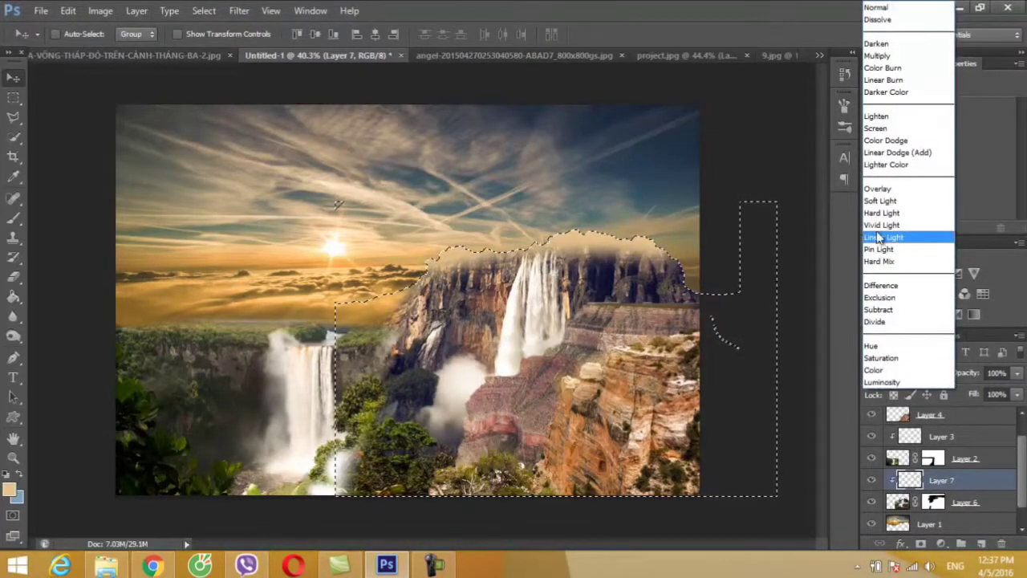
pyautogui.click(881, 201)
pyautogui.hotkey('ctrl', 'd')
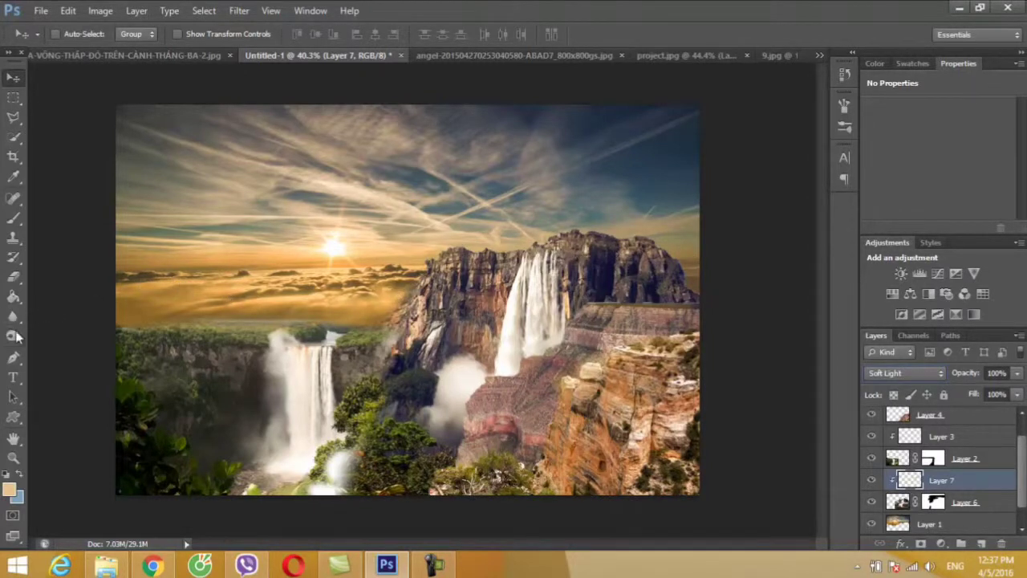
# Burn the right-hand canyon cliff on Layer 4 darker for more contrast
pyautogui.click(14, 335)
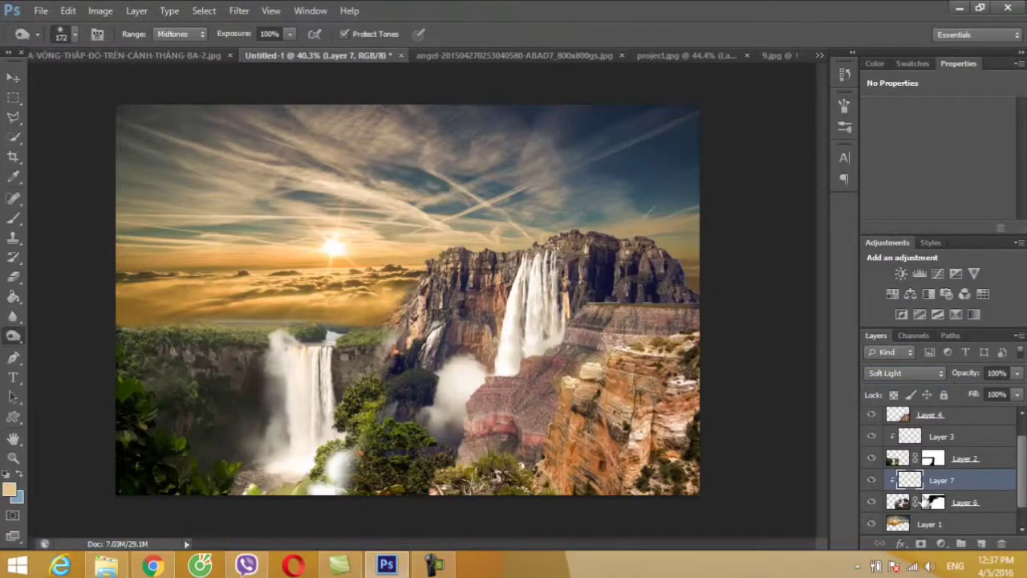
pyautogui.click(898, 500)
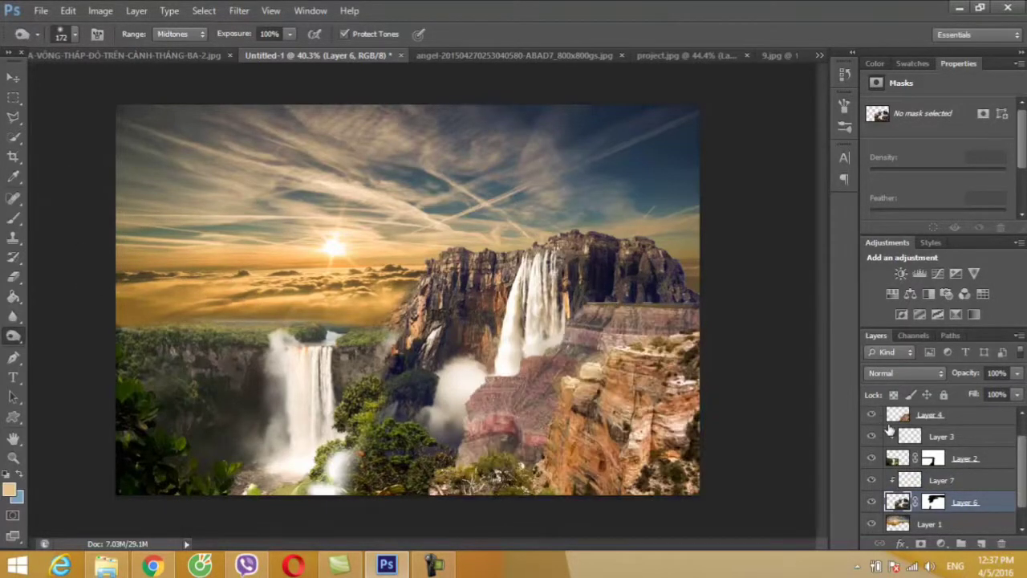
pyautogui.click(899, 418)
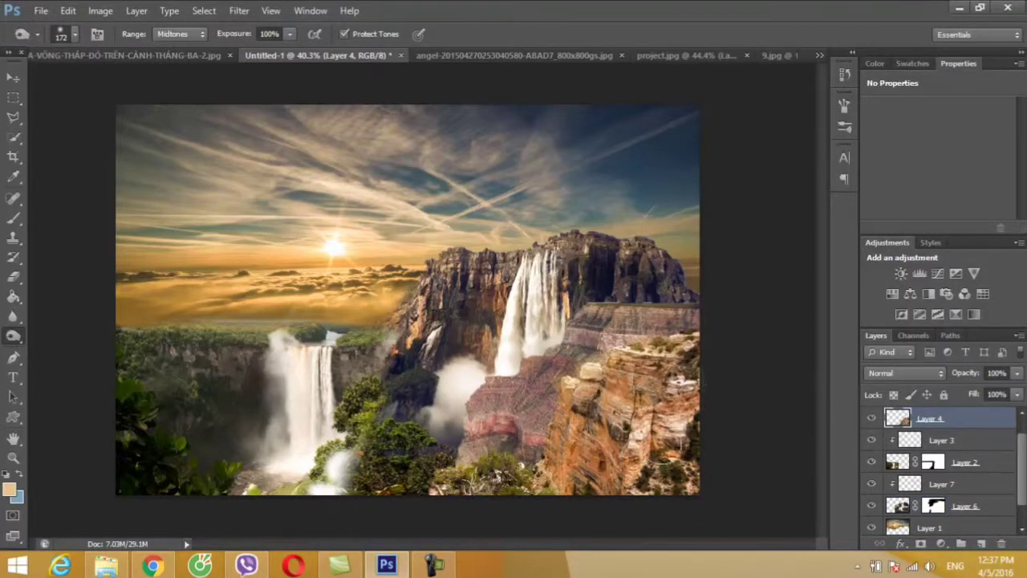
pyautogui.moveTo(674, 433)
pyautogui.mouseDown()
pyautogui.moveTo(558, 490)
pyautogui.moveTo(634, 484)
pyautogui.mouseUp()
pyautogui.click(11, 77)
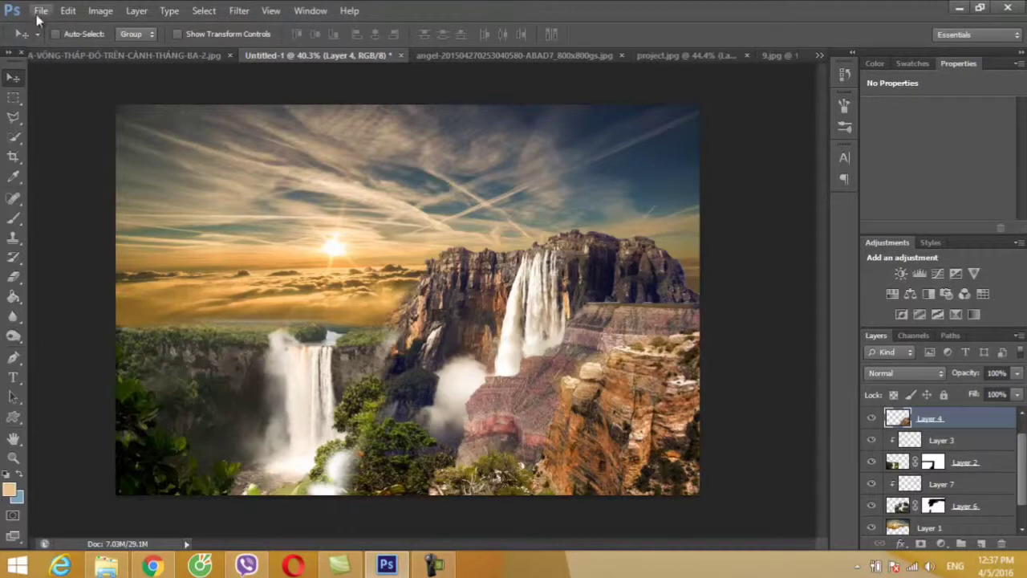
# Close the 9.jpg and angel waterfall images without saving
pyautogui.click(37, 13)
pyautogui.click(688, 56)
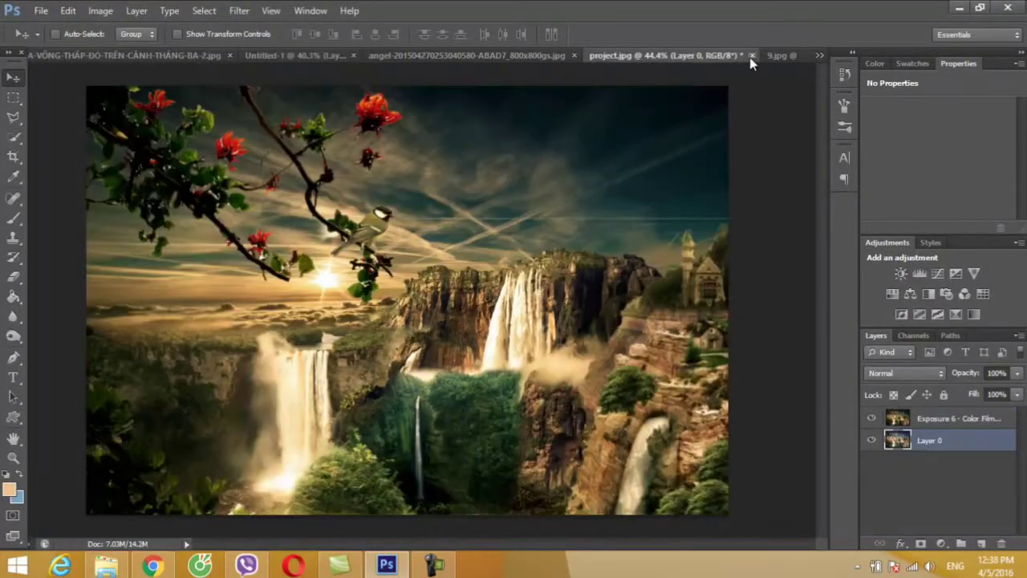
pyautogui.click(780, 53)
pyautogui.click(786, 54)
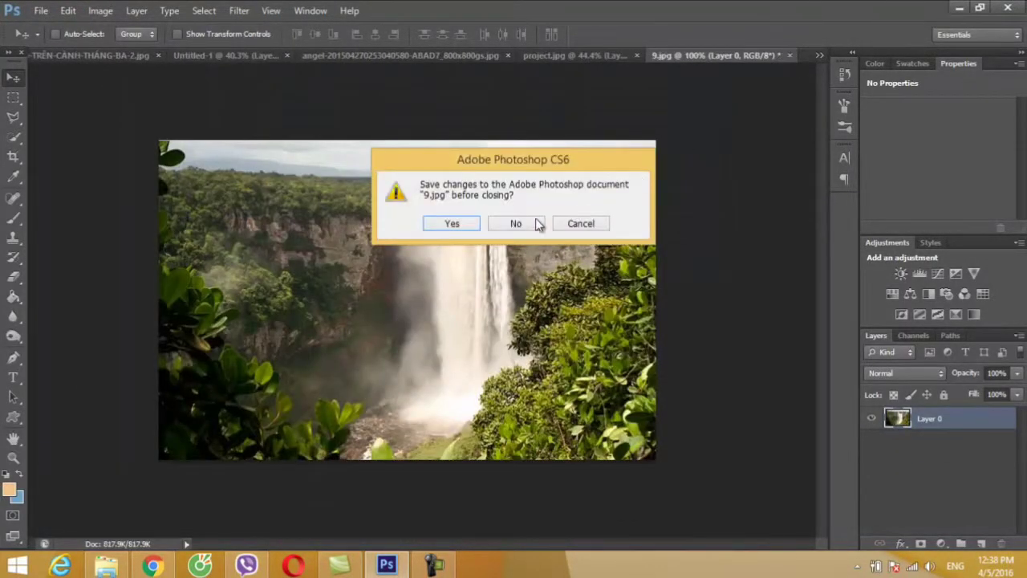
pyautogui.click(530, 225)
pyautogui.click(573, 55)
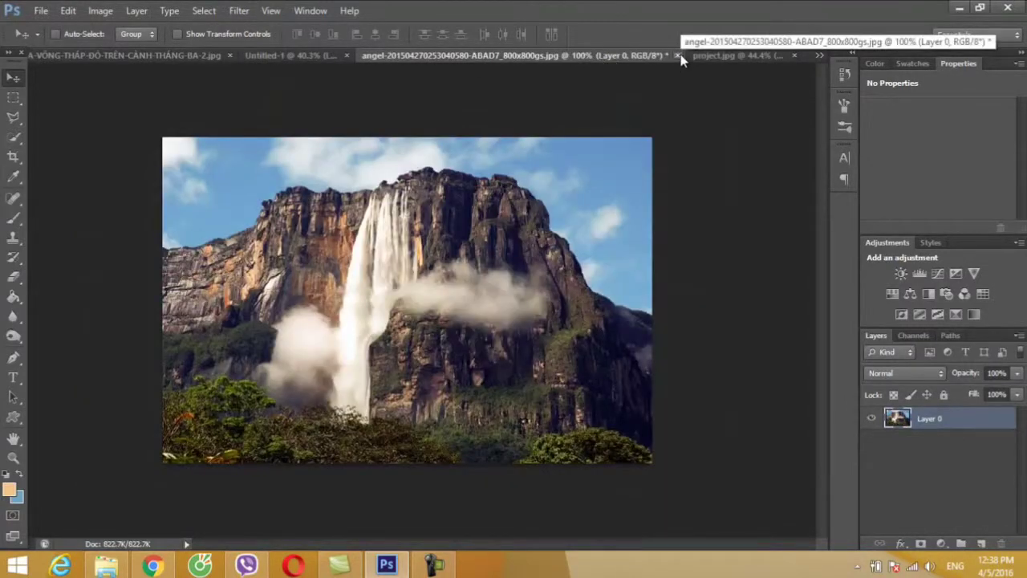
pyautogui.click(676, 56)
pyautogui.click(516, 231)
# Close project.jpg and the canyon image without saving, then bring up the Open dialog
pyautogui.click(574, 55)
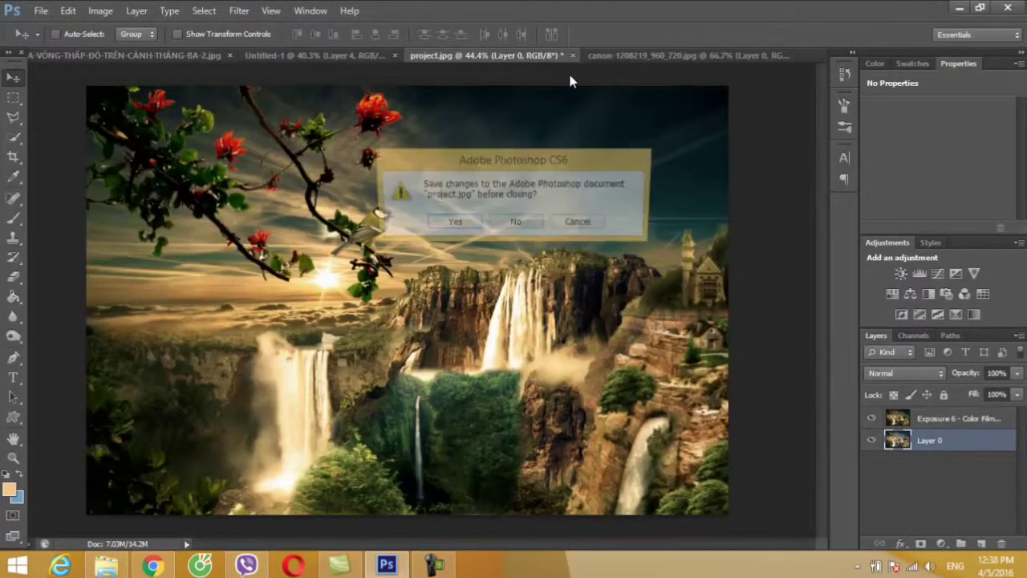
pyautogui.click(520, 224)
pyautogui.click(574, 58)
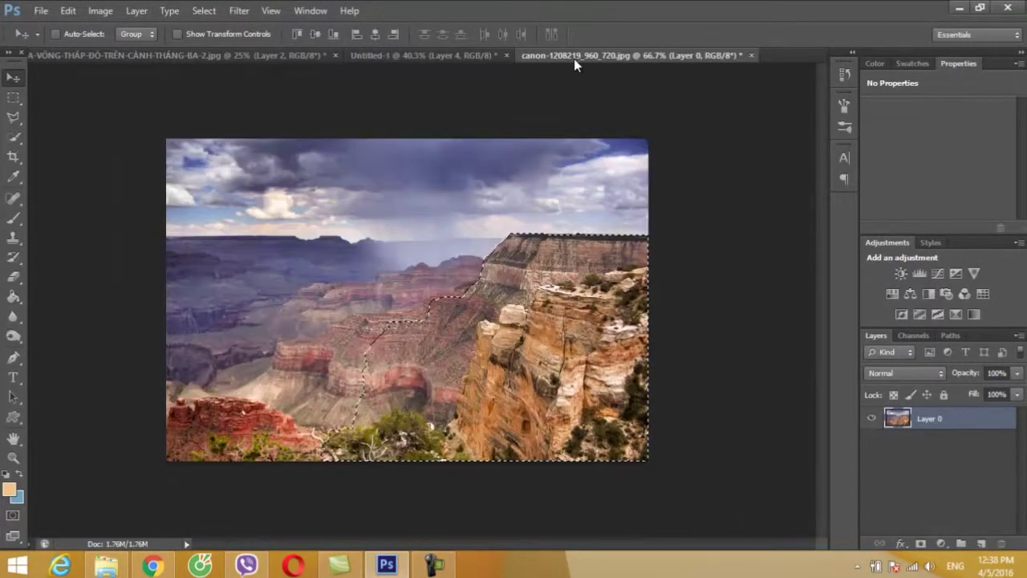
pyautogui.click(751, 55)
pyautogui.click(525, 225)
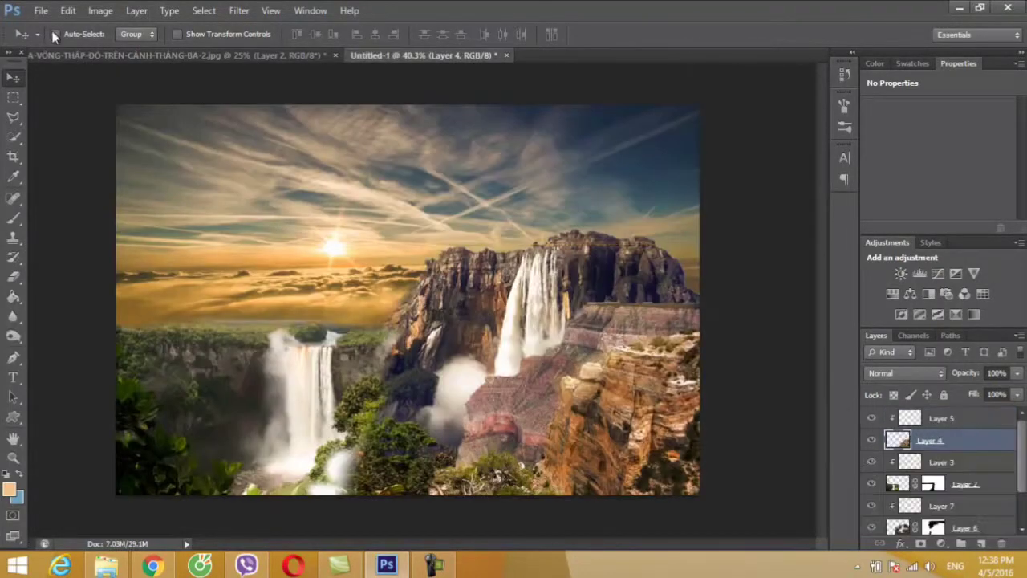
pyautogui.click(40, 10)
pyautogui.click(56, 41)
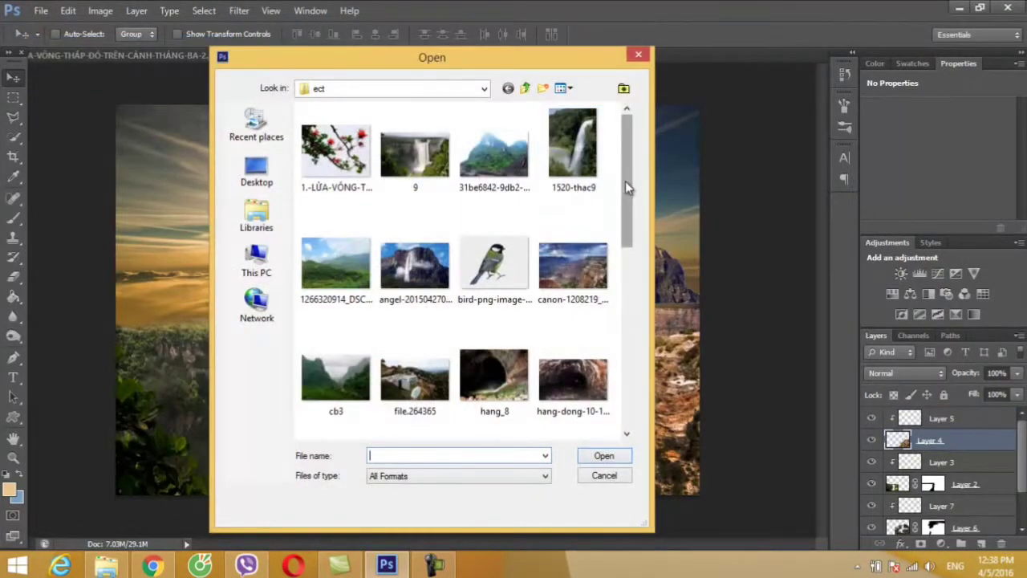
# Open sycamore2 and drag the tree into Untitled-1 over the right-hand cliffs
pyautogui.moveTo(627, 187); pyautogui.dragTo(629, 366)
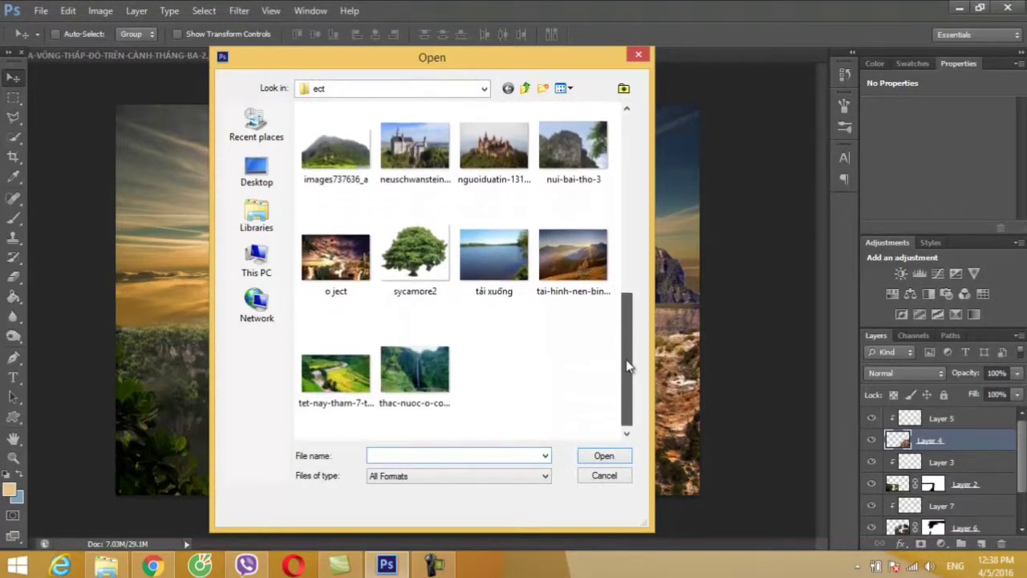
pyautogui.doubleClick(414, 255)
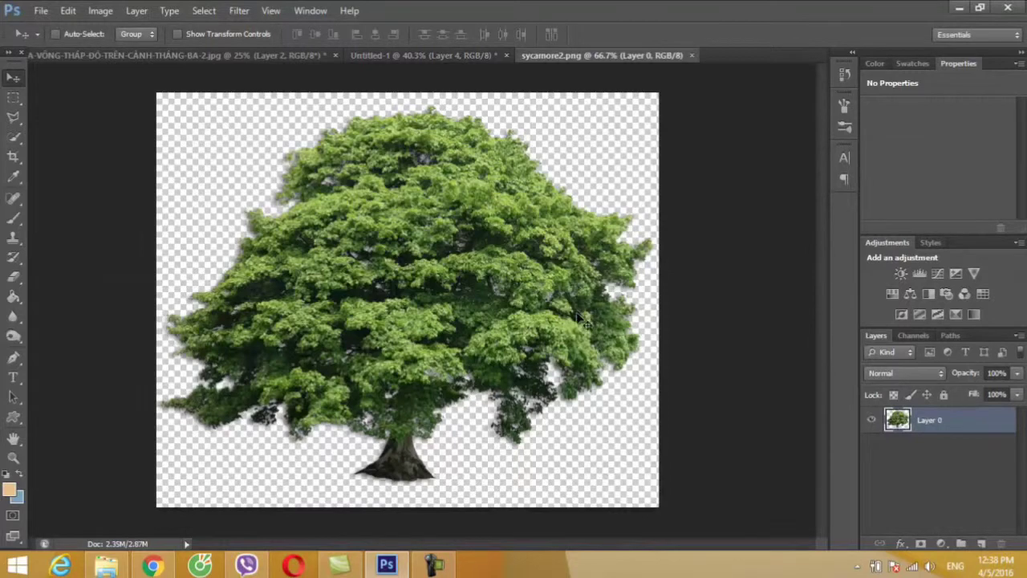
pyautogui.moveTo(584, 318)
pyautogui.mouseDown()
pyautogui.moveTo(103, 61)
pyautogui.moveTo(352, 31)
pyautogui.moveTo(363, 62)
pyautogui.moveTo(614, 355)
pyautogui.moveTo(648, 376)
pyautogui.mouseUp()
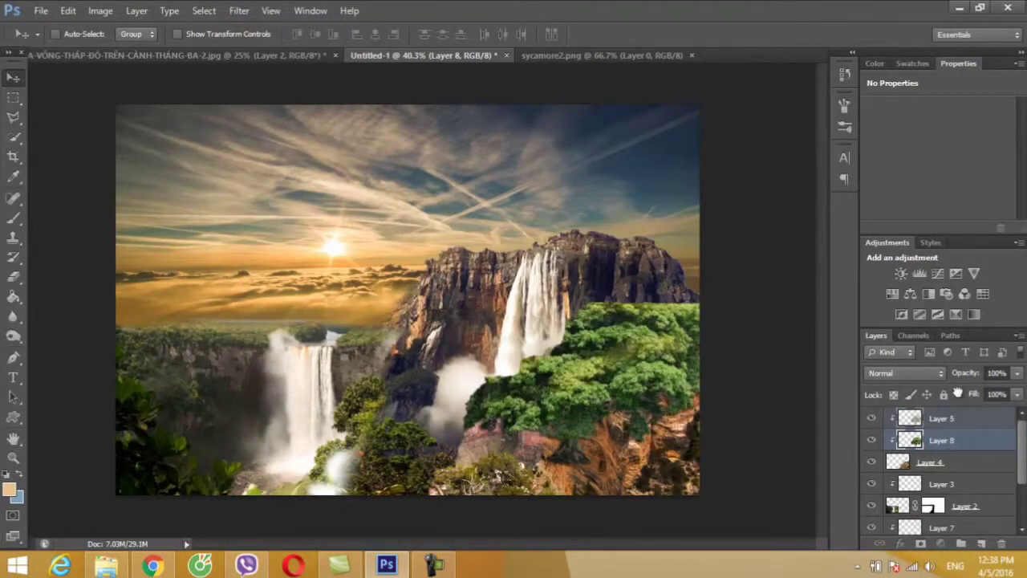
# Move the tree layer to the top of the stack and release its clipping mask
pyautogui.moveTo(962, 411); pyautogui.dragTo(961, 414)
pyautogui.rightClick(956, 418)
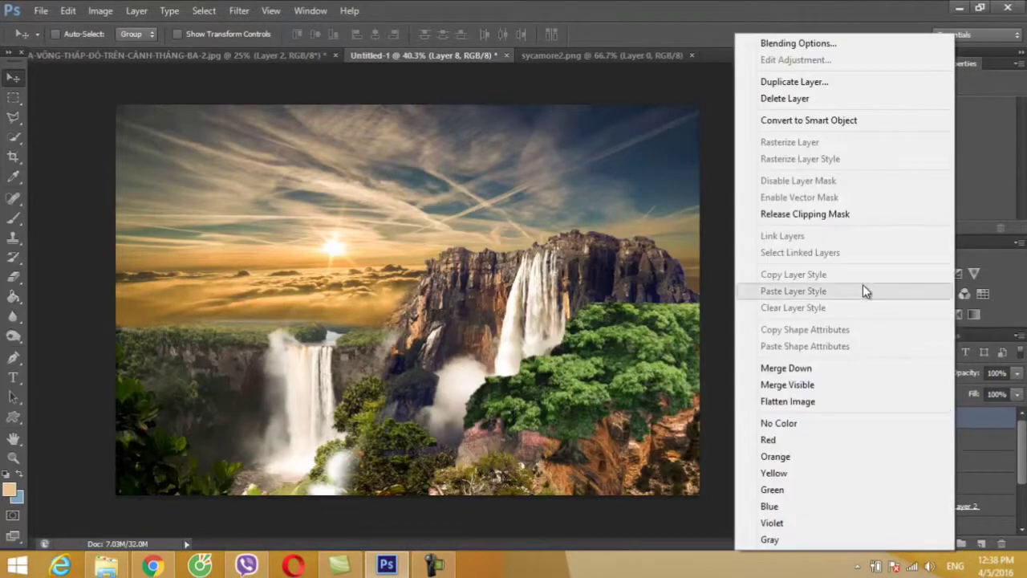
pyautogui.click(813, 214)
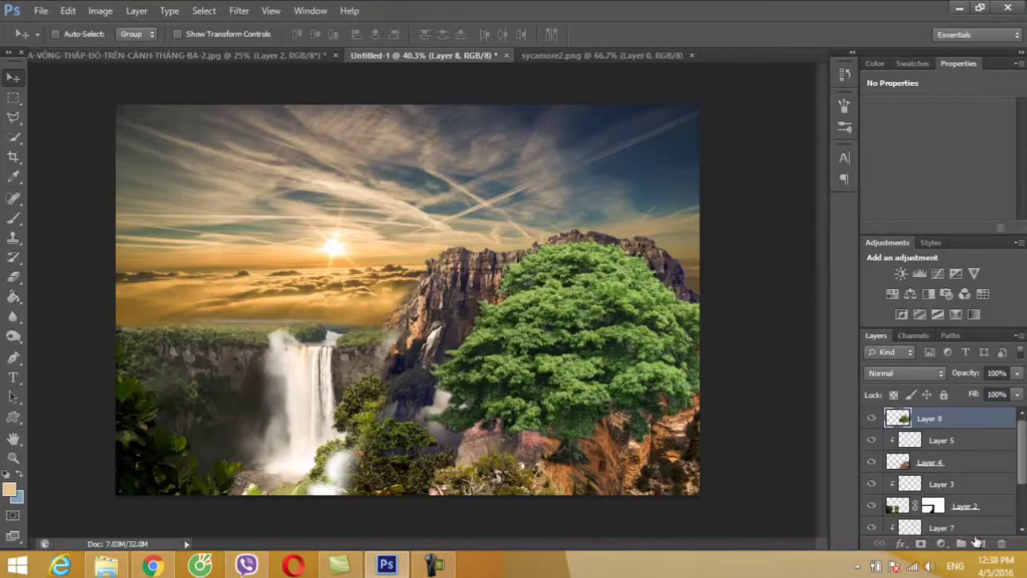
# Add Layer 9 clipped to the tree, paint a warm haze along its top, set Soft Light
pyautogui.click(981, 543)
pyautogui.rightClick(903, 423)
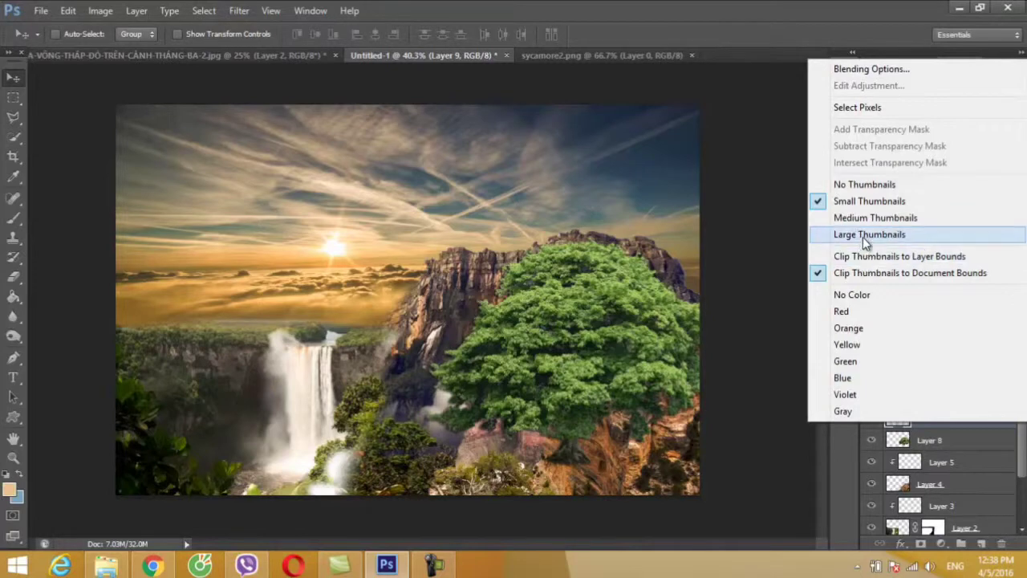
pyautogui.click(843, 411)
pyautogui.rightClick(960, 418)
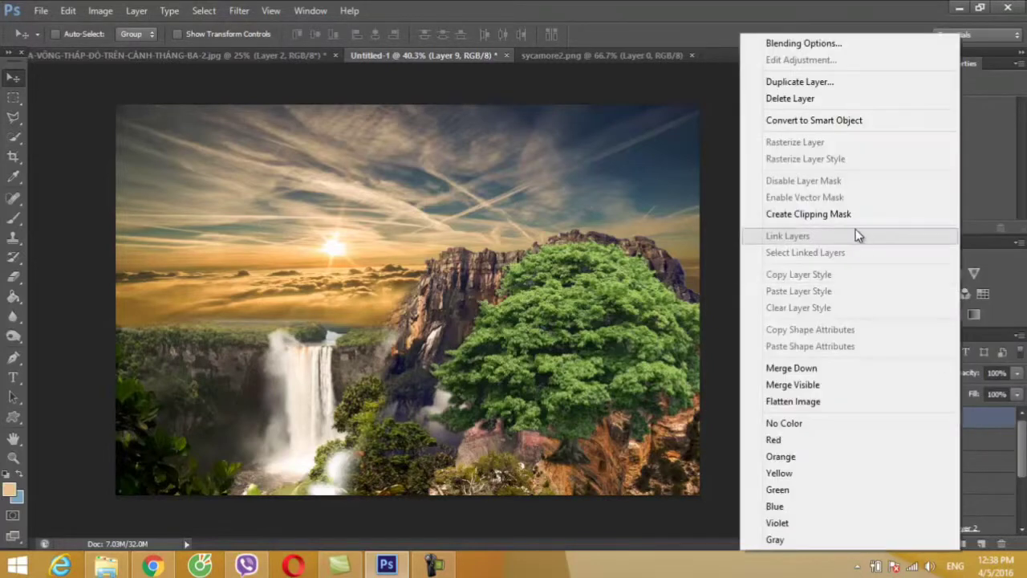
pyautogui.click(856, 214)
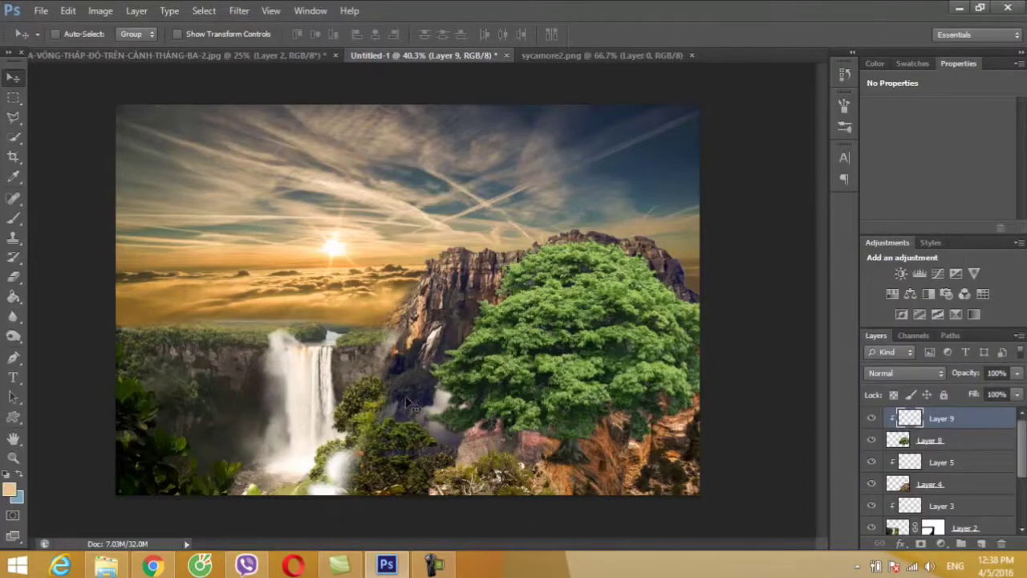
pyautogui.keyDown('ctrl'); pyautogui.click(903, 439); pyautogui.keyUp('ctrl')
pyautogui.press('b')
pyautogui.moveTo(646, 265)
pyautogui.mouseDown()
pyautogui.moveTo(610, 249)
pyautogui.moveTo(554, 248)
pyautogui.moveTo(508, 277)
pyautogui.moveTo(434, 401)
pyautogui.mouseUp()
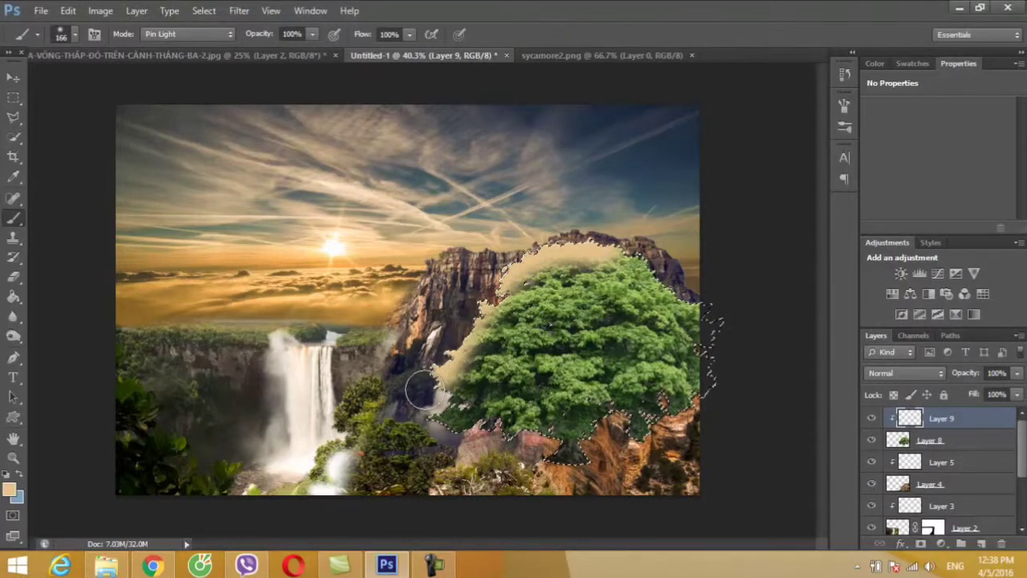
pyautogui.click(903, 374)
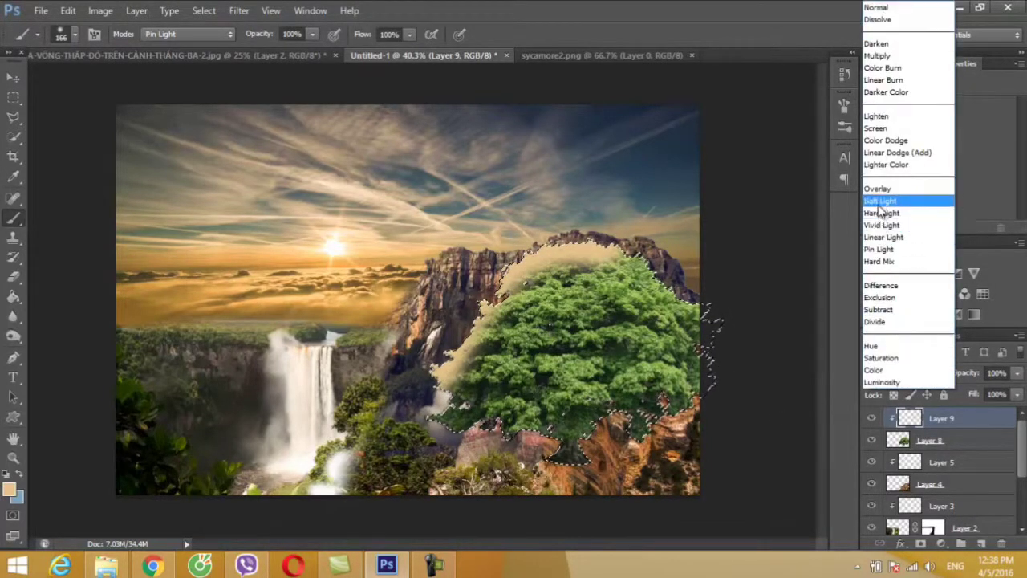
pyautogui.click(883, 200)
# Burn parts of the tree canopy darker
pyautogui.click(11, 78)
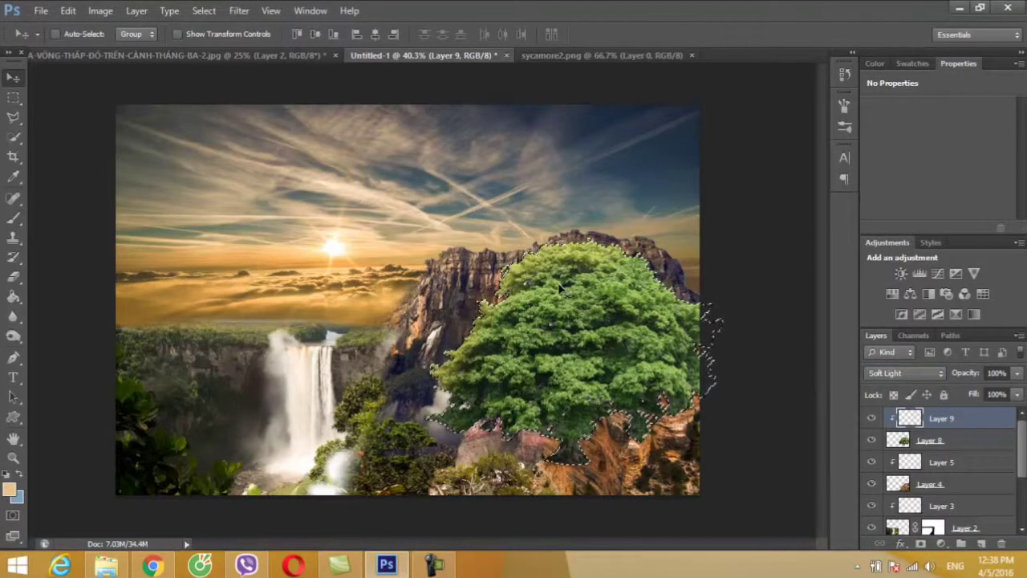
pyautogui.click(11, 334)
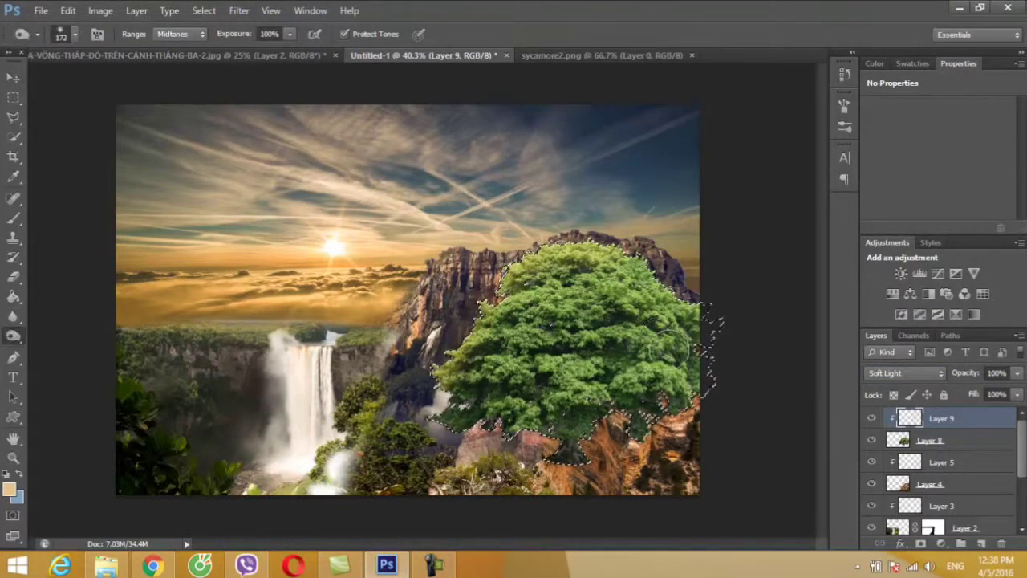
pyautogui.moveTo(597, 358)
pyautogui.mouseDown()
pyautogui.moveTo(702, 360)
pyautogui.moveTo(612, 334)
pyautogui.moveTo(612, 348)
pyautogui.moveTo(604, 303)
pyautogui.moveTo(530, 369)
pyautogui.moveTo(655, 329)
pyautogui.moveTo(589, 396)
pyautogui.mouseUp()
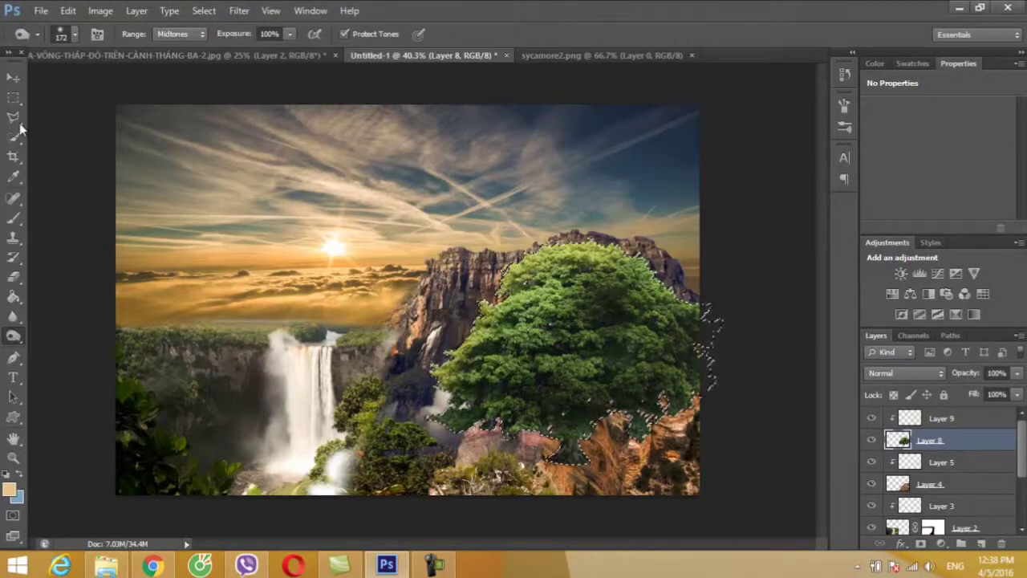
# Shrink the tree to about 22%, tilt it onto the cliff ledge, and duplicate it four times
pyautogui.click(13, 77)
pyautogui.hotkey('ctrl', 'd')
pyautogui.hotkey('ctrl', 'r')
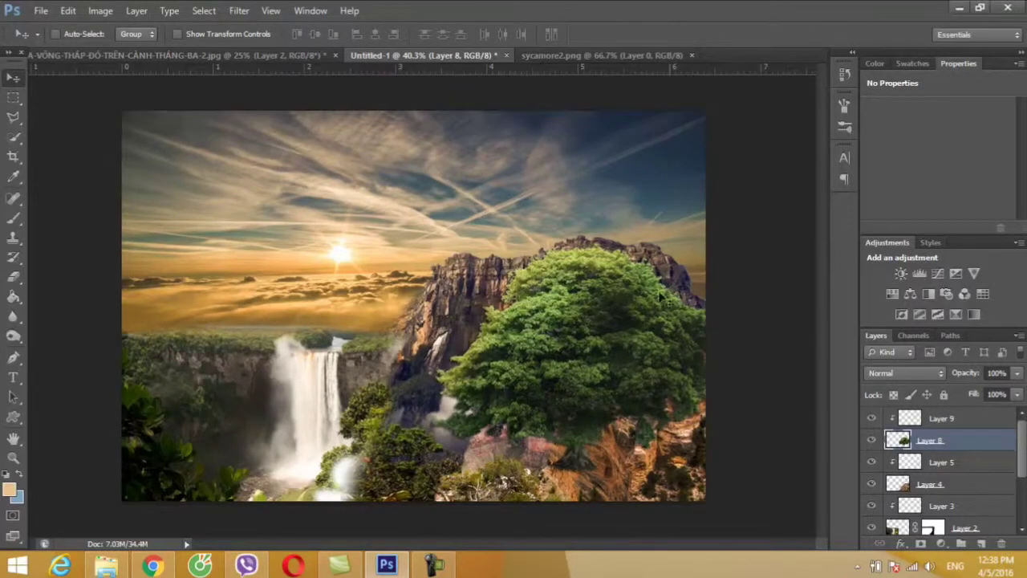
pyautogui.hotkey('ctrl', 't')
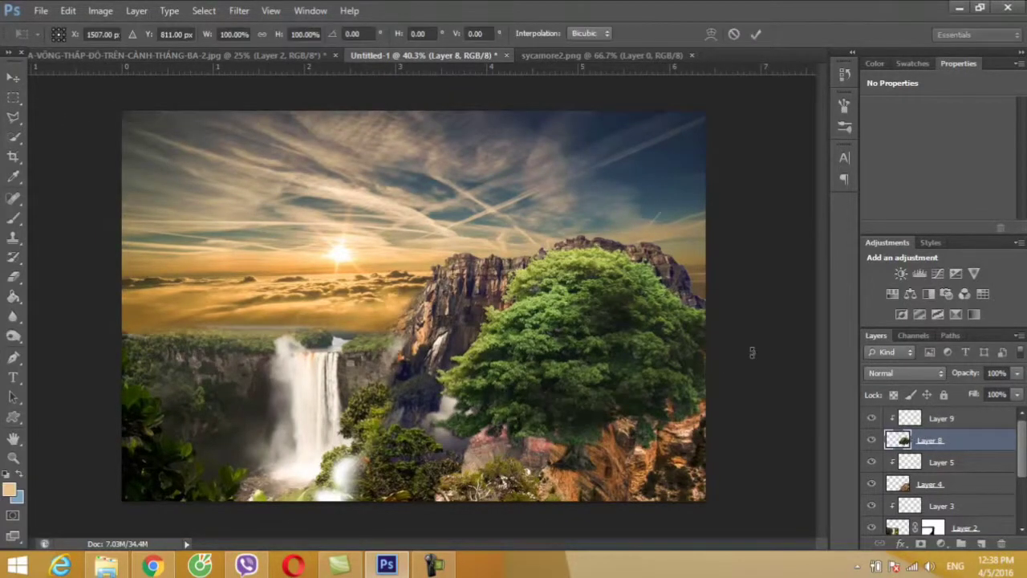
pyautogui.moveTo(429, 242); pyautogui.dragTo(585, 340)
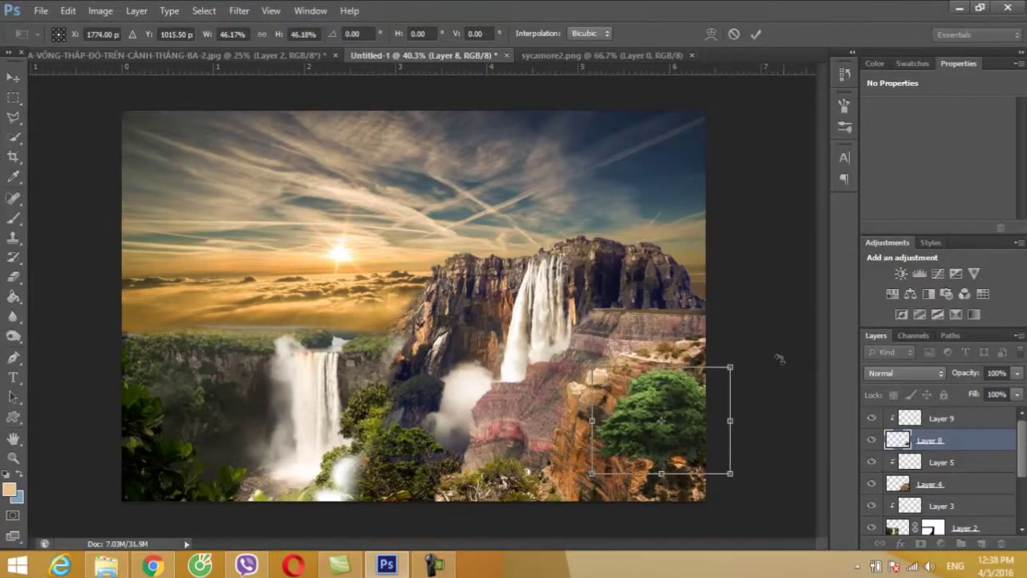
pyautogui.moveTo(775, 355); pyautogui.dragTo(759, 350)
pyautogui.moveTo(674, 390); pyautogui.dragTo(624, 342)
pyautogui.moveTo(659, 299)
pyautogui.mouseDown()
pyautogui.moveTo(613, 308)
pyautogui.moveTo(602, 329)
pyautogui.moveTo(621, 341)
pyautogui.mouseUp()
pyautogui.click(13, 77)
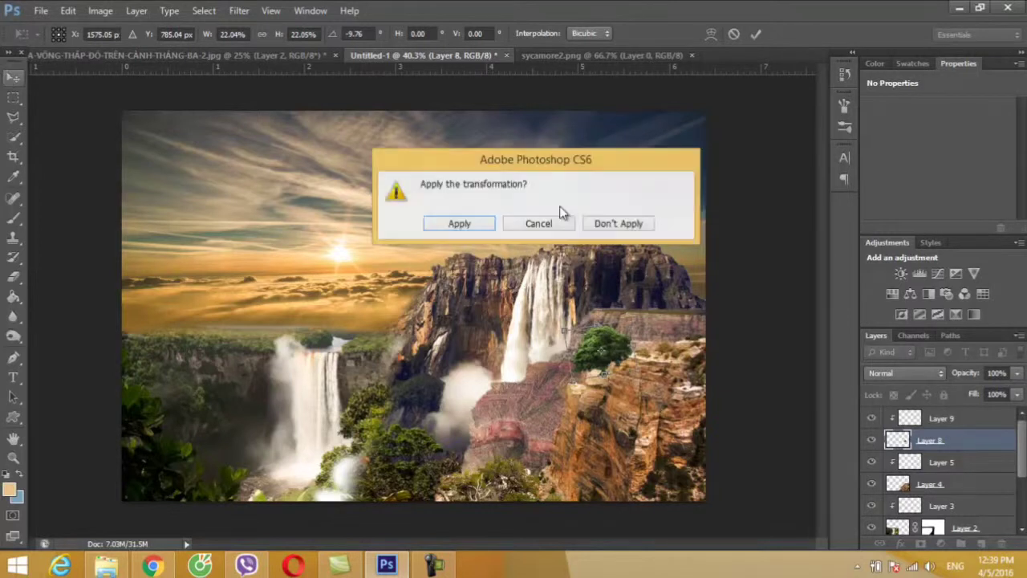
pyautogui.click(484, 223)
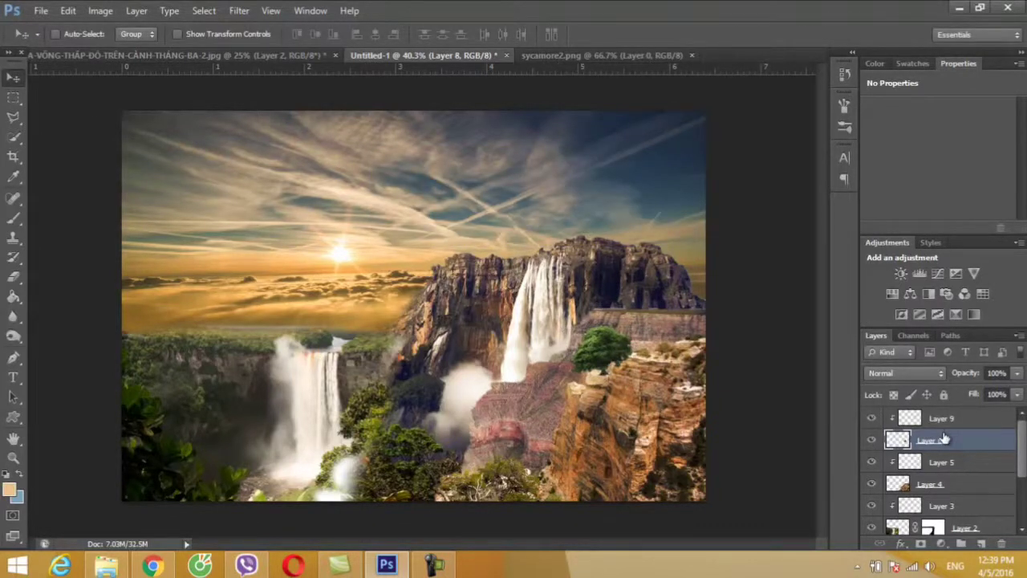
pyautogui.hotkey('ctrl', 'j')
pyautogui.hotkey('ctrl', 'j')
pyautogui.hotkey('ctrl', 'j')
pyautogui.hotkey('ctrl', 'j')
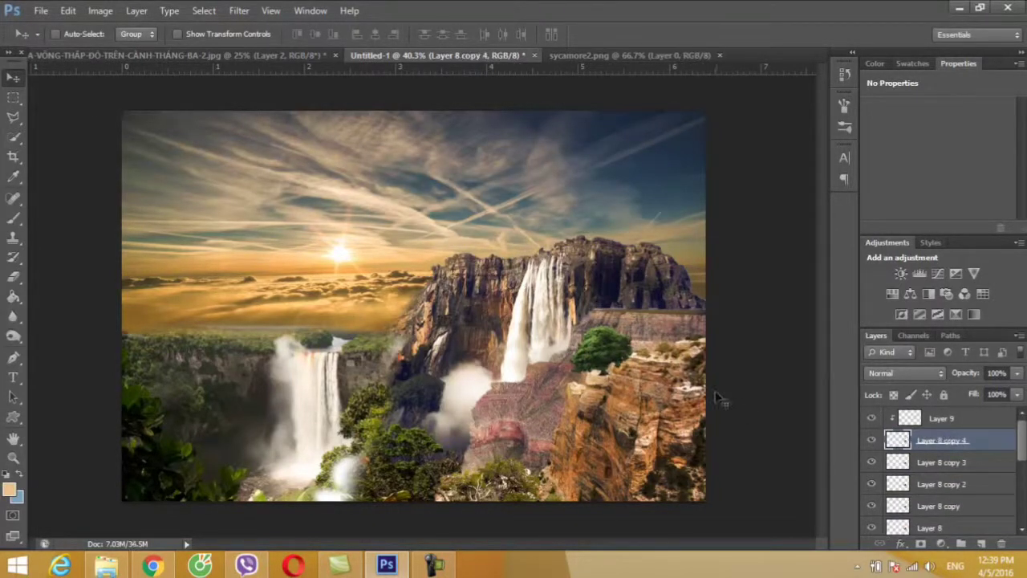
# Place three tree copies along the lower-right cliff edge
pyautogui.moveTo(614, 356); pyautogui.dragTo(700, 472)
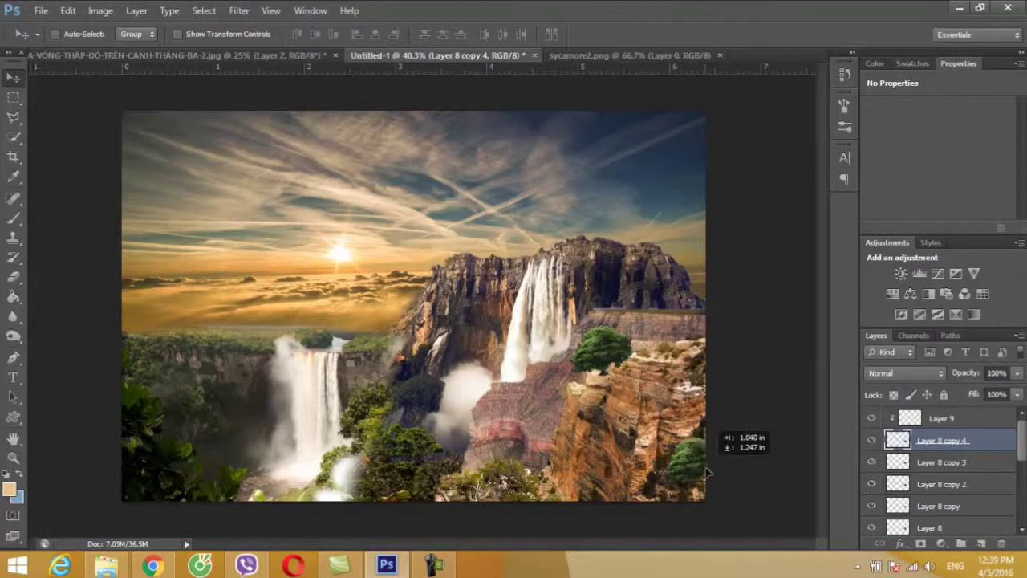
pyautogui.click(941, 463)
pyautogui.moveTo(650, 354); pyautogui.dragTo(716, 487)
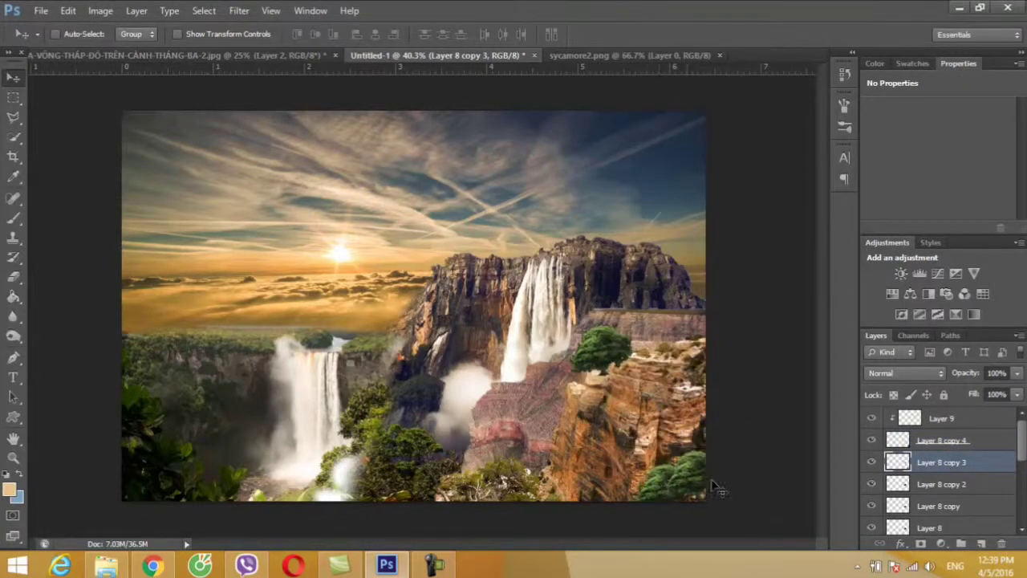
pyautogui.click(955, 484)
pyautogui.moveTo(618, 360); pyautogui.dragTo(677, 455)
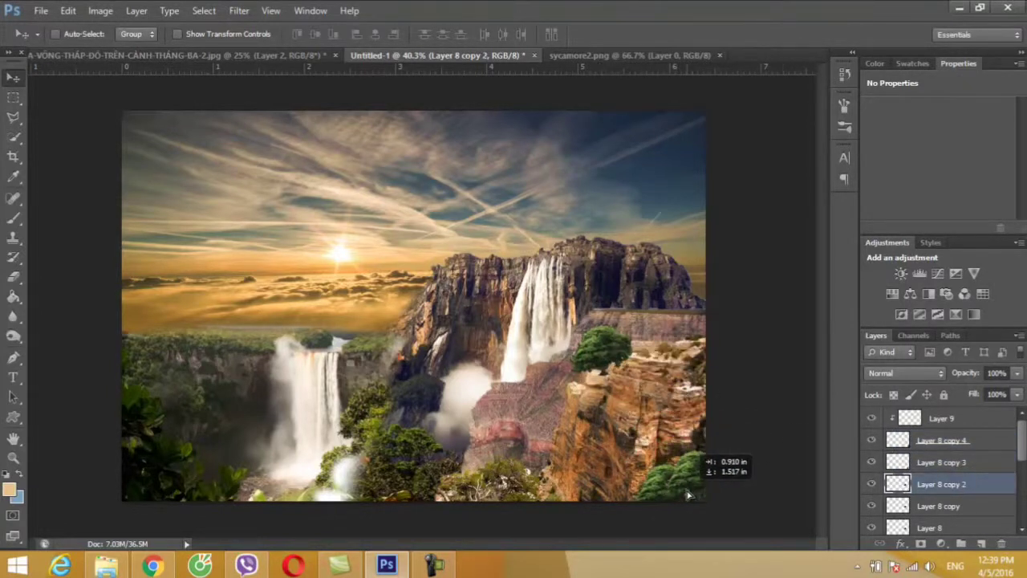
# Move Layer 8 copy onto the right clifftop and mask away its hard edges
pyautogui.click(939, 504)
pyautogui.moveTo(601, 355)
pyautogui.mouseDown()
pyautogui.moveTo(688, 413)
pyautogui.moveTo(618, 498)
pyautogui.moveTo(416, 277)
pyautogui.mouseUp()
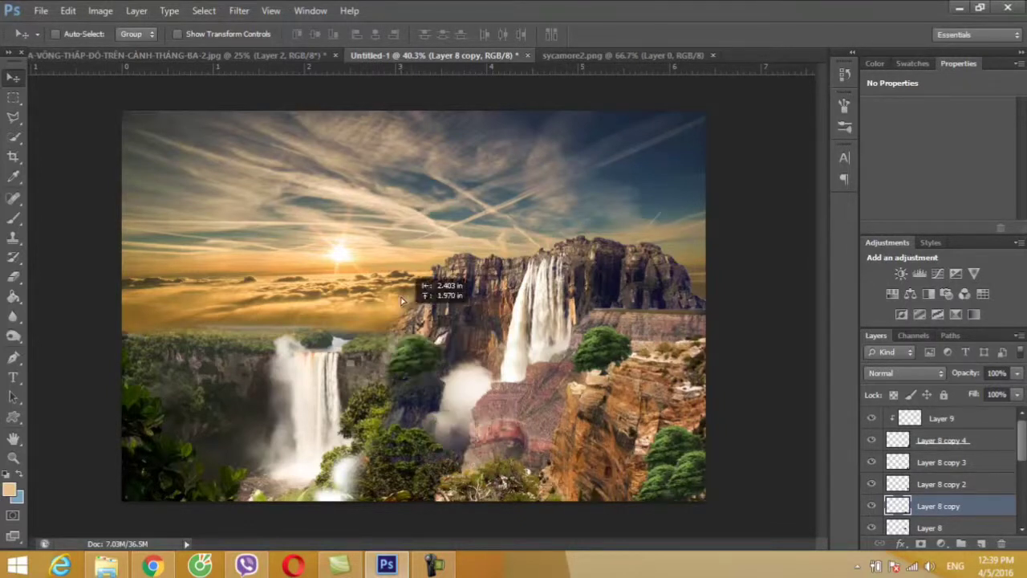
pyautogui.moveTo(415, 277)
pyautogui.mouseDown()
pyautogui.moveTo(625, 279)
pyautogui.moveTo(620, 290)
pyautogui.mouseUp()
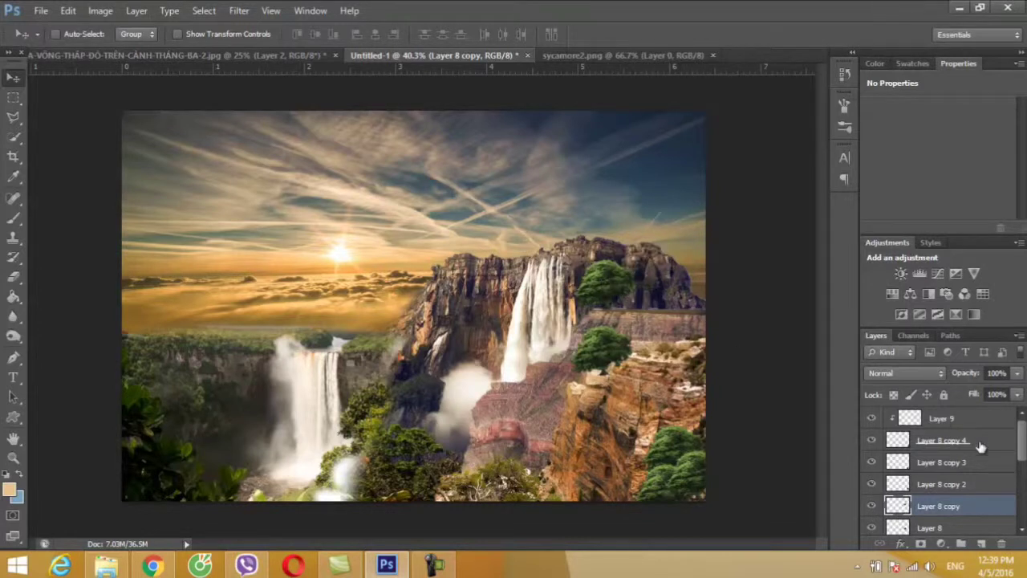
pyautogui.click(921, 544)
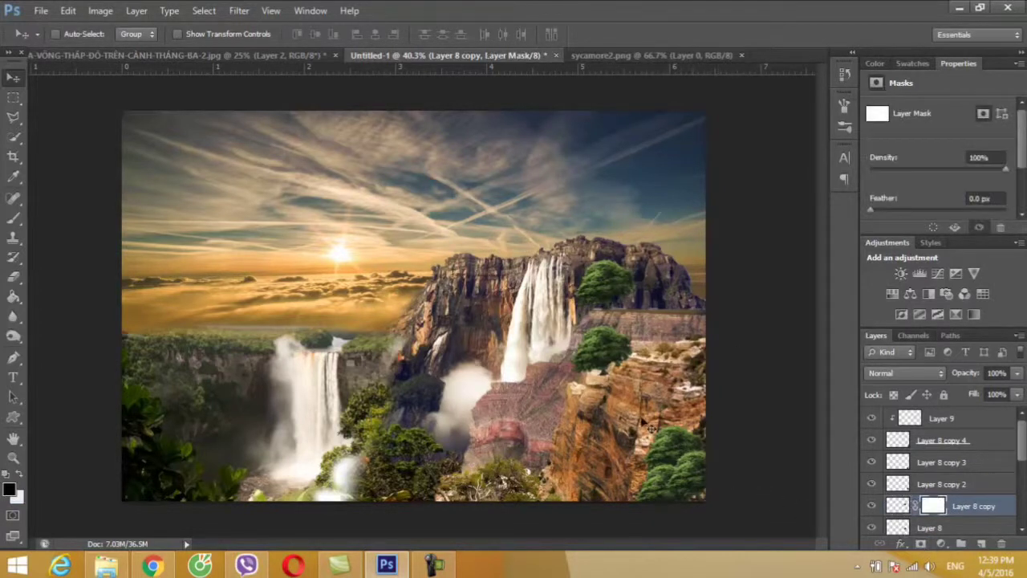
pyautogui.press('b')
pyautogui.moveTo(612, 320); pyautogui.dragTo(590, 323)
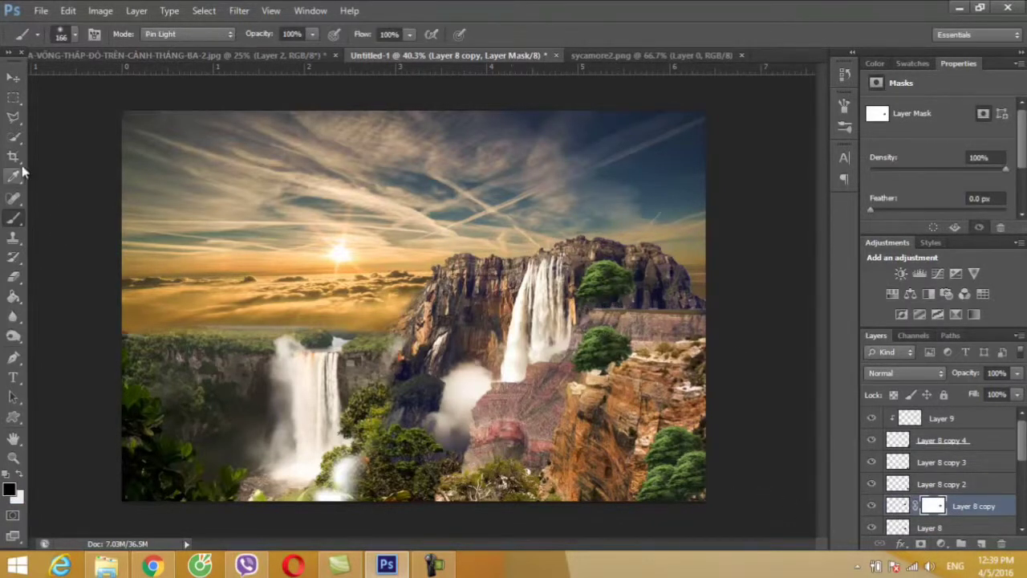
# Shrink the clifftop tree to about 70%, then bring up the Open dialog
pyautogui.click(891, 506)
pyautogui.hotkey('ctrl', 't')
pyautogui.moveTo(573, 259); pyautogui.dragTo(591, 274)
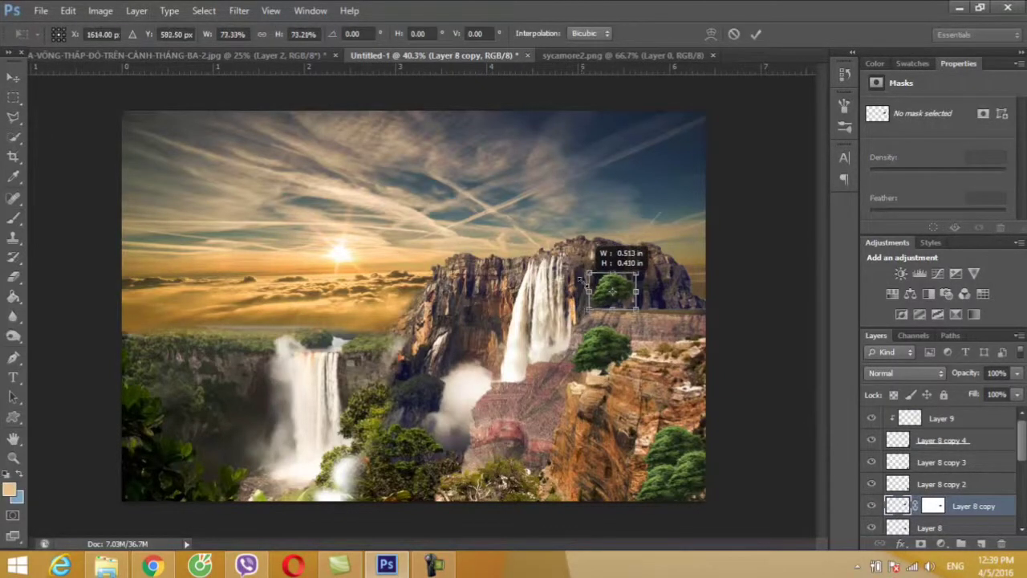
pyautogui.click(13, 77)
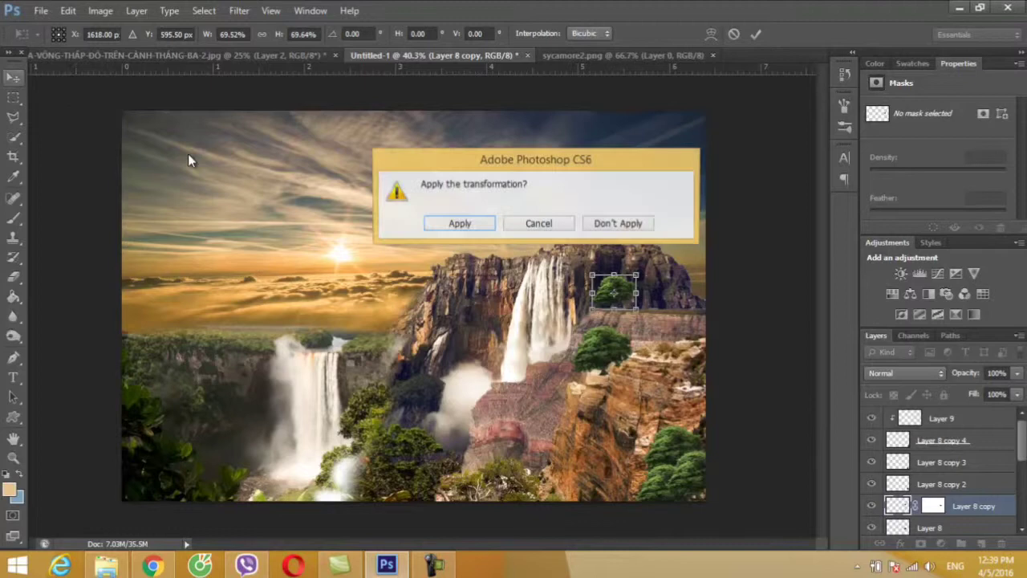
pyautogui.click(481, 225)
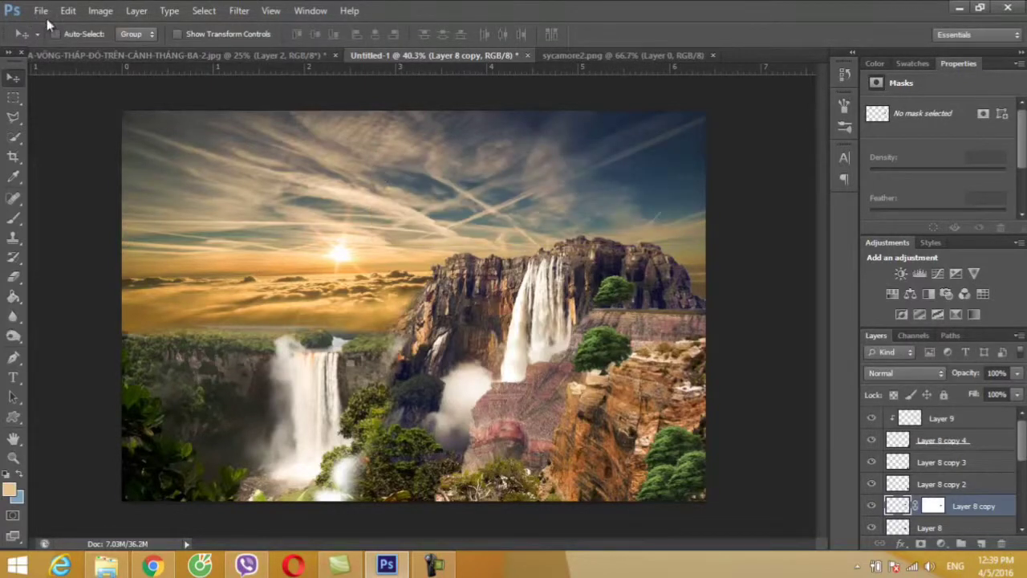
pyautogui.click(41, 10)
pyautogui.click(50, 41)
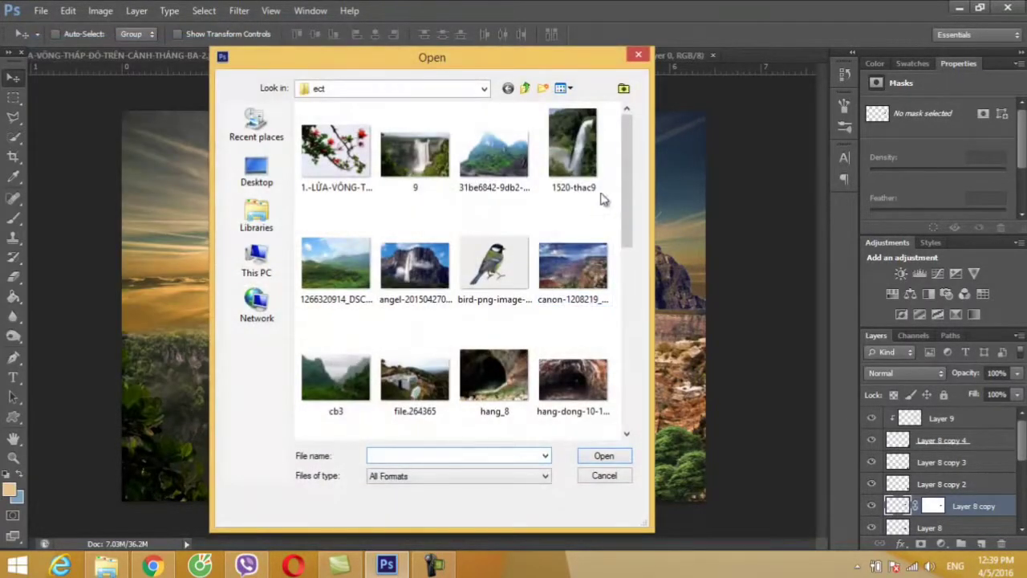
pyautogui.moveTo(626, 188)
pyautogui.mouseDown()
pyautogui.moveTo(610, 358)
pyautogui.moveTo(612, 186)
pyautogui.mouseUp()
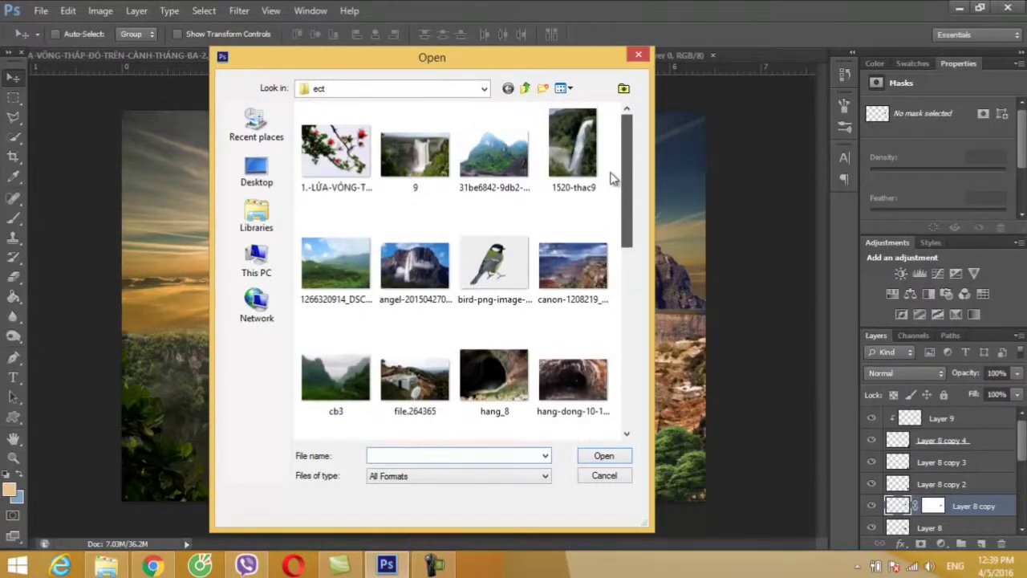
pyautogui.doubleClick(573, 365)
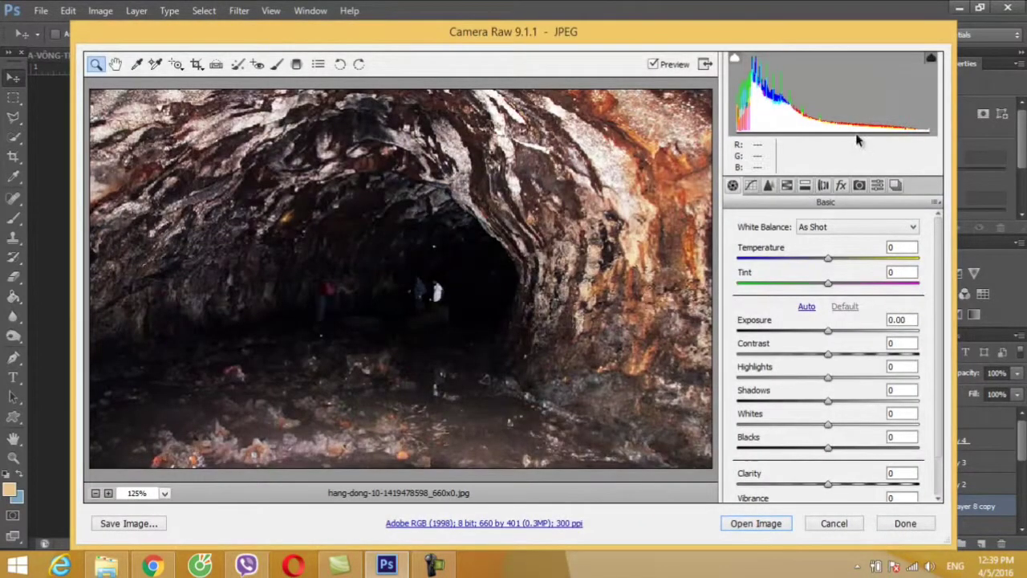
# Open the cave photo at Temperature +11, Tint +10, Exposure -0.75, with its background unlocked as Layer 0
pyautogui.moveTo(828, 259)
pyautogui.mouseDown()
pyautogui.moveTo(839, 259)
pyautogui.moveTo(813, 258)
pyautogui.moveTo(839, 259)
pyautogui.moveTo(849, 291)
pyautogui.moveTo(811, 294)
pyautogui.moveTo(839, 294)
pyautogui.mouseUp()
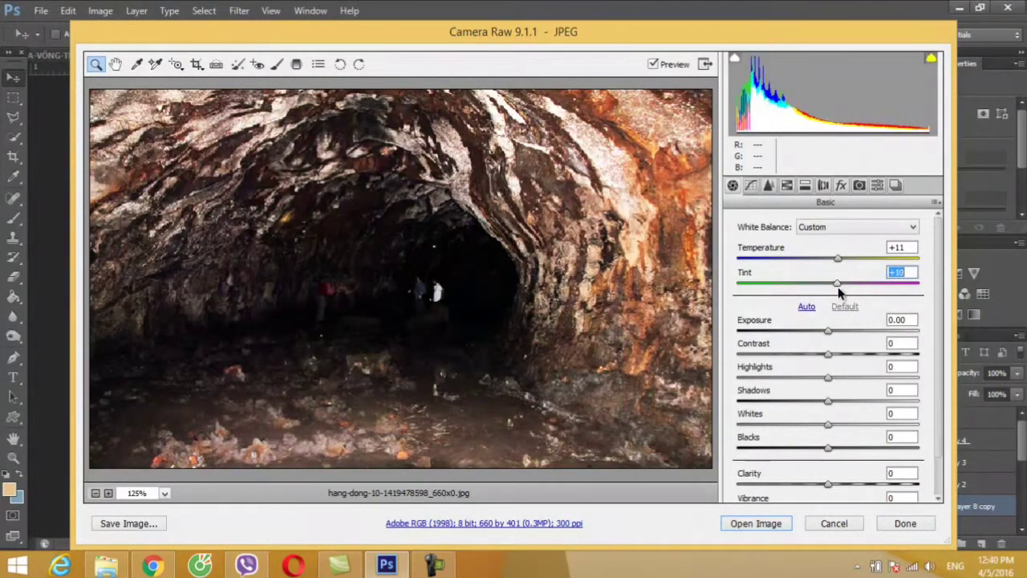
pyautogui.moveTo(828, 331); pyautogui.dragTo(814, 334)
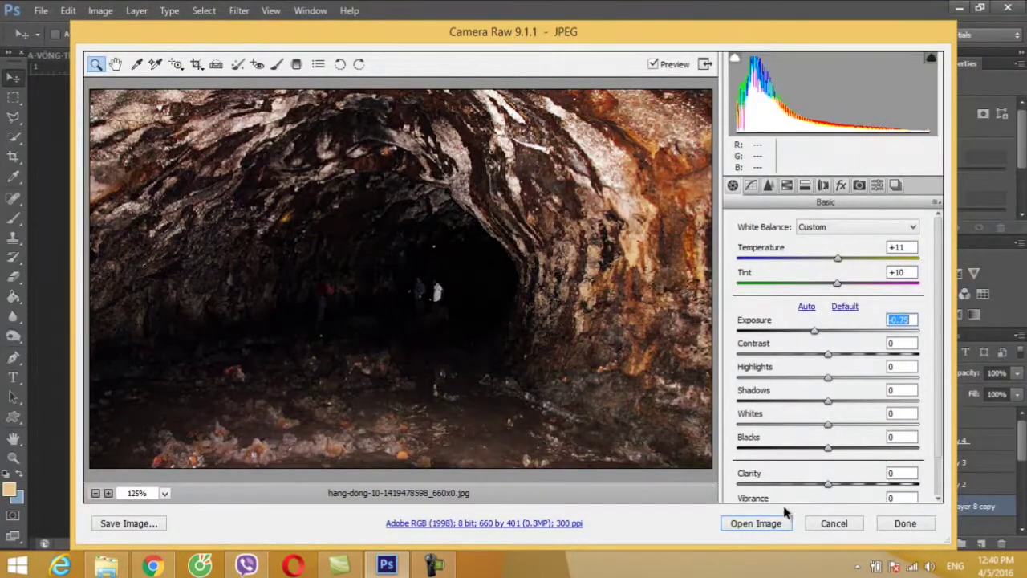
pyautogui.click(756, 522)
pyautogui.doubleClick(962, 425)
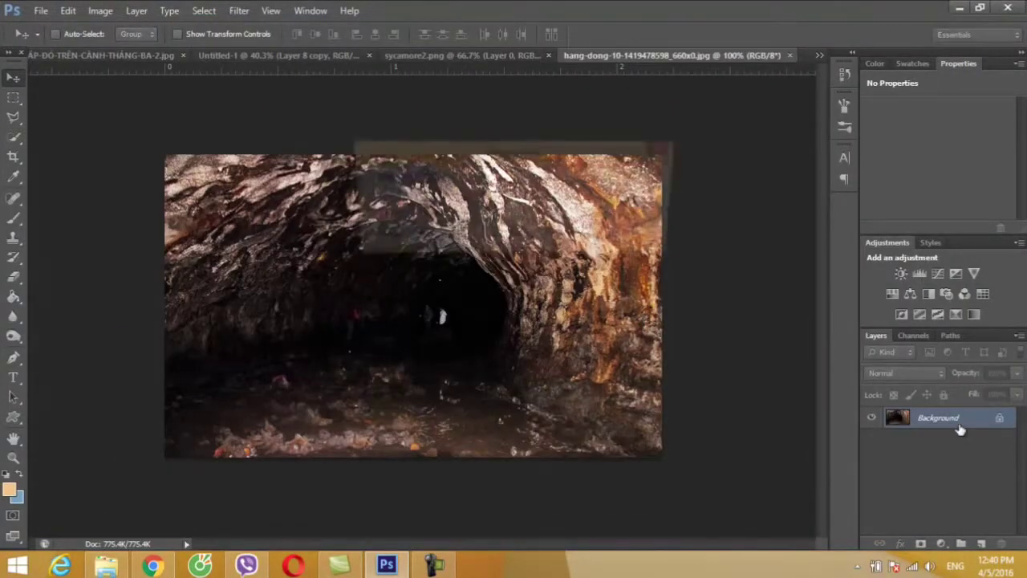
pyautogui.click(652, 175)
# Drop the cave into the composite and shrink it to about 20% over the left cliff
pyautogui.moveTo(522, 268)
pyautogui.mouseDown()
pyautogui.moveTo(256, 183)
pyautogui.moveTo(217, 367)
pyautogui.mouseUp()
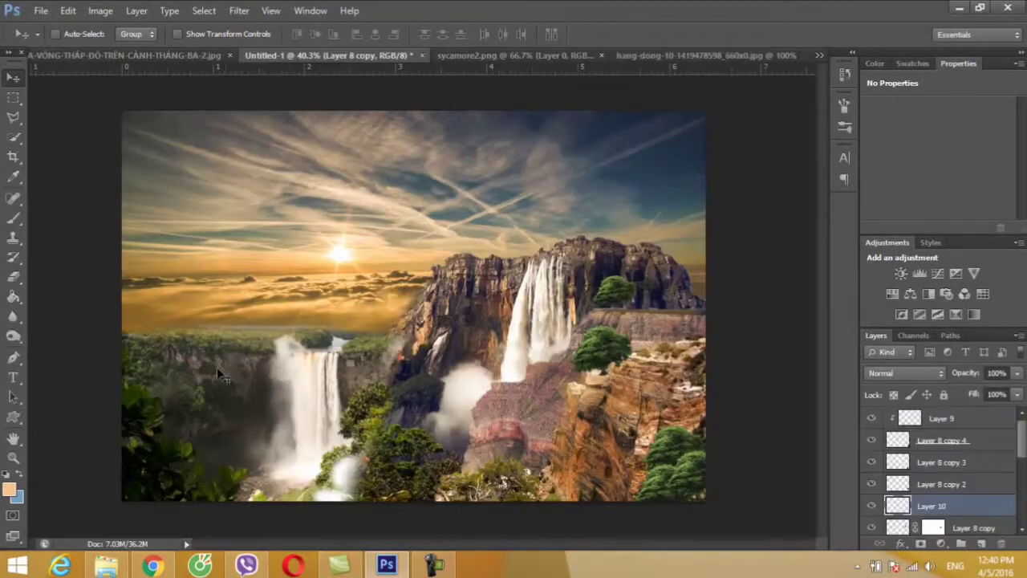
pyautogui.hotkey('ctrl', 't')
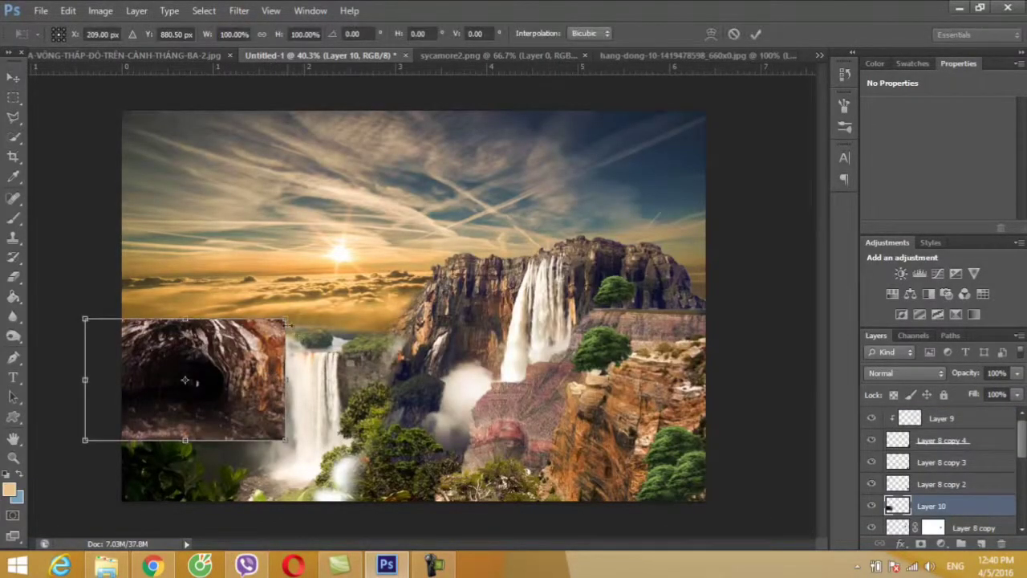
pyautogui.moveTo(288, 321); pyautogui.dragTo(198, 374)
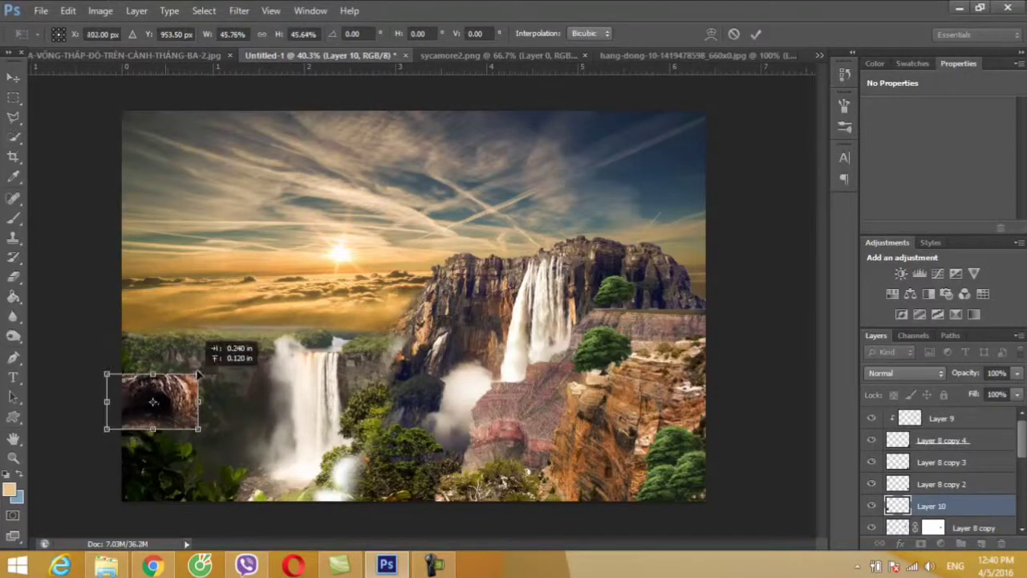
pyautogui.moveTo(198, 374)
pyautogui.mouseDown()
pyautogui.moveTo(222, 343)
pyautogui.moveTo(182, 378)
pyautogui.moveTo(241, 362)
pyautogui.moveTo(229, 361)
pyautogui.mouseUp()
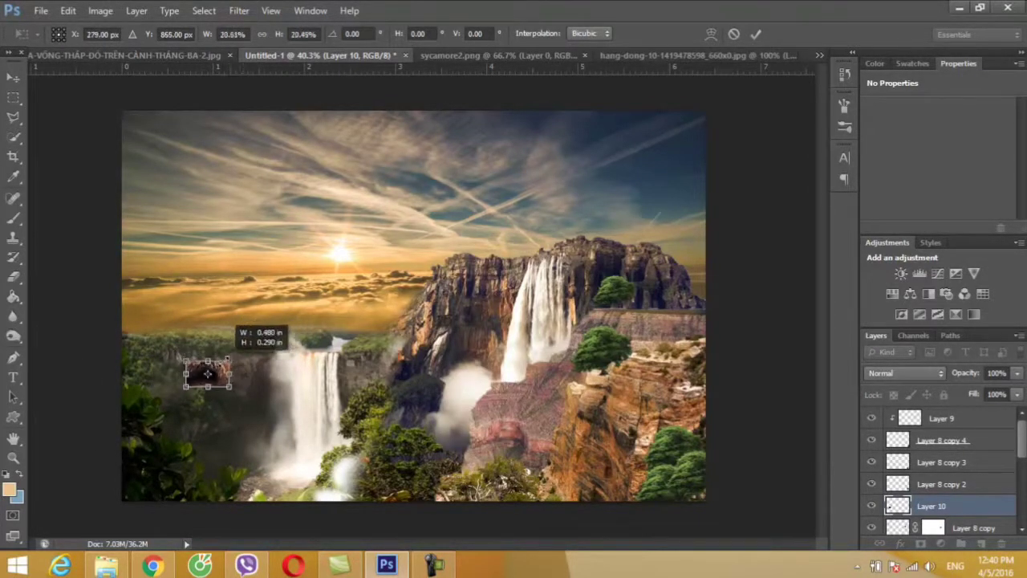
pyautogui.click(13, 77)
pyautogui.click(459, 224)
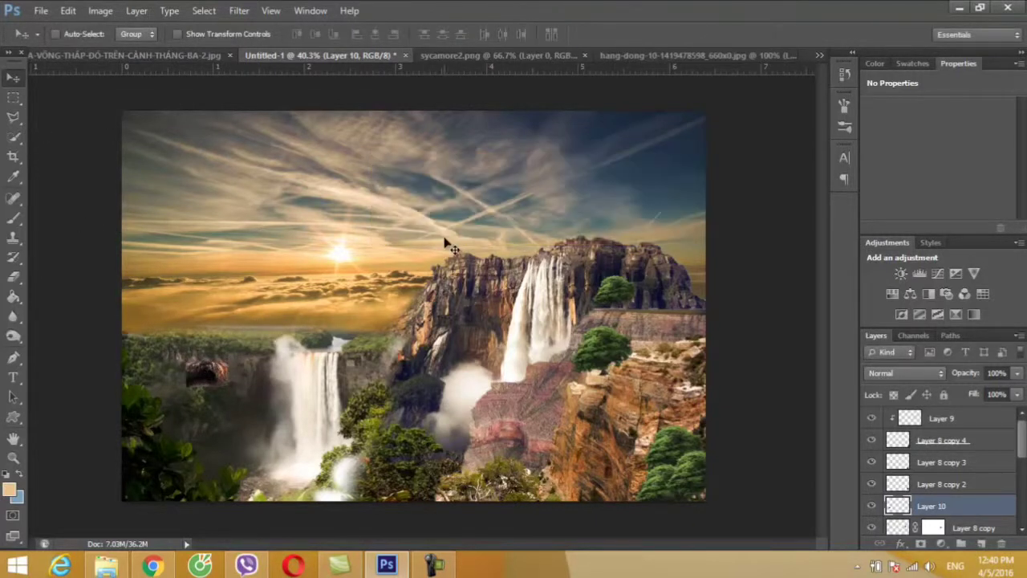
# Add a layer mask to Layer 10 and paint away the cave's edges
pyautogui.moveTo(934, 526); pyautogui.dragTo(933, 506)
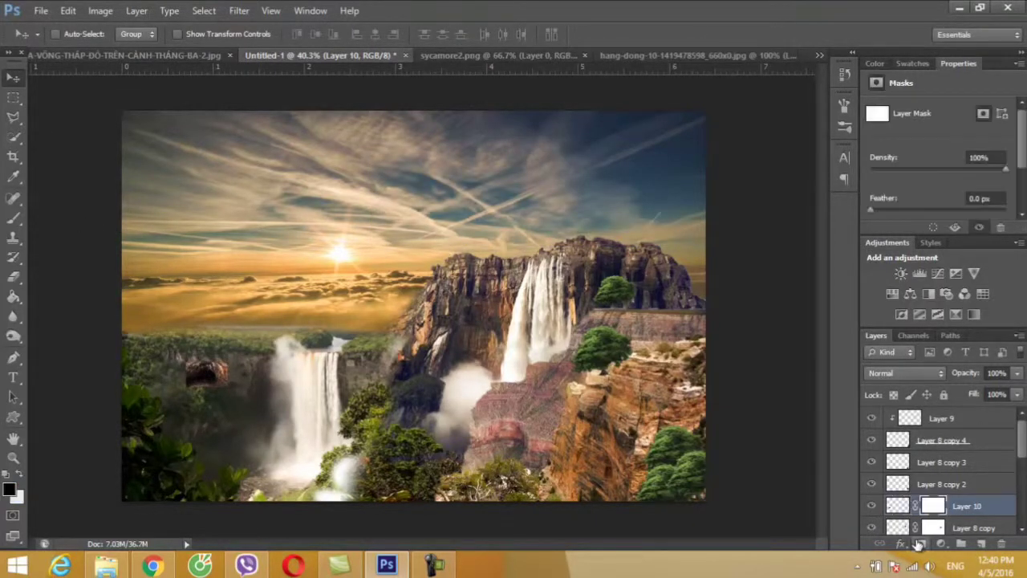
pyautogui.press('b')
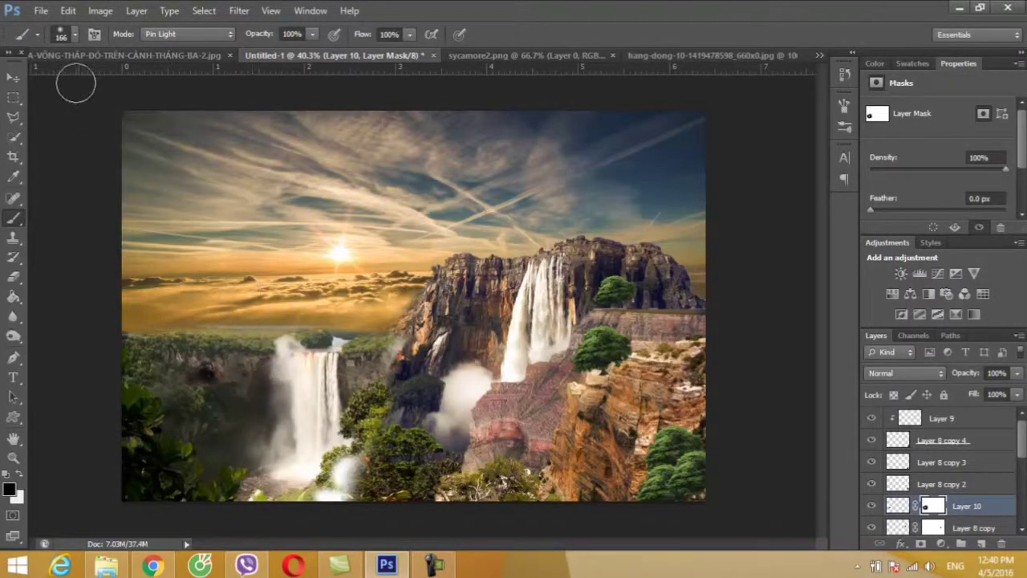
pyautogui.click(15, 78)
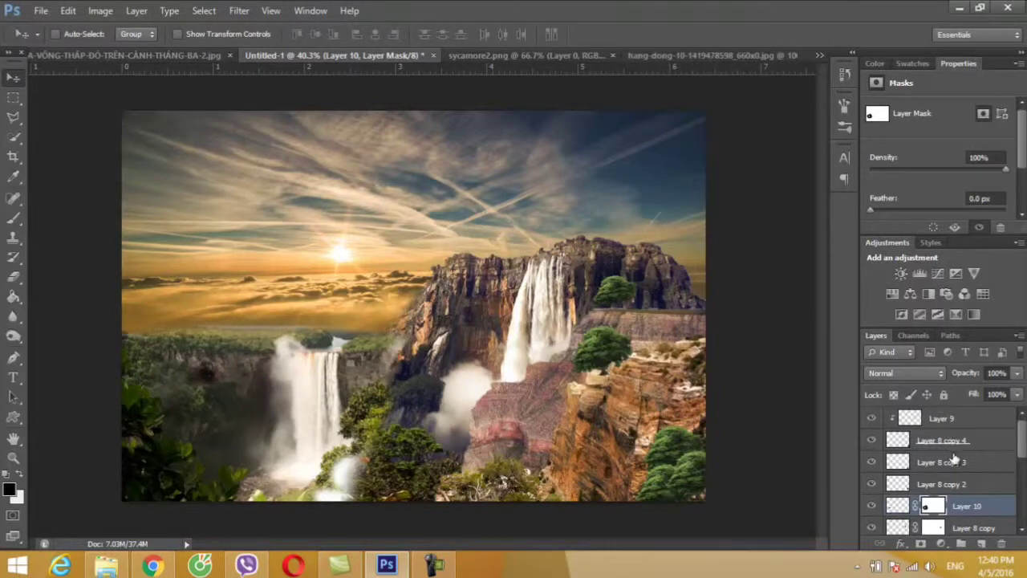
# With Layer 9 selected, open hang_8.jpg in Camera Raw
pyautogui.click(951, 420)
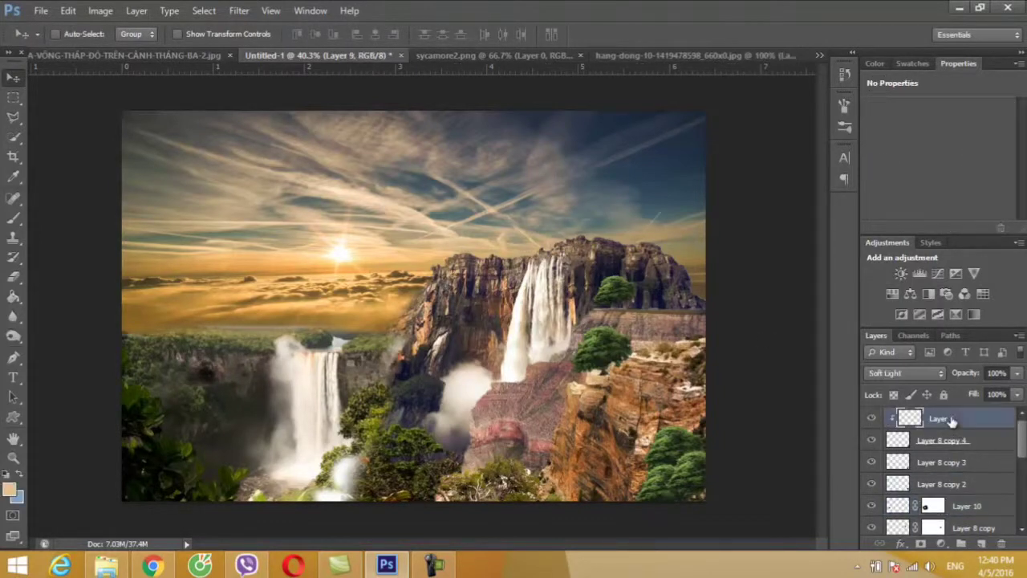
pyautogui.click(37, 11)
pyautogui.click(56, 40)
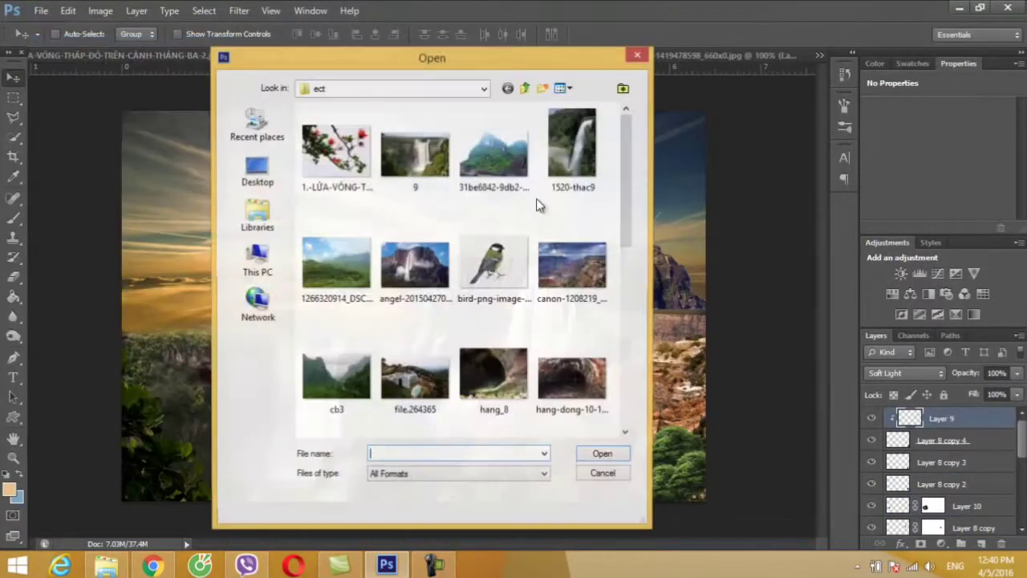
pyautogui.moveTo(624, 190); pyautogui.dragTo(624, 222)
pyautogui.click(494, 288)
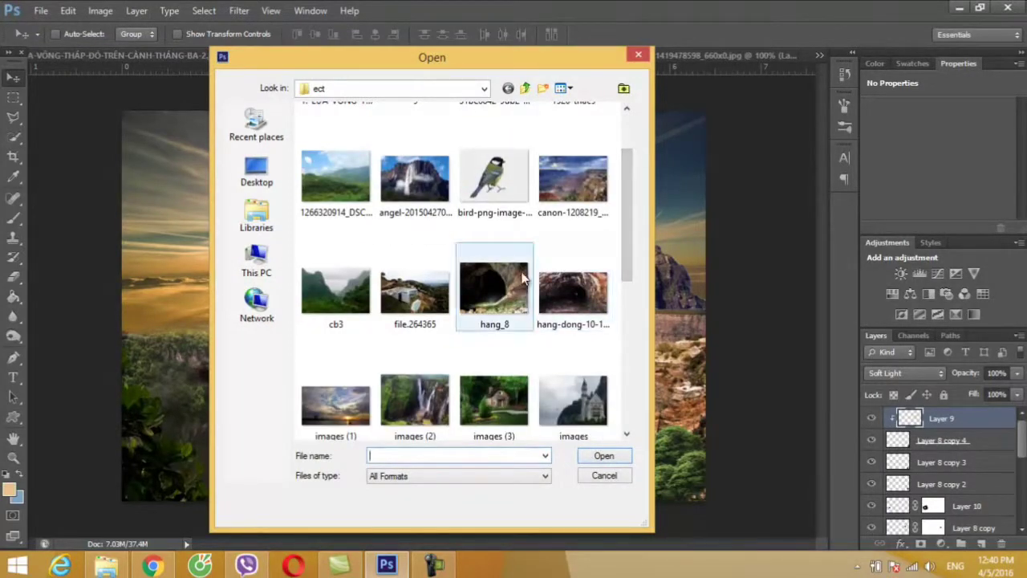
pyautogui.doubleClick(498, 287)
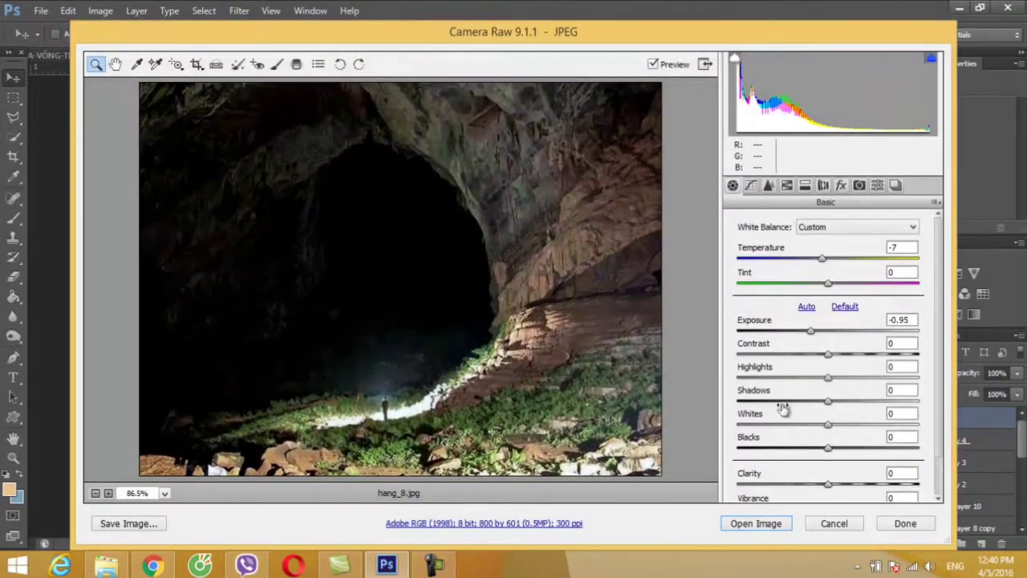
# Open hang_8 with Contrast lowered to -20 and its background unlocked as Layer 0
pyautogui.moveTo(834, 358); pyautogui.dragTo(804, 357)
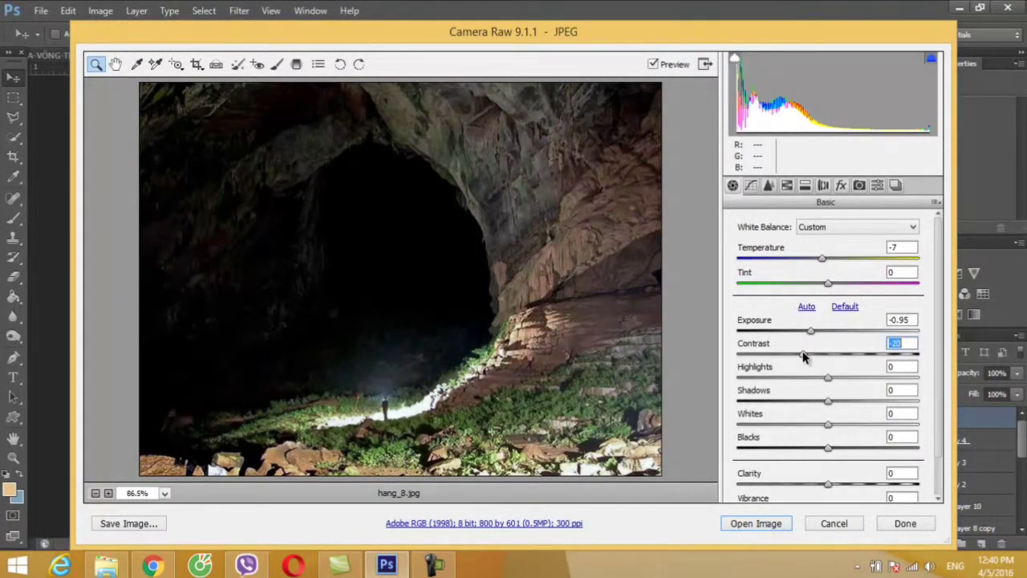
pyautogui.click(768, 522)
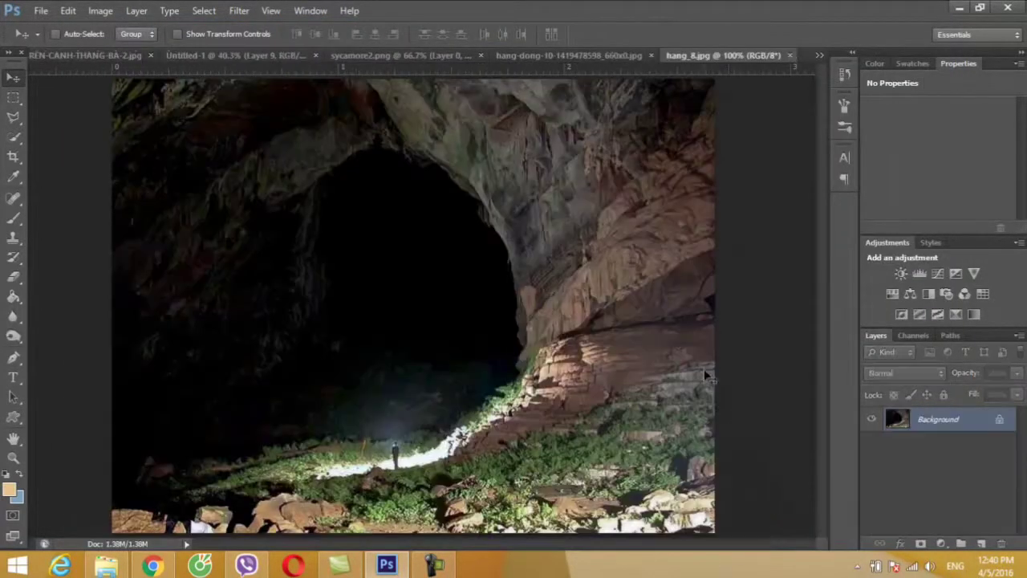
pyautogui.doubleClick(943, 413)
pyautogui.click(646, 179)
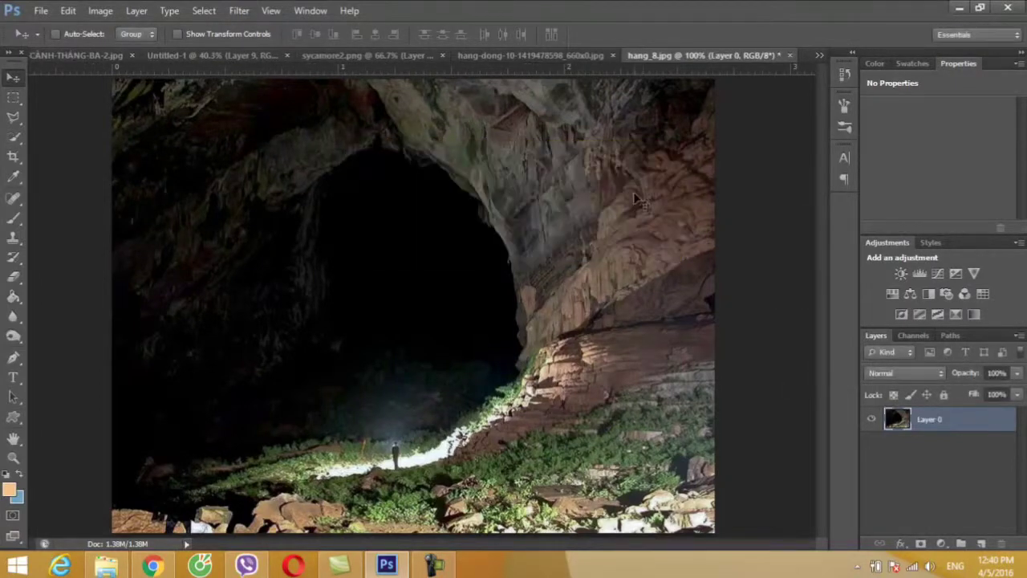
pyautogui.moveTo(495, 248)
pyautogui.mouseDown()
pyautogui.moveTo(169, 61)
pyautogui.moveTo(303, 128)
pyautogui.mouseUp()
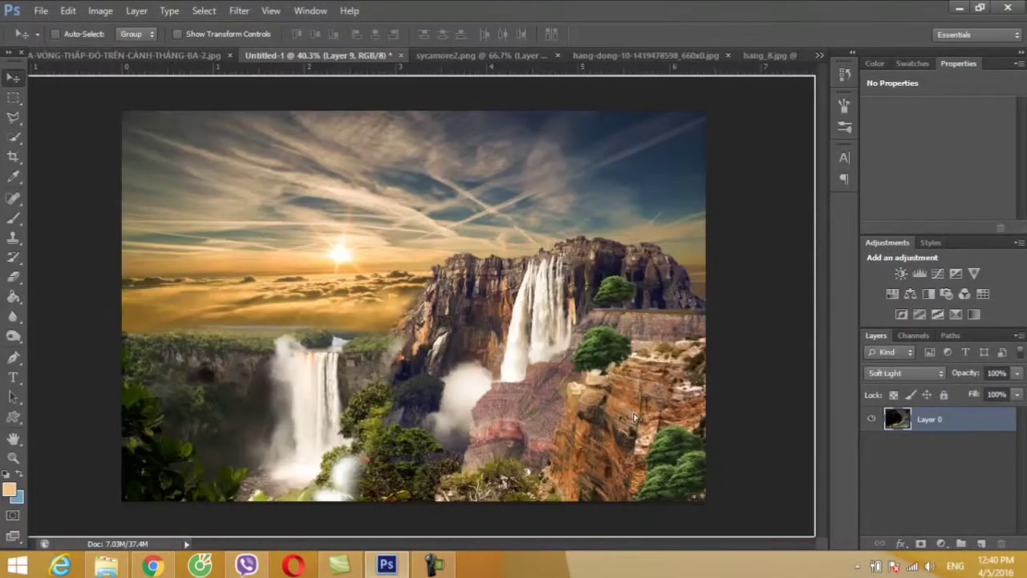
# Drop the hang_8 cave in as Layer 11 and release its clipping mask
pyautogui.moveTo(634, 417); pyautogui.dragTo(648, 416)
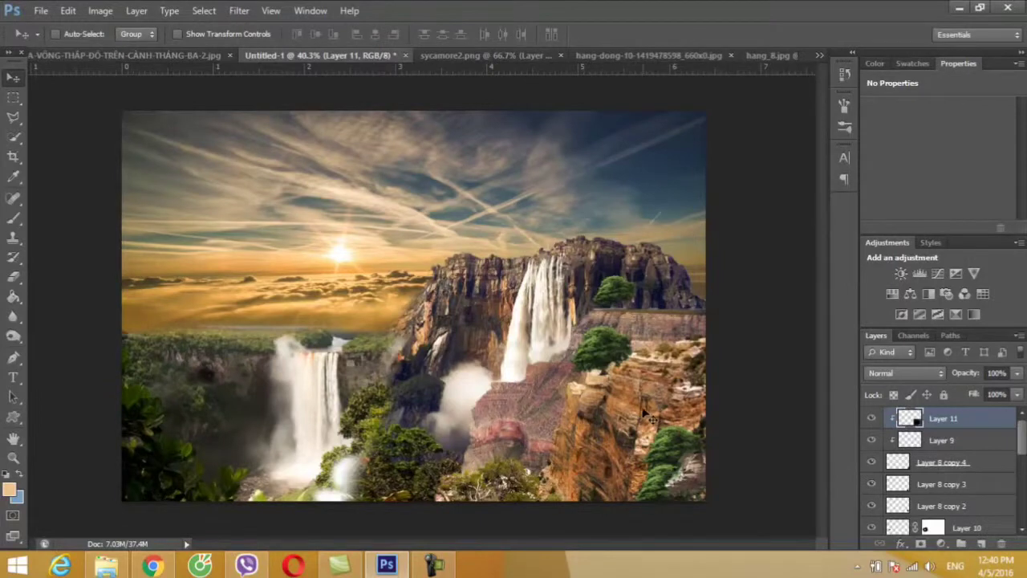
pyautogui.rightClick(974, 421)
pyautogui.click(850, 214)
pyautogui.moveTo(647, 427); pyautogui.dragTo(634, 412)
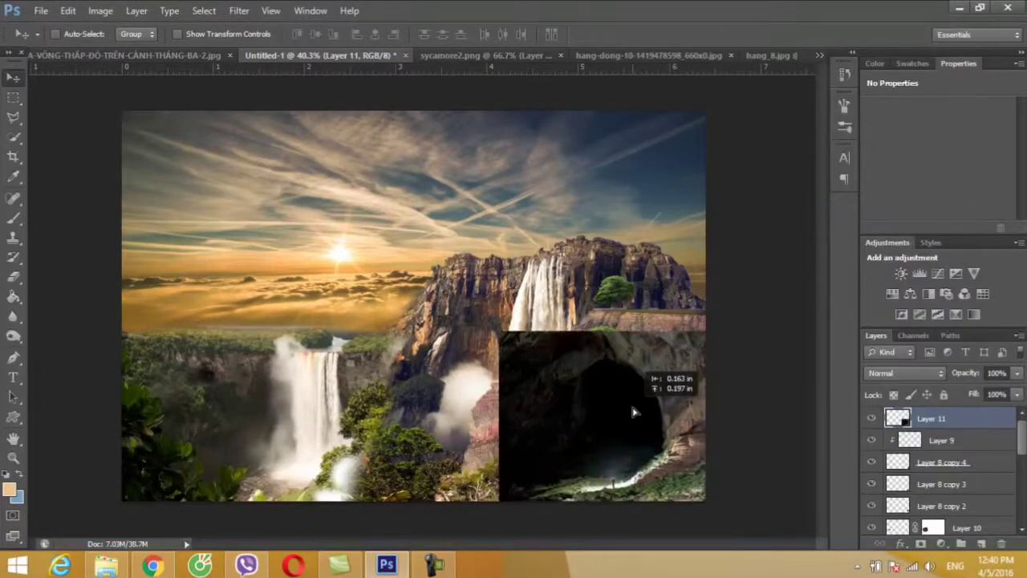
# Scale the cave to about 26% and place it on the right cliff below the tree
pyautogui.hotkey('ctrl', 't')
pyautogui.moveTo(498, 330); pyautogui.dragTo(628, 429)
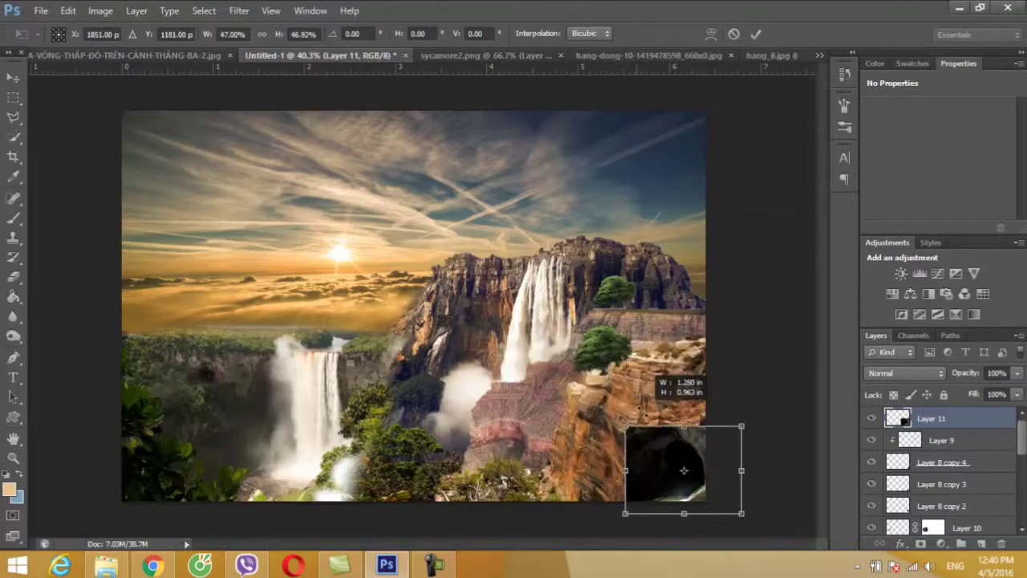
pyautogui.moveTo(705, 453)
pyautogui.mouseDown()
pyautogui.moveTo(646, 376)
pyautogui.moveTo(631, 378)
pyautogui.mouseUp()
pyautogui.moveTo(622, 415); pyautogui.dragTo(653, 393)
pyautogui.click(13, 81)
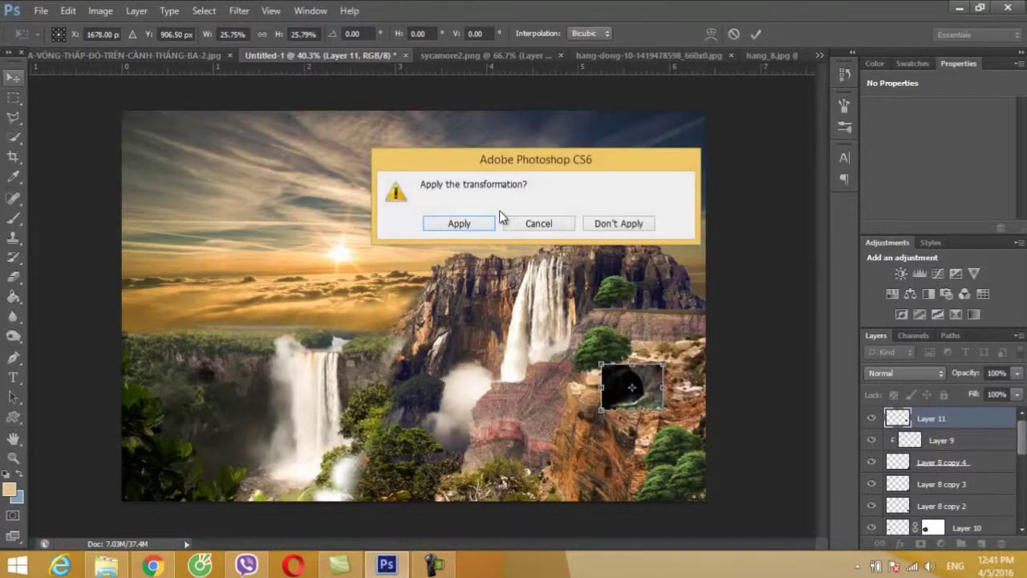
pyautogui.click(479, 223)
# Add a layer mask and brush the cave's hard edges softly into the cliff
pyautogui.click(913, 544)
pyautogui.press('b')
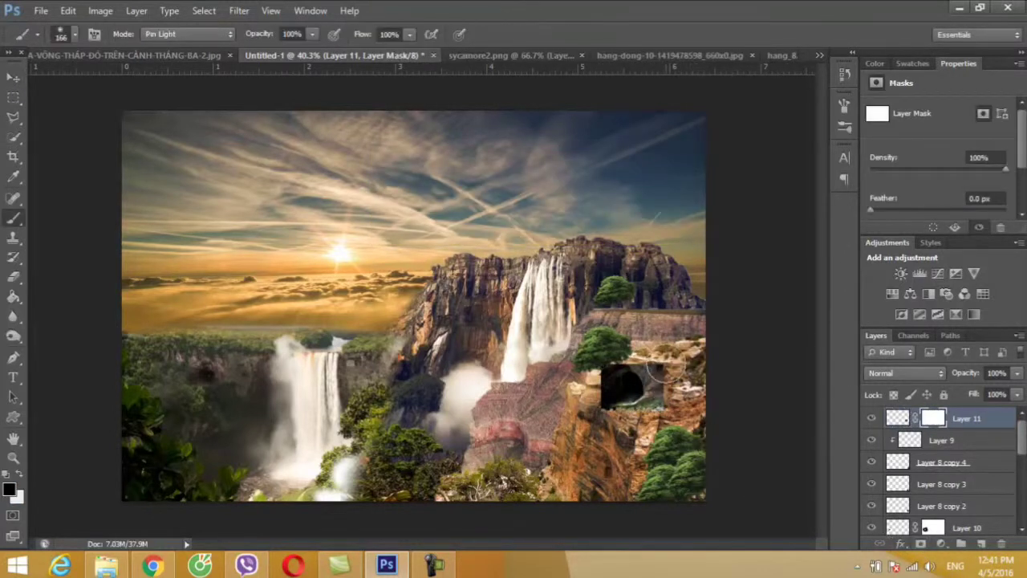
pyautogui.moveTo(601, 343); pyautogui.dragTo(594, 347)
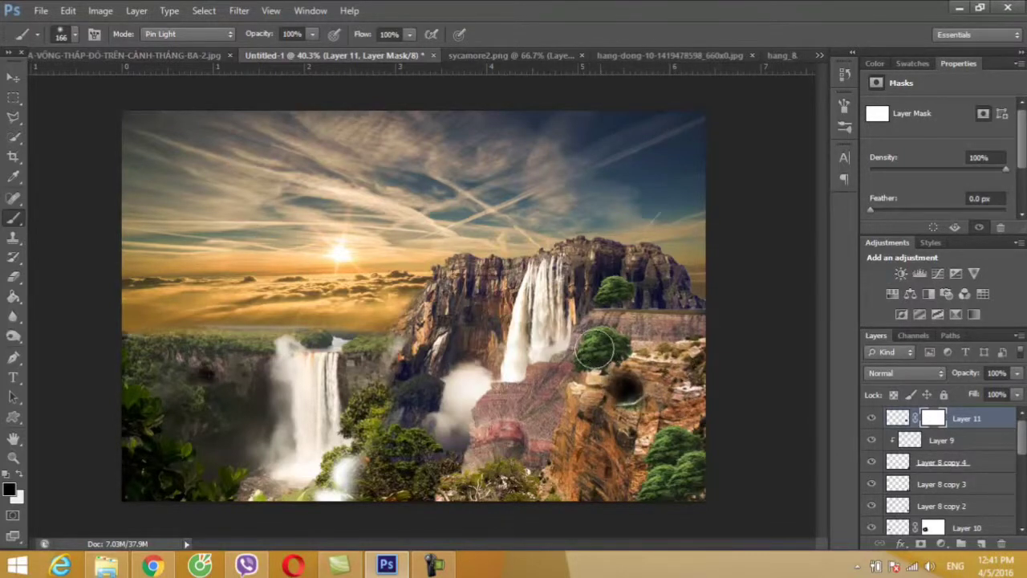
pyautogui.click(13, 78)
# Open 1520-thac9.jpg with Camera Raw Temperature warmed to +15
pyautogui.click(41, 10)
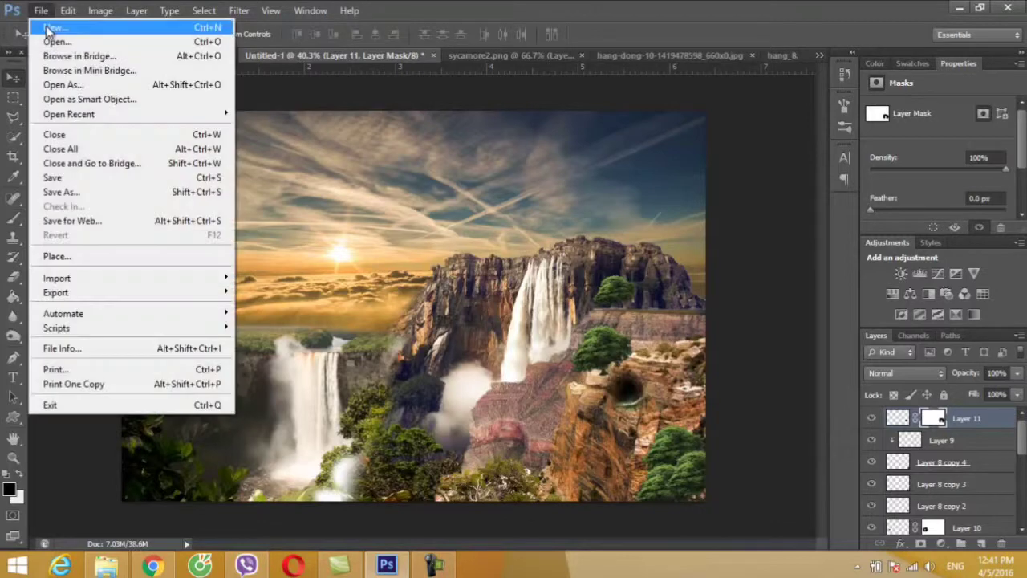
pyautogui.click(36, 38)
pyautogui.click(580, 131)
pyautogui.doubleClick(581, 131)
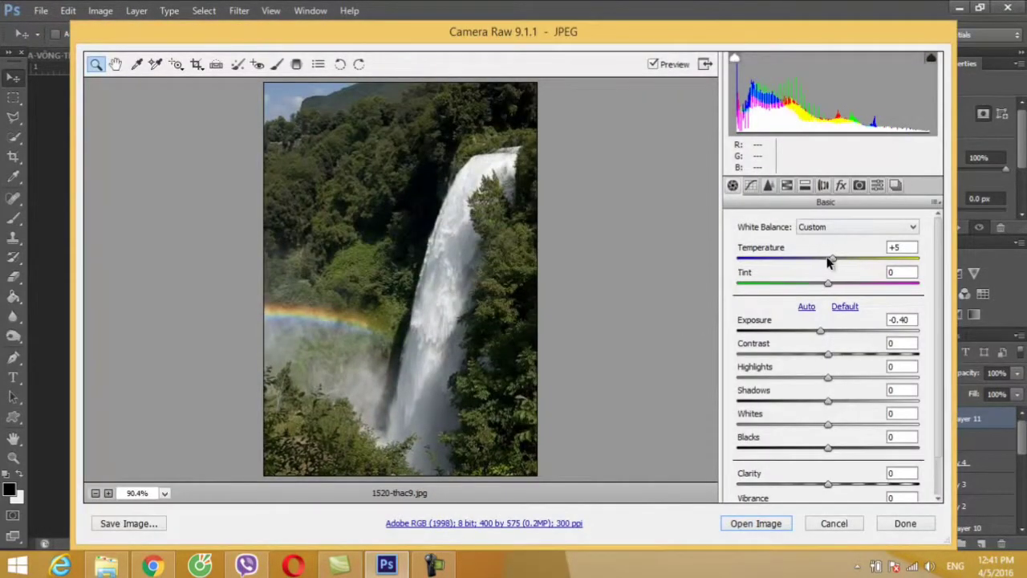
pyautogui.moveTo(830, 262); pyautogui.dragTo(844, 265)
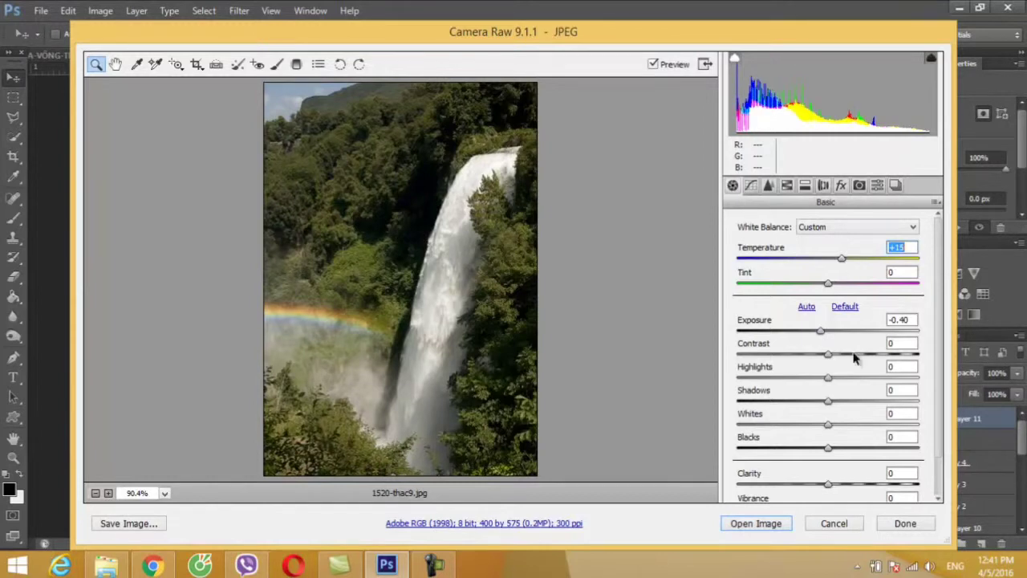
pyautogui.click(777, 526)
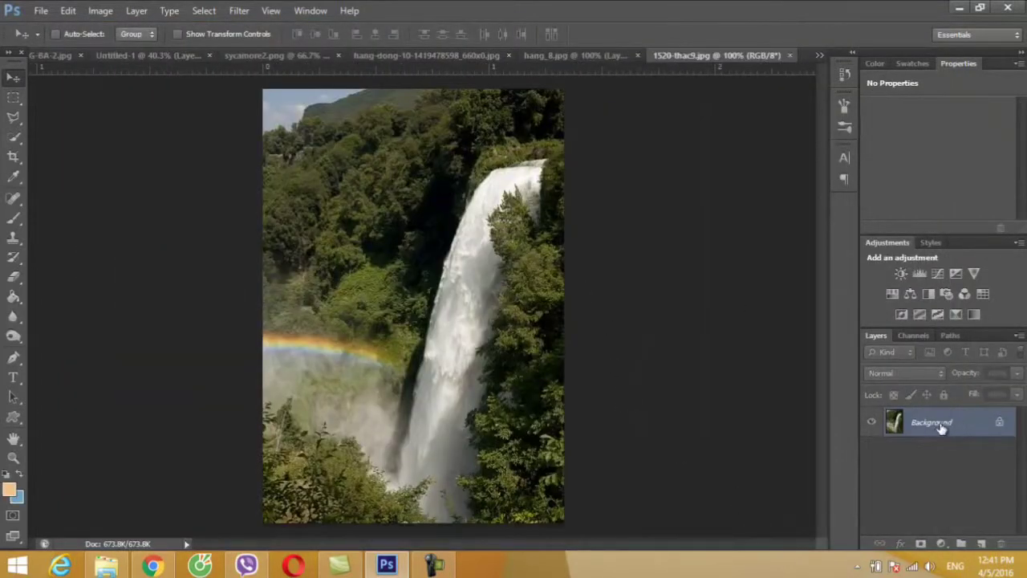
# Unlock the waterfall's background and drop it into Untitled-1 as Layer 12 with a mask
pyautogui.doubleClick(931, 422)
pyautogui.click(678, 177)
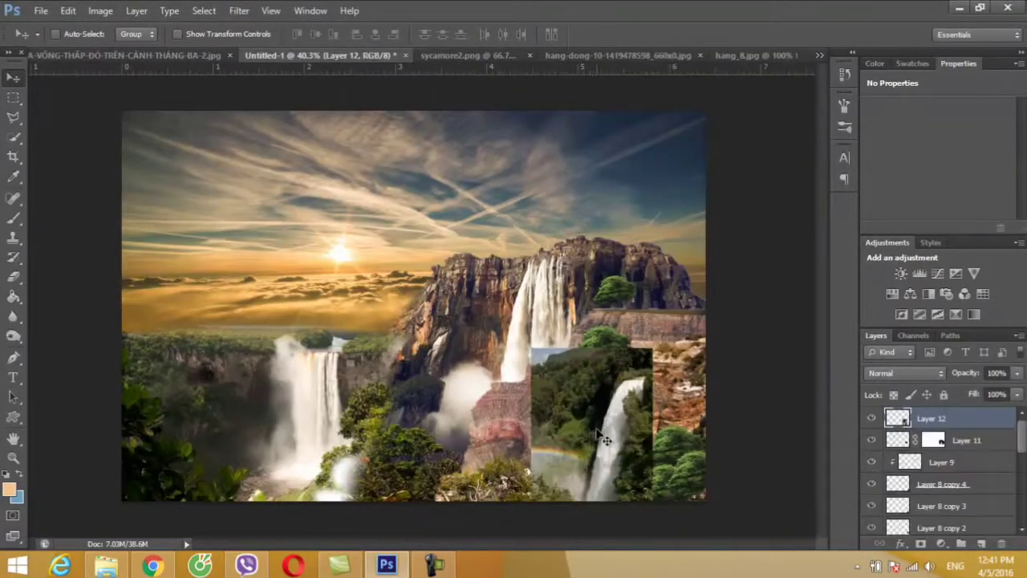
pyautogui.moveTo(99, 60)
pyautogui.mouseDown()
pyautogui.moveTo(583, 432)
pyautogui.moveTo(578, 453)
pyautogui.mouseUp()
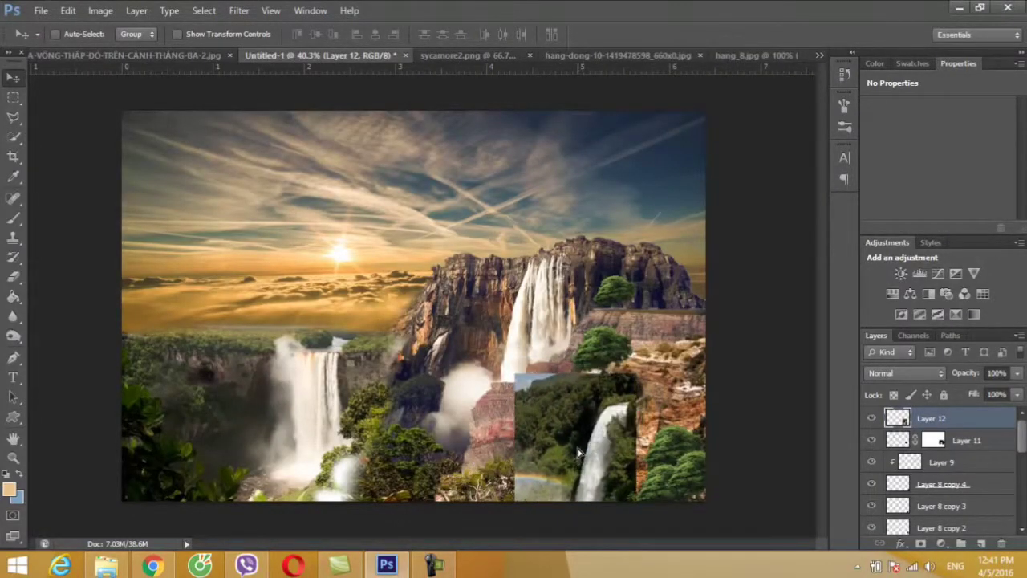
pyautogui.click(918, 546)
# Paint Layer 12's mask black at 10% flow so only the falling water shows
pyautogui.press('b')
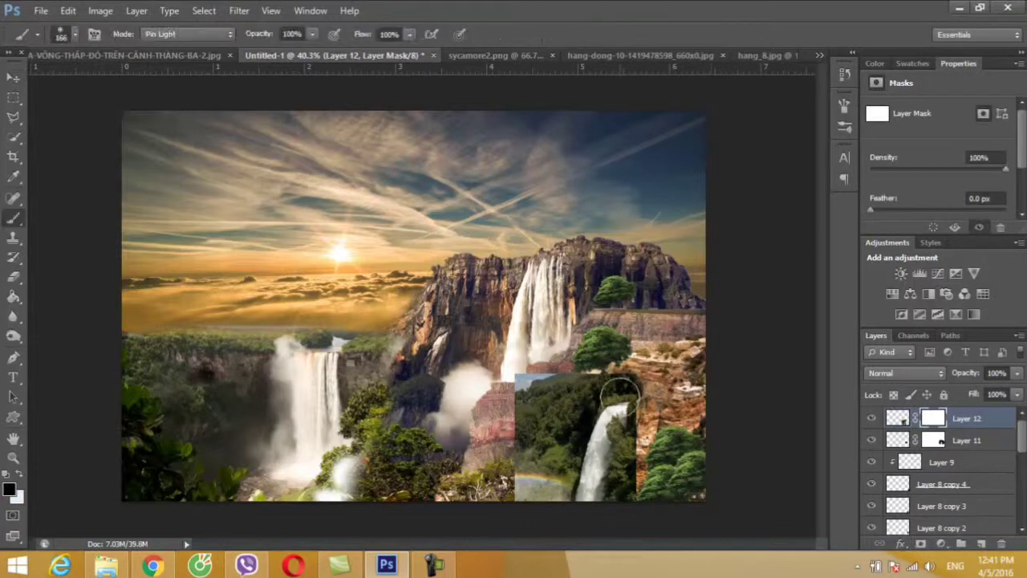
pyautogui.moveTo(610, 377)
pyautogui.mouseDown()
pyautogui.moveTo(514, 405)
pyautogui.moveTo(602, 365)
pyautogui.moveTo(581, 377)
pyautogui.moveTo(554, 437)
pyautogui.moveTo(591, 380)
pyautogui.moveTo(655, 377)
pyautogui.mouseUp()
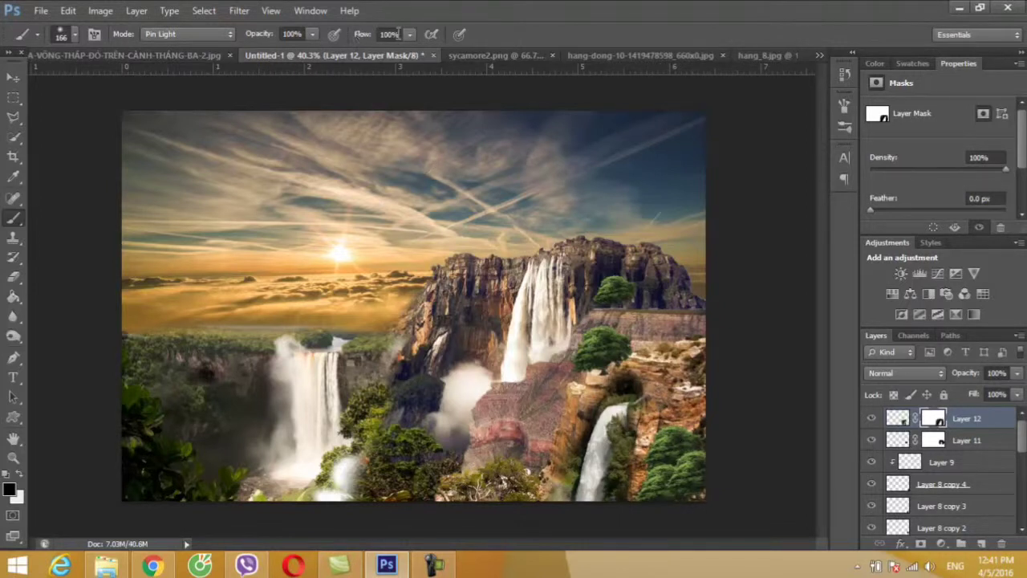
pyautogui.write('10')
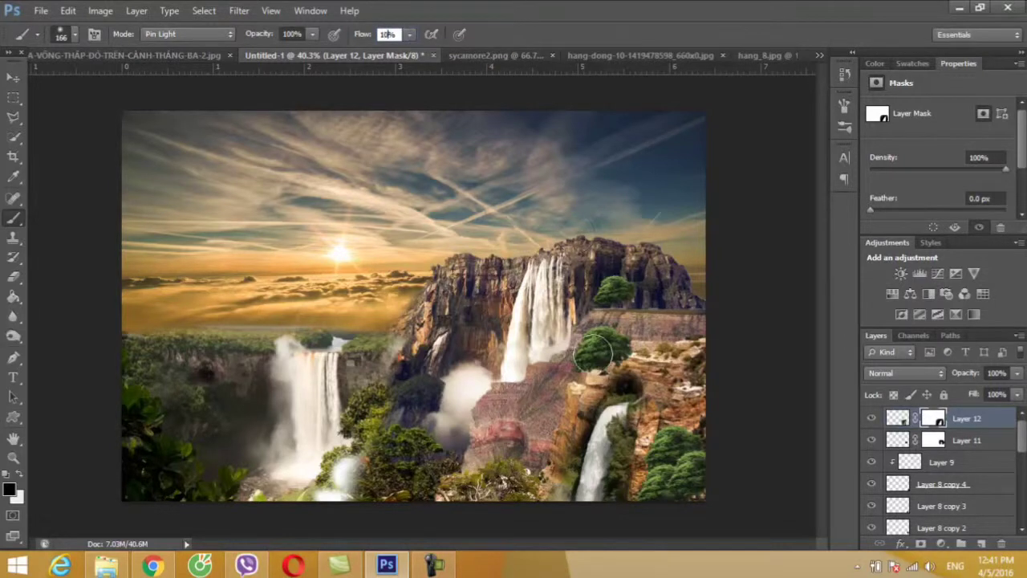
pyautogui.press('Return')
pyautogui.moveTo(577, 423)
pyautogui.mouseDown()
pyautogui.moveTo(581, 451)
pyautogui.moveTo(560, 488)
pyautogui.mouseUp()
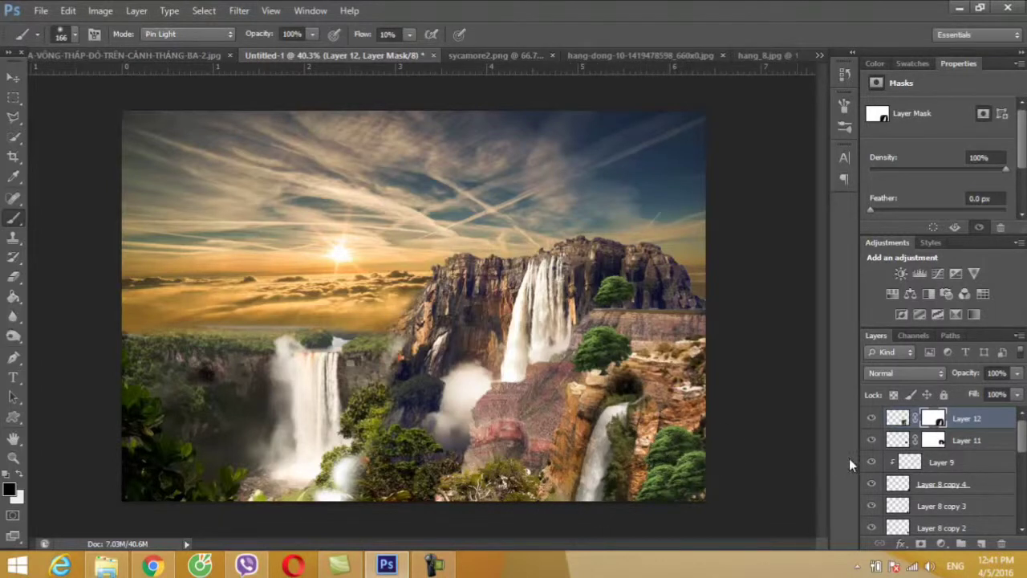
pyautogui.click(15, 83)
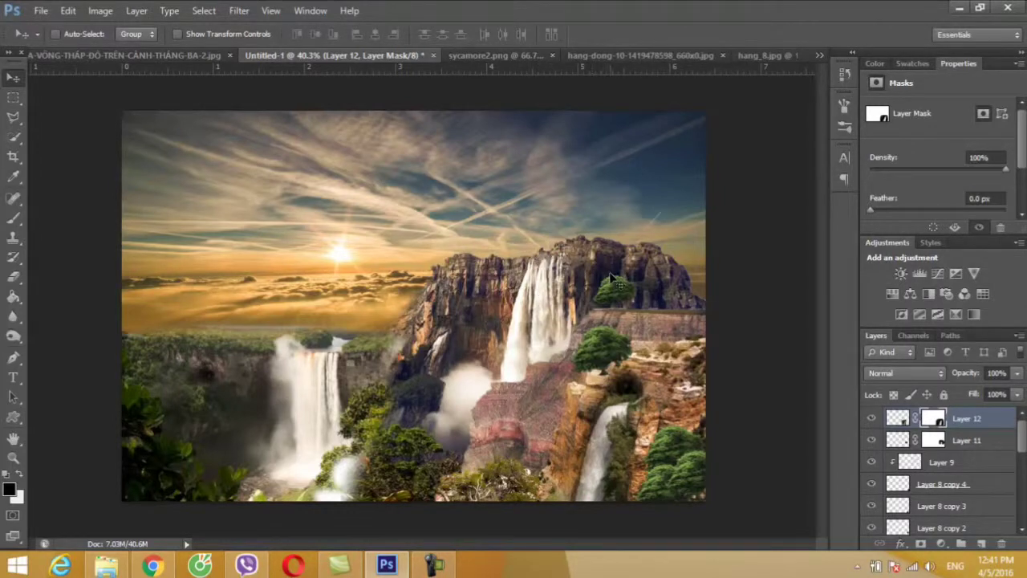
pyautogui.click(40, 12)
# Open the images.jpg castle photo at Temperature +41 with its background unlocked as Layer 0
pyautogui.click(44, 40)
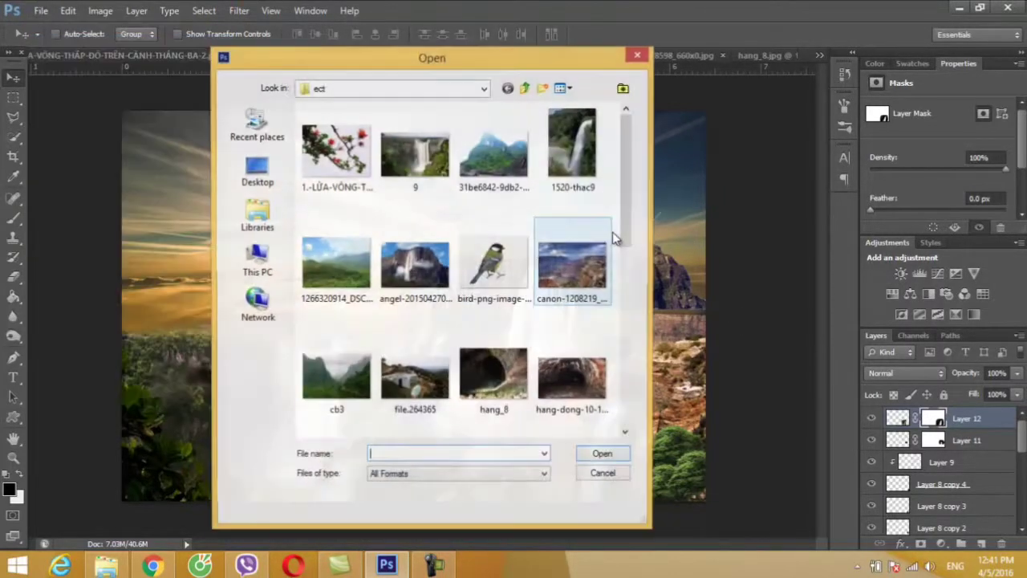
pyautogui.moveTo(630, 192); pyautogui.dragTo(622, 283)
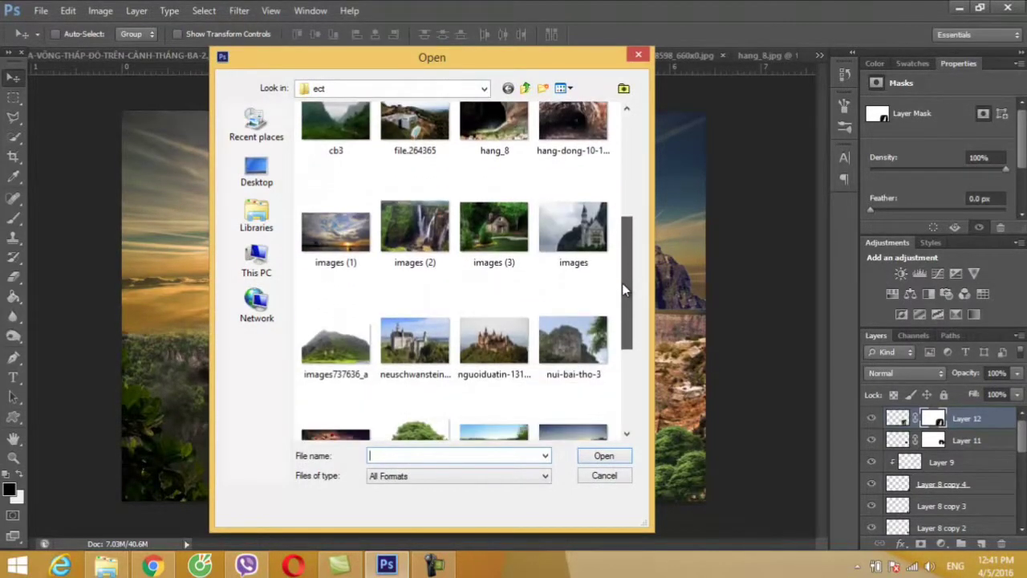
pyautogui.doubleClick(597, 231)
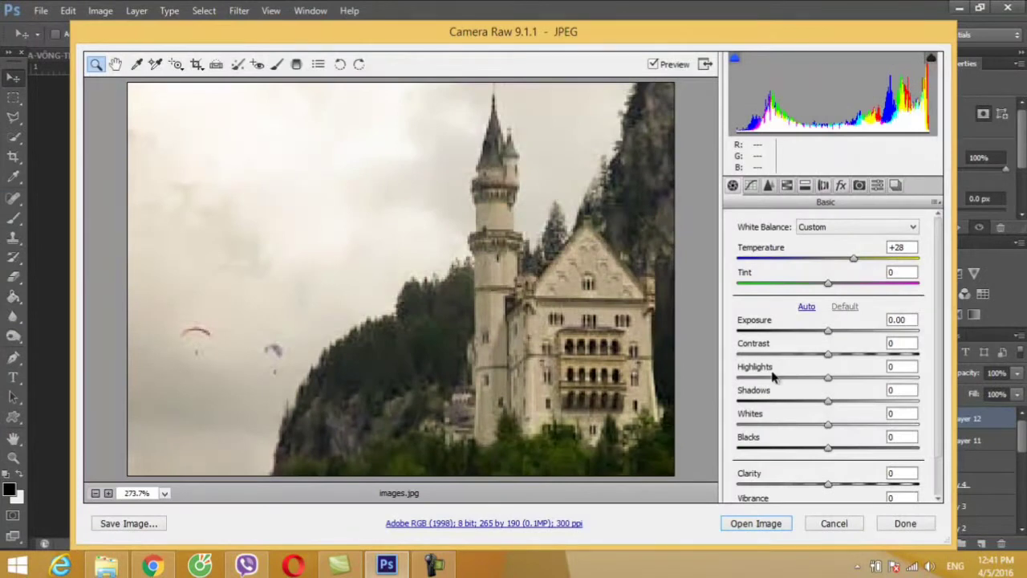
pyautogui.moveTo(857, 261); pyautogui.dragTo(867, 262)
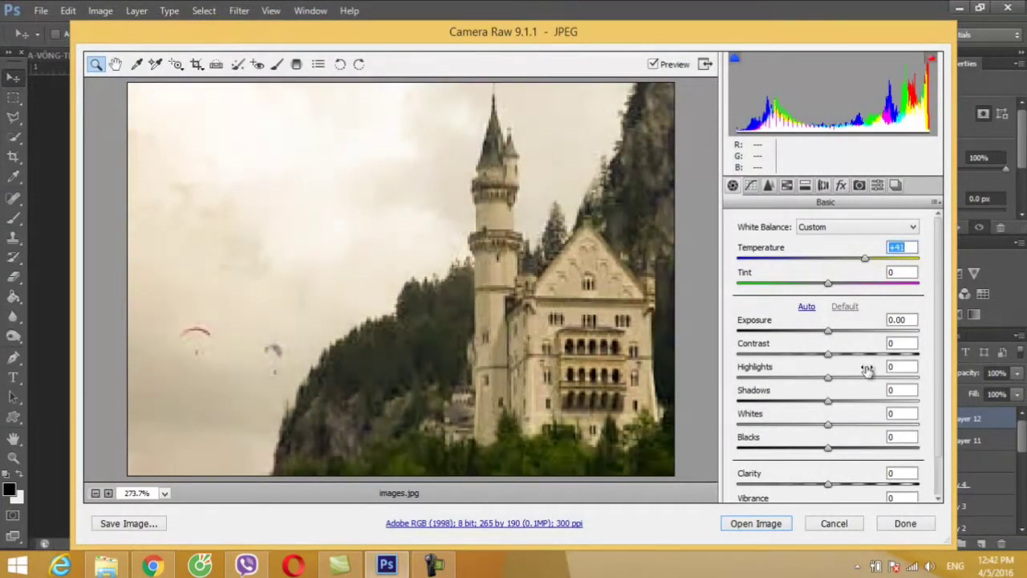
pyautogui.click(756, 524)
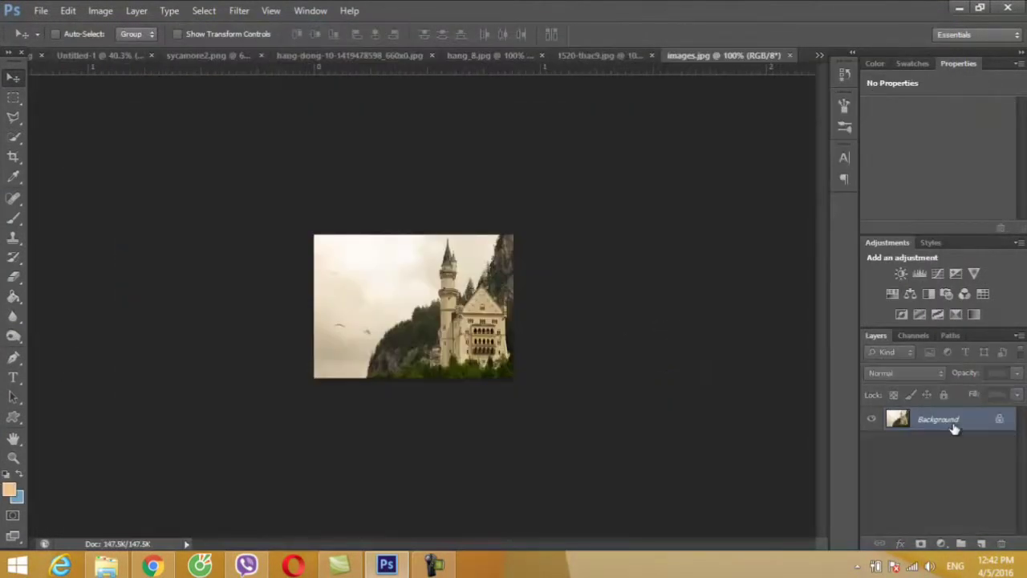
pyautogui.doubleClick(938, 419)
pyautogui.click(642, 184)
pyautogui.moveTo(366, 244); pyautogui.dragTo(83, 56)
# Drop the castle in as Layer 13 near the top-right and commit its transform
pyautogui.moveTo(272, 130)
pyautogui.mouseDown()
pyautogui.moveTo(674, 279)
pyautogui.moveTo(602, 243)
pyautogui.mouseUp()
pyautogui.hotkey('ctrl', 't')
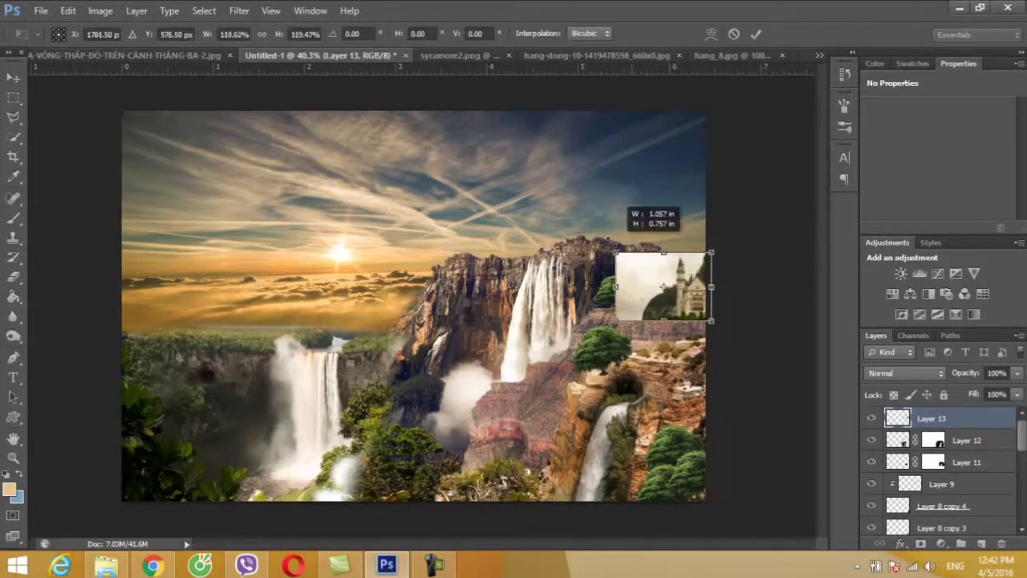
pyautogui.moveTo(687, 298); pyautogui.dragTo(686, 302)
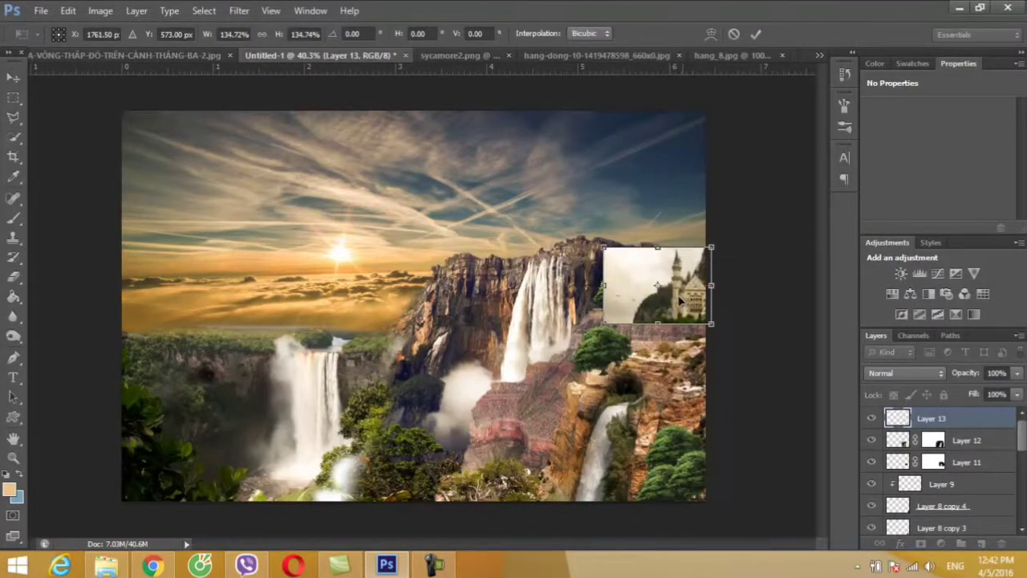
pyautogui.click(13, 77)
pyautogui.click(459, 224)
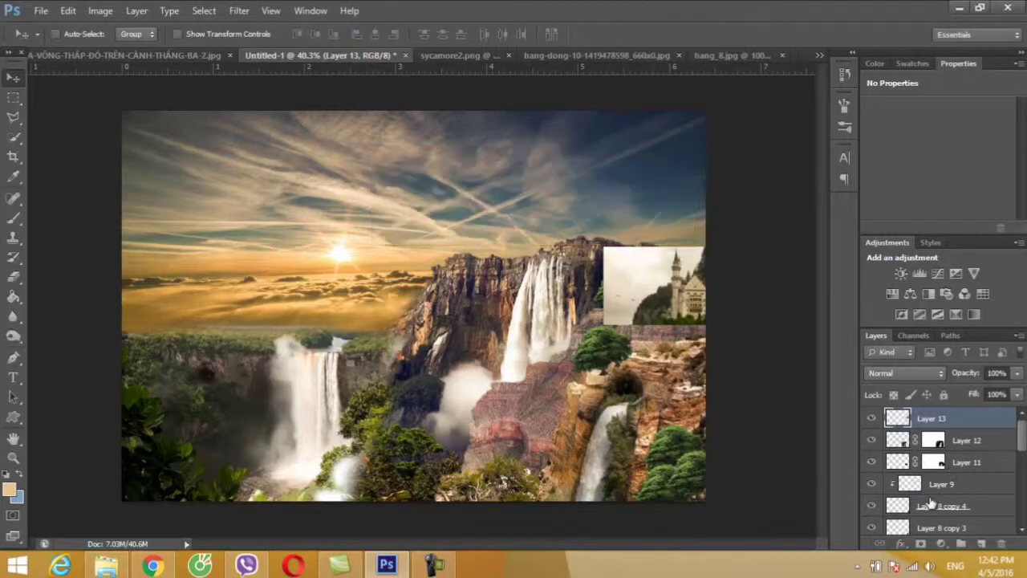
# Add a mask, then Quick Select the castle's pale sky and delete it from the layer pixels
pyautogui.click(920, 544)
pyautogui.press('b')
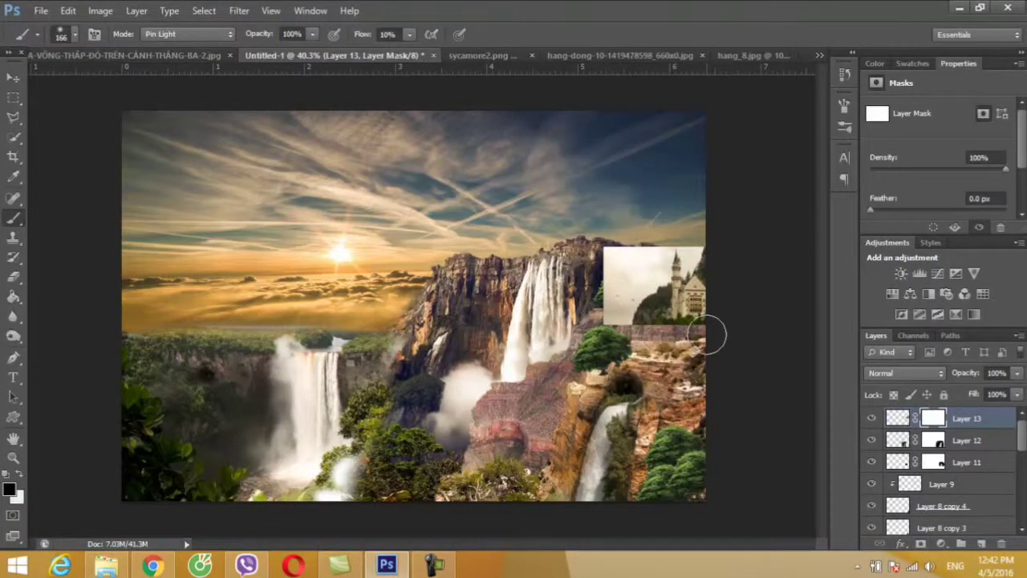
pyautogui.click(14, 136)
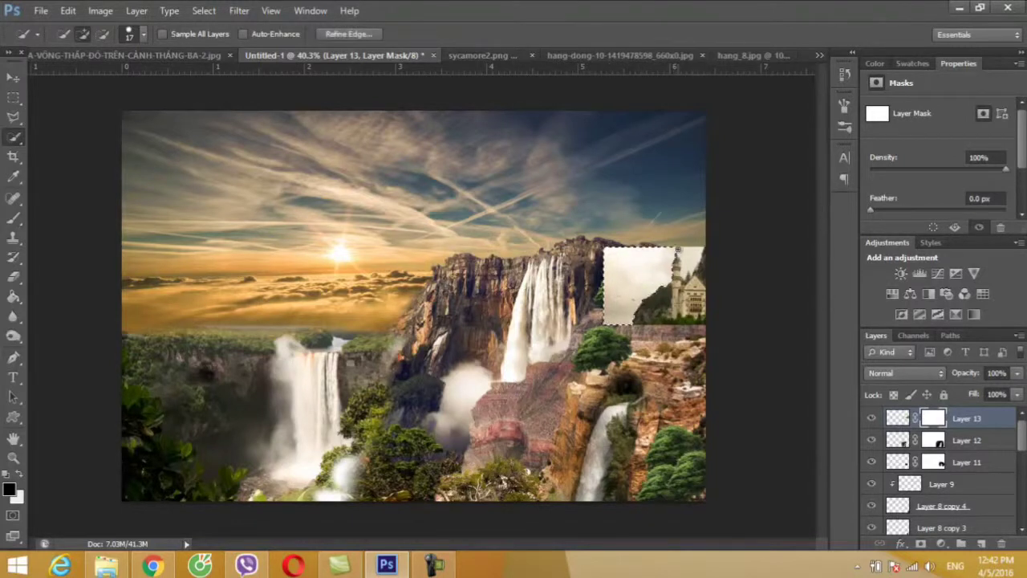
pyautogui.click(646, 278)
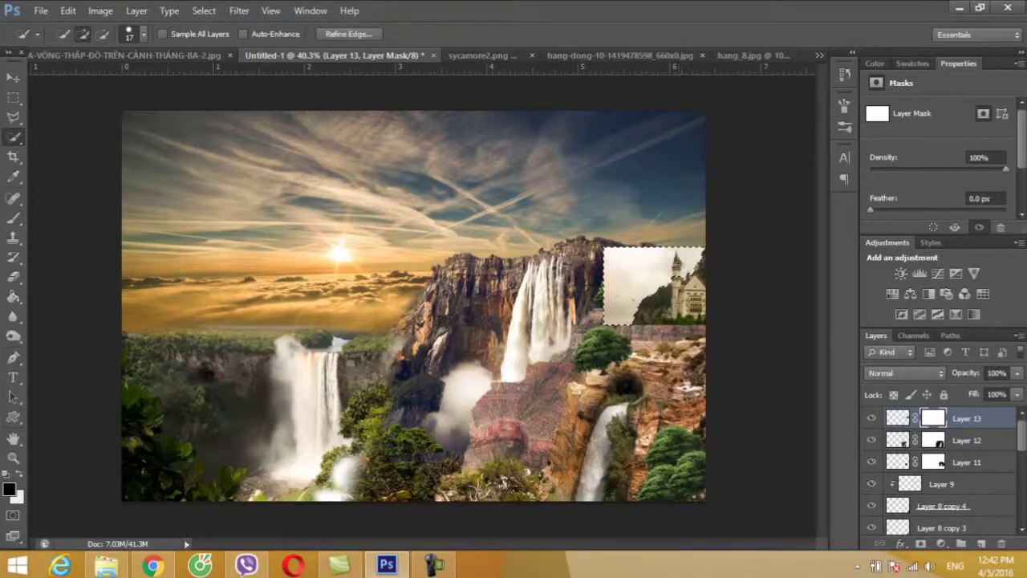
pyautogui.press('alt')
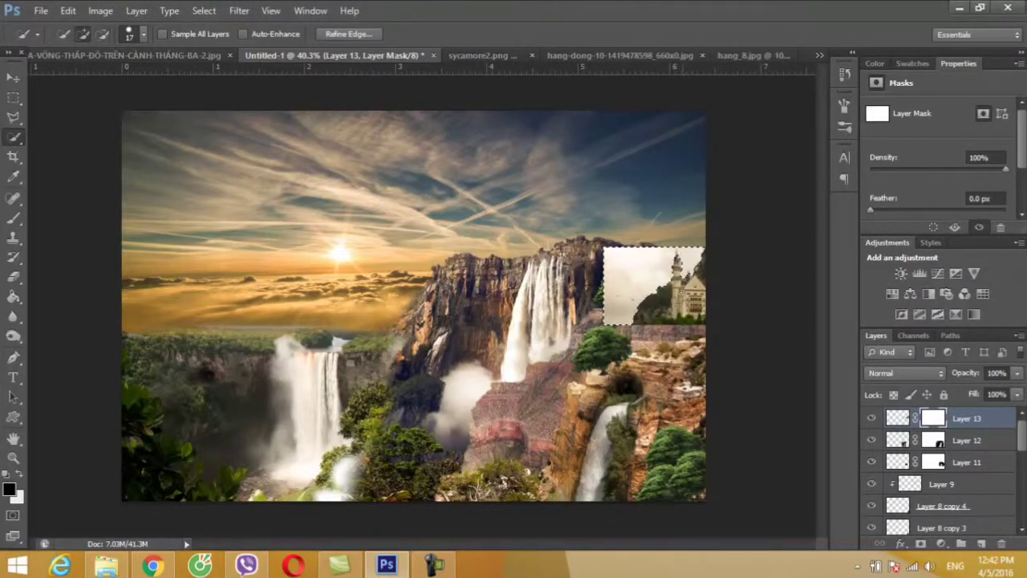
pyautogui.press('alt')
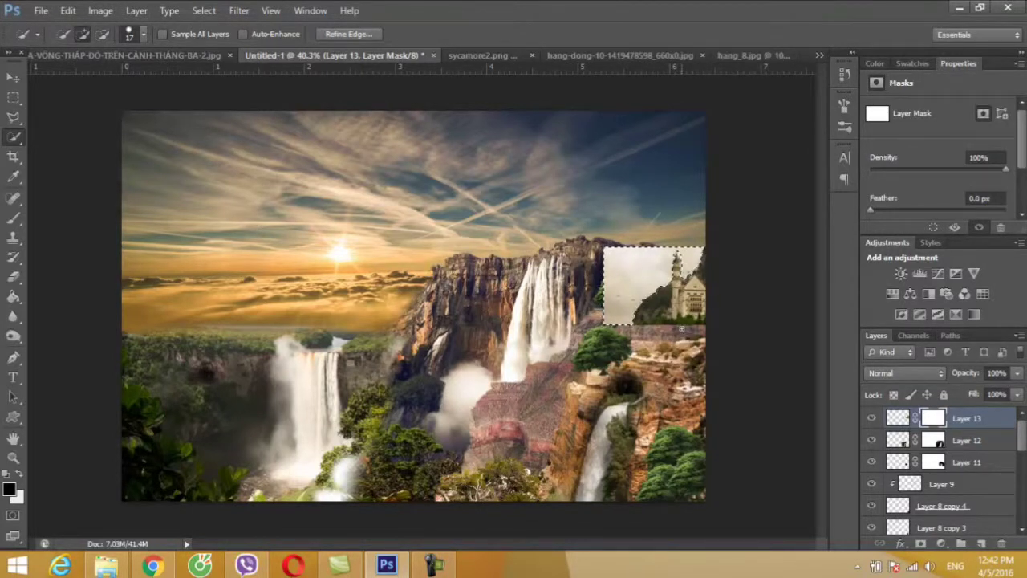
pyautogui.click(897, 416)
pyautogui.press('Delete')
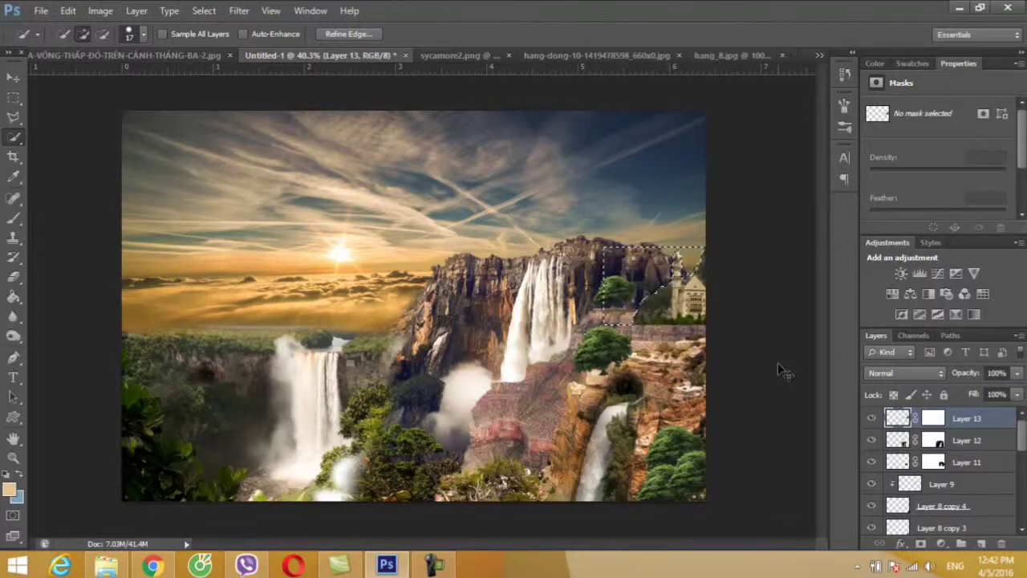
pyautogui.hotkey('ctrl', 'd')
# Set the foreground colour to black for painting the castle's mask
pyautogui.click(934, 418)
pyautogui.press('b')
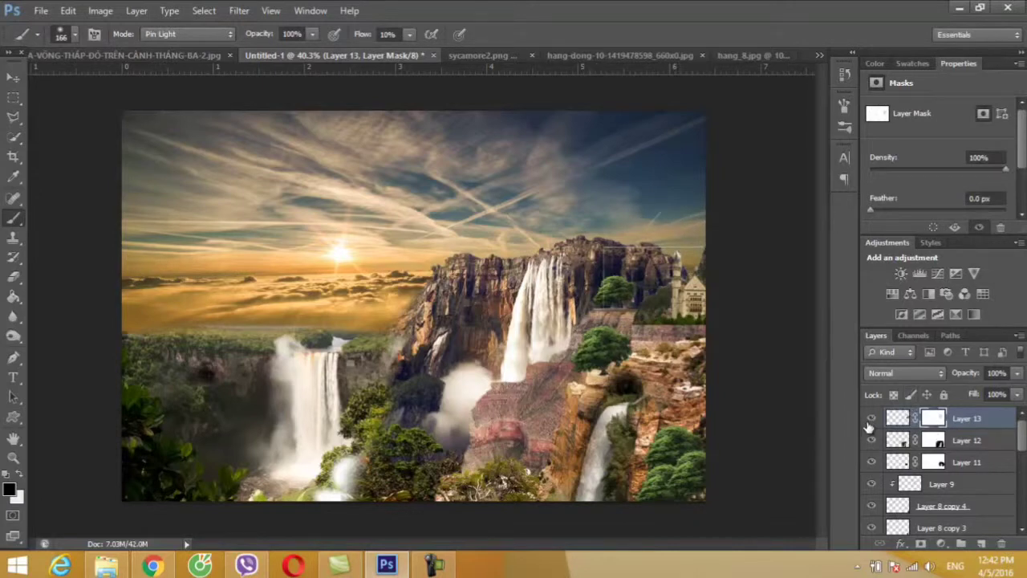
pyautogui.click(898, 417)
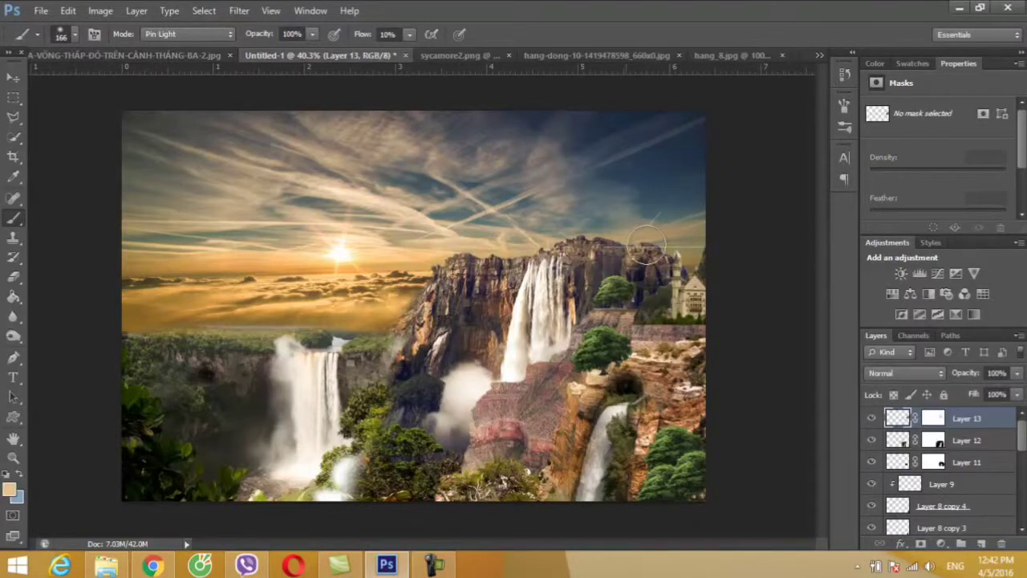
pyautogui.click(10, 489)
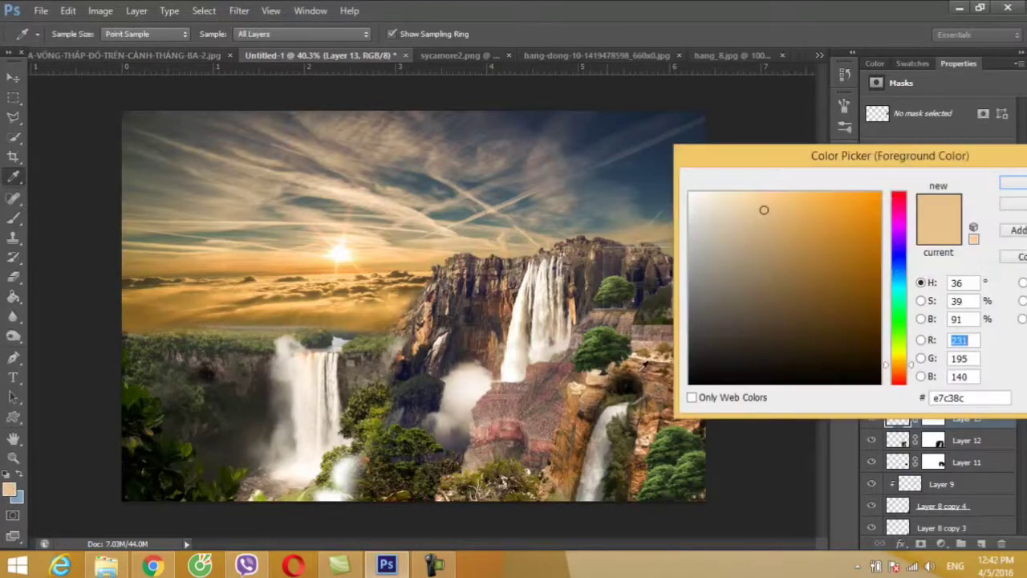
pyautogui.click(688, 385)
pyautogui.click(1013, 184)
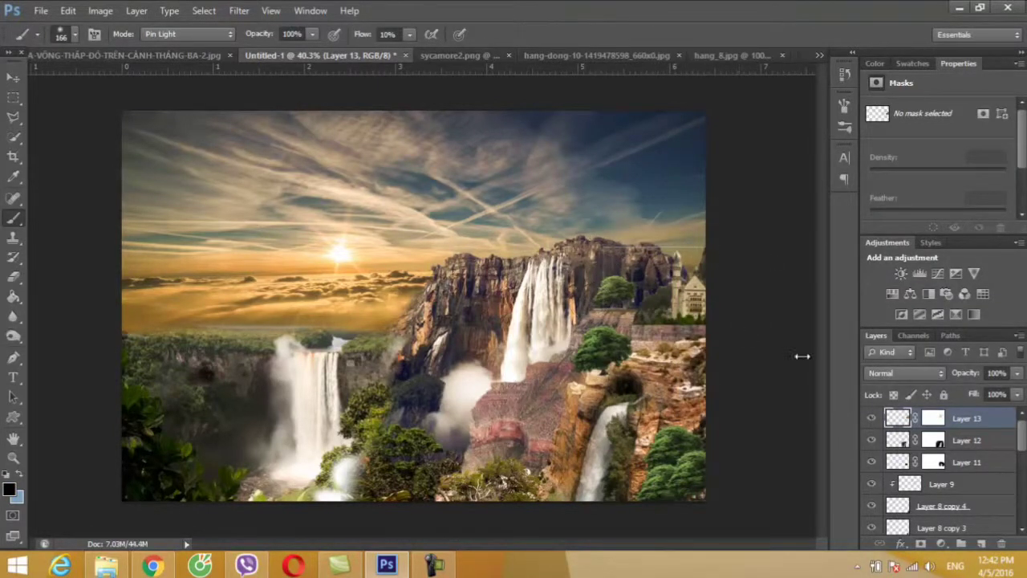
pyautogui.click(934, 418)
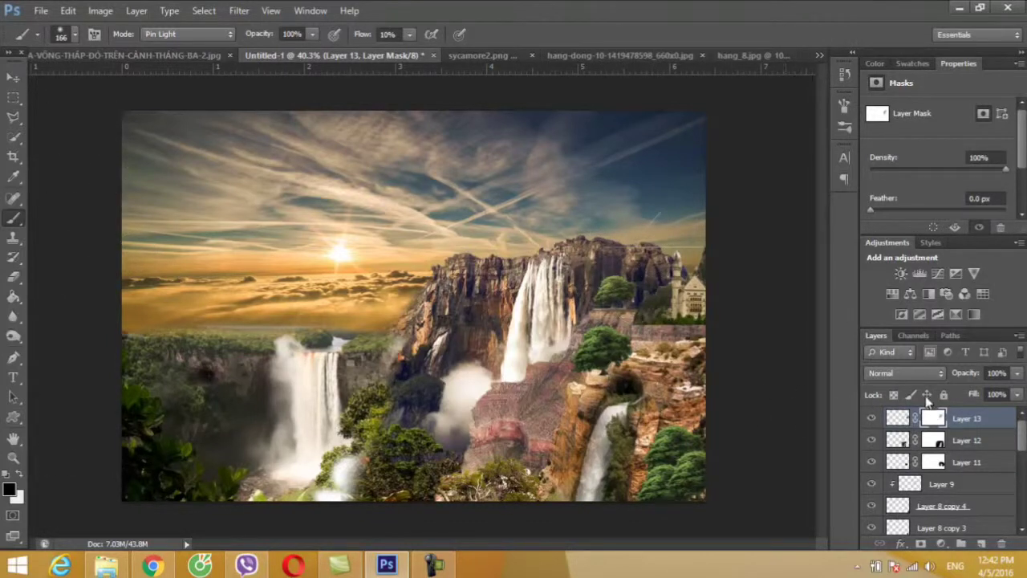
# Replace the castle's layer mask with a fresh white mask
pyautogui.click(873, 418)
pyautogui.click(873, 418)
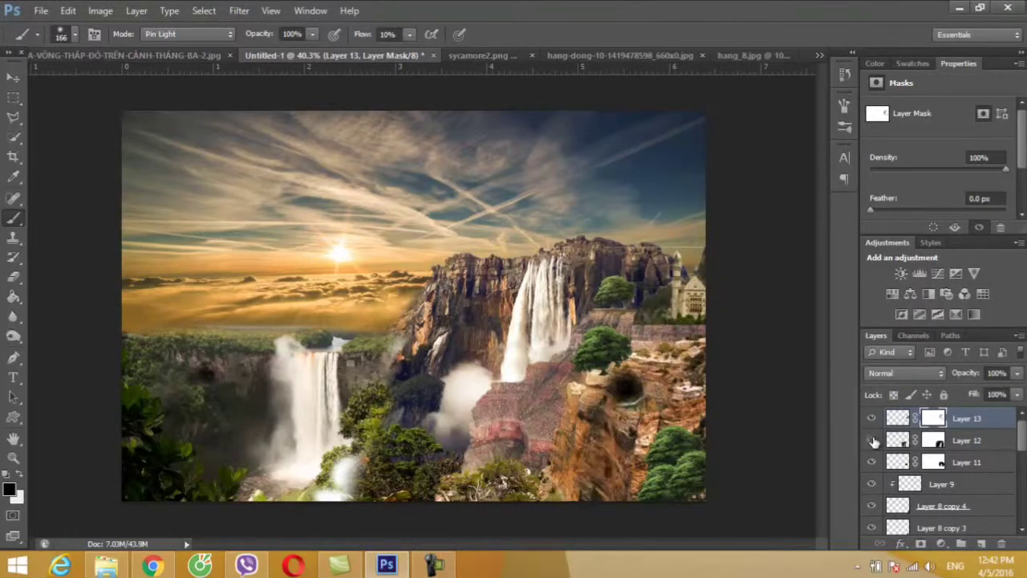
pyautogui.click(898, 418)
pyautogui.click(934, 418)
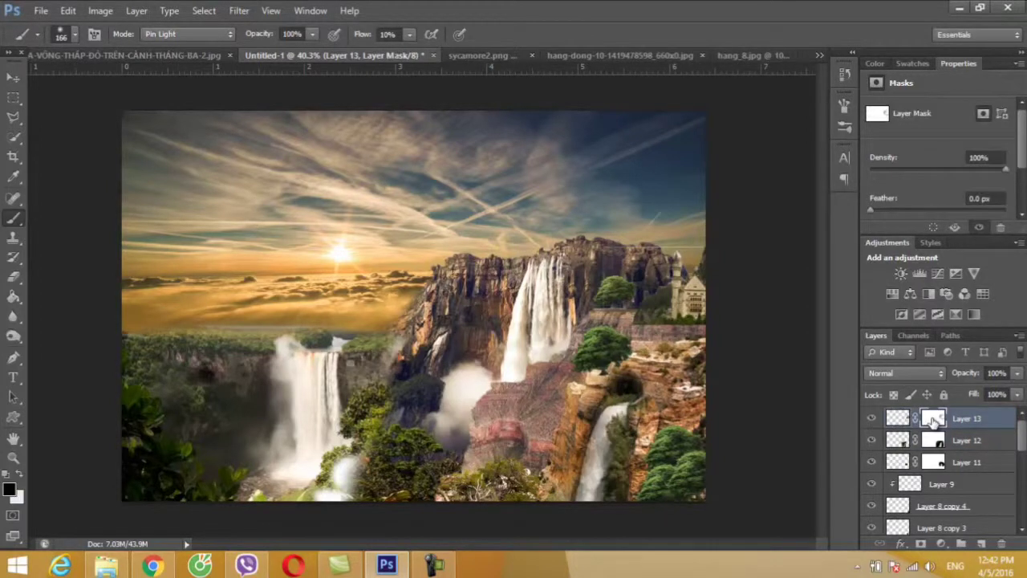
pyautogui.rightClick(931, 419)
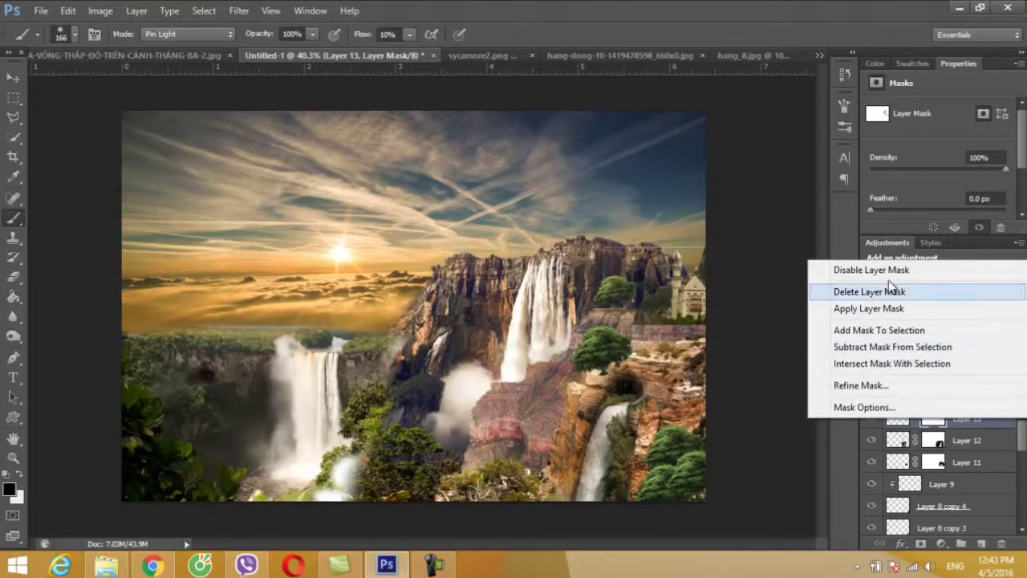
pyautogui.click(881, 293)
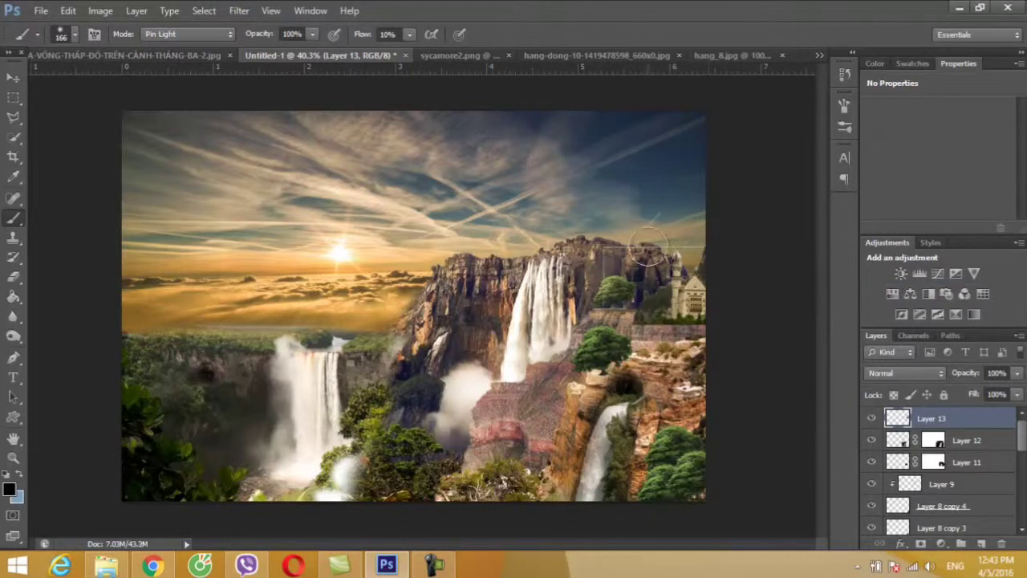
pyautogui.click(921, 544)
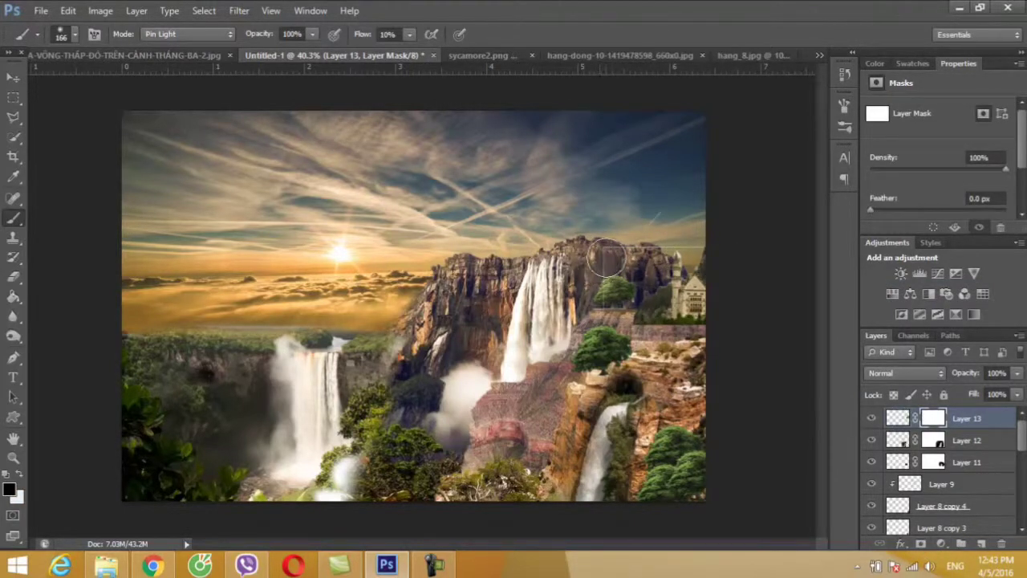
# Move the castle about 0.23 in to sit on the right-hand cliff
pyautogui.press('v')
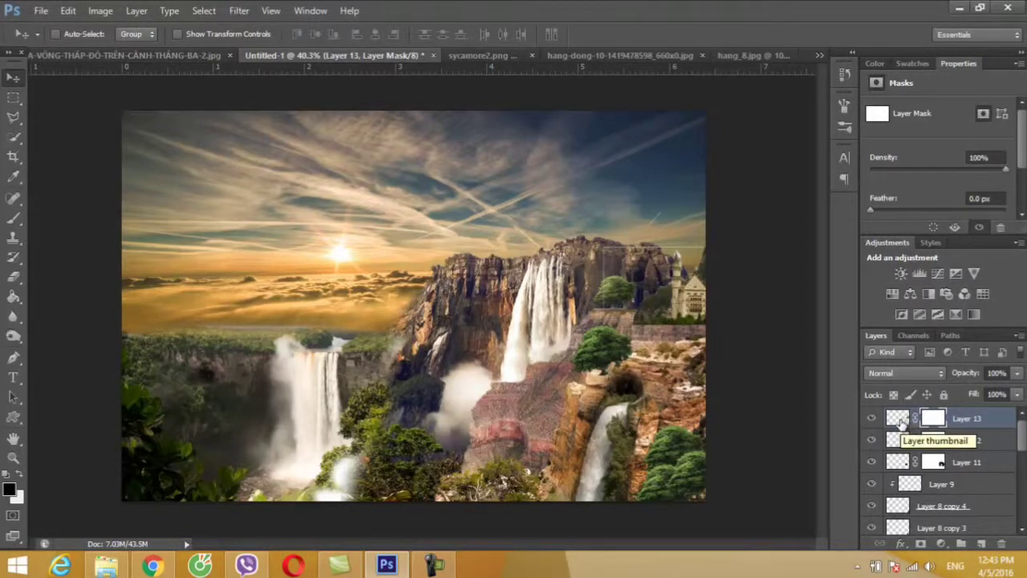
pyautogui.click(899, 418)
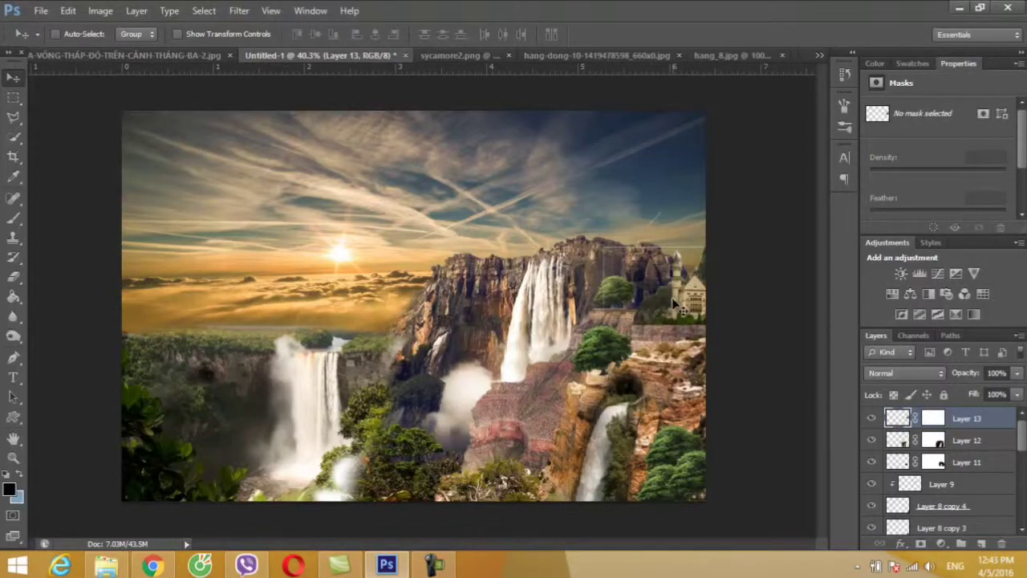
pyautogui.moveTo(676, 309)
pyautogui.mouseDown()
pyautogui.moveTo(675, 324)
pyautogui.moveTo(676, 291)
pyautogui.mouseUp()
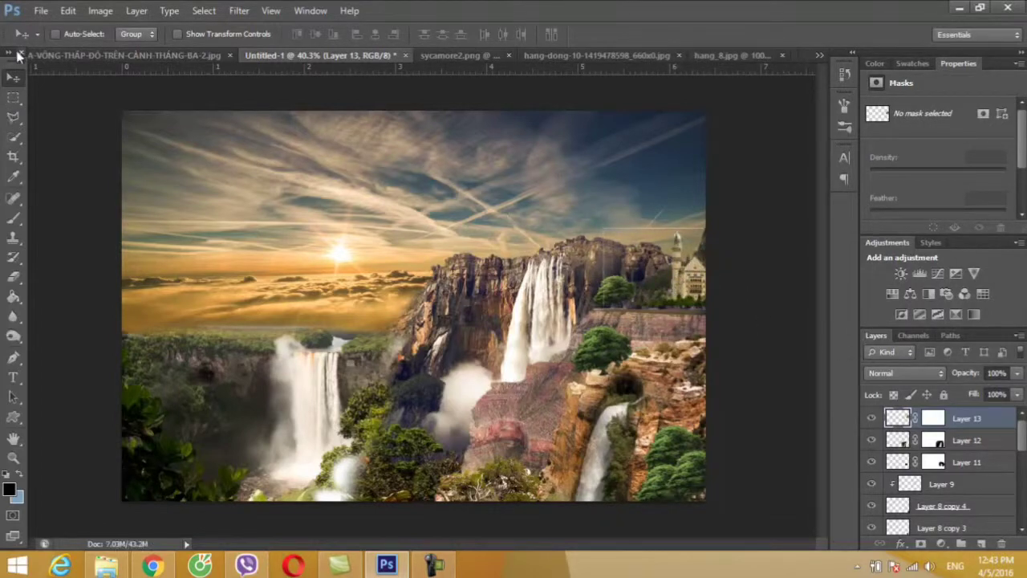
pyautogui.click(39, 11)
# Open images (3).jpg cottage with Tint -8 and unlock its background as a layer
pyautogui.click(57, 39)
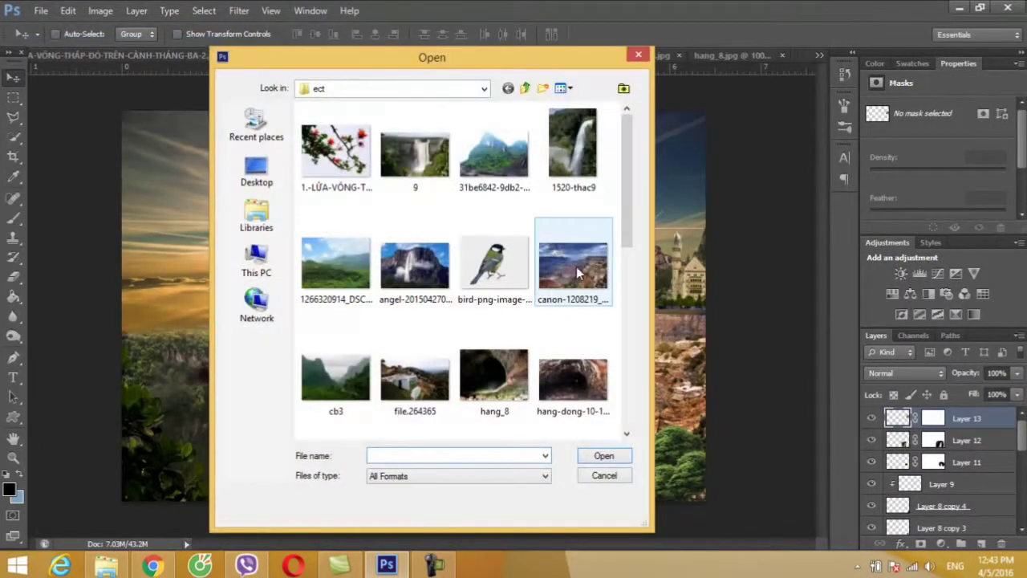
pyautogui.moveTo(626, 198); pyautogui.dragTo(633, 270)
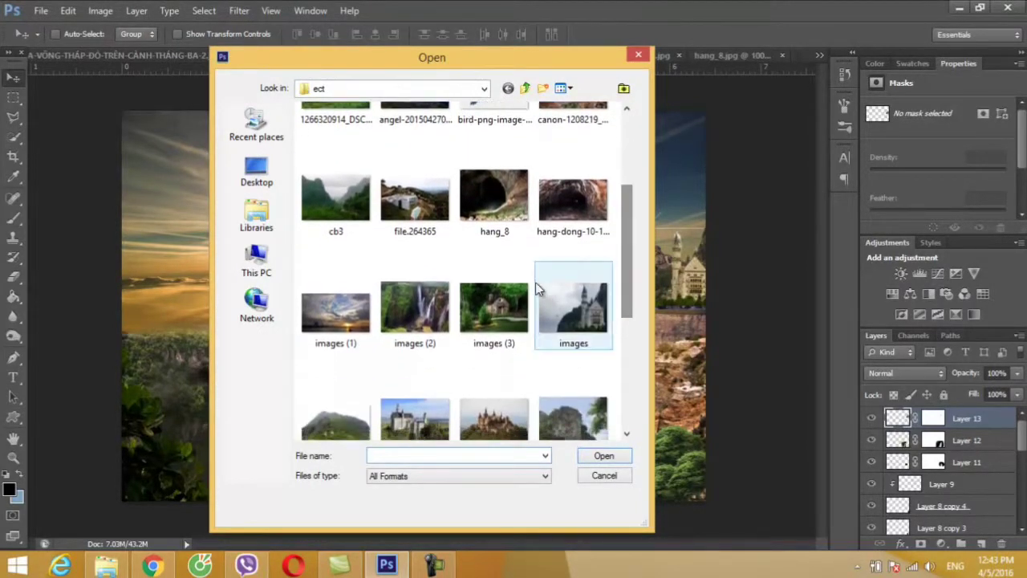
pyautogui.doubleClick(494, 317)
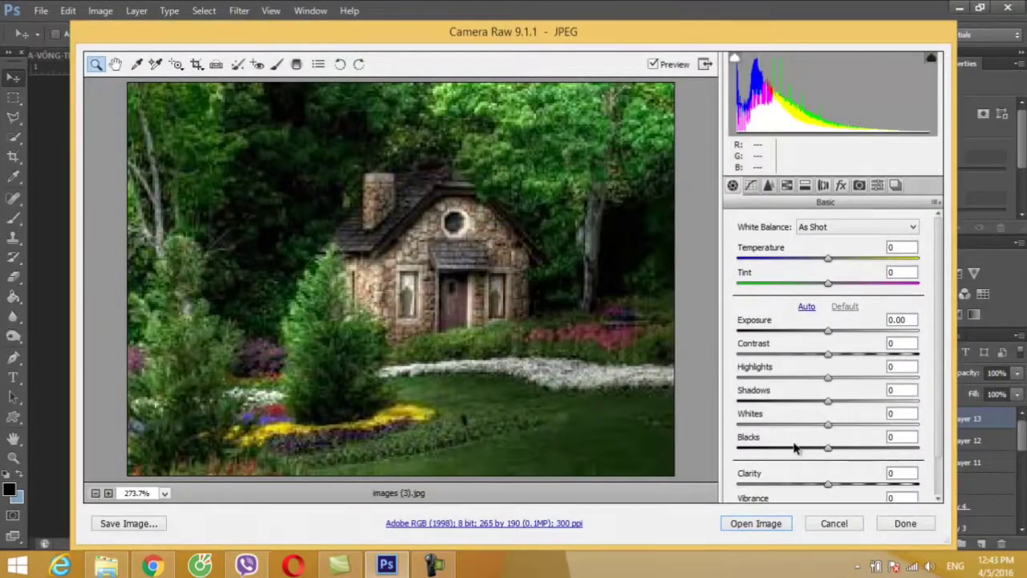
pyautogui.moveTo(827, 281)
pyautogui.mouseDown()
pyautogui.moveTo(840, 281)
pyautogui.moveTo(821, 282)
pyautogui.mouseUp()
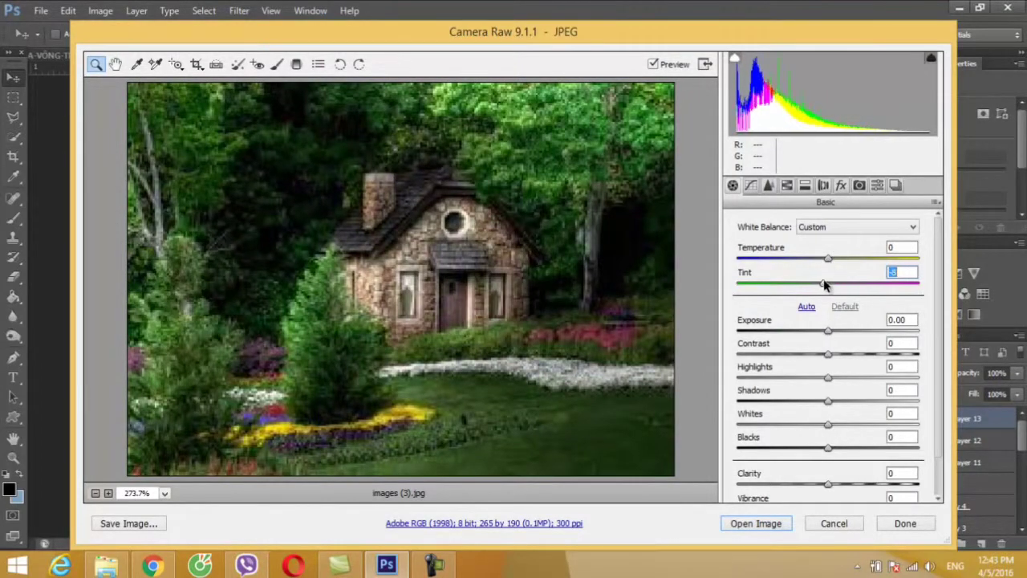
pyautogui.click(833, 258)
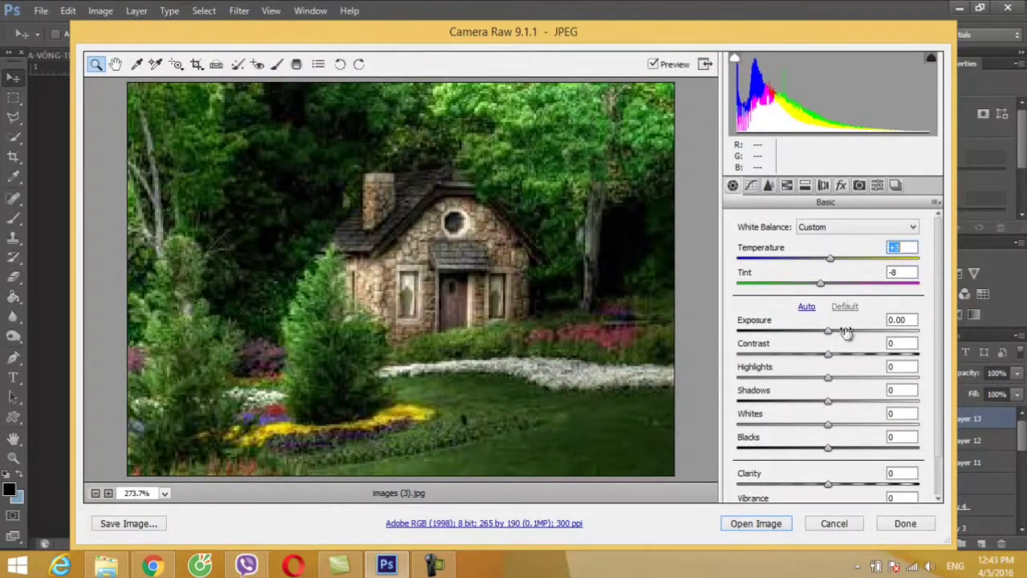
pyautogui.click(767, 523)
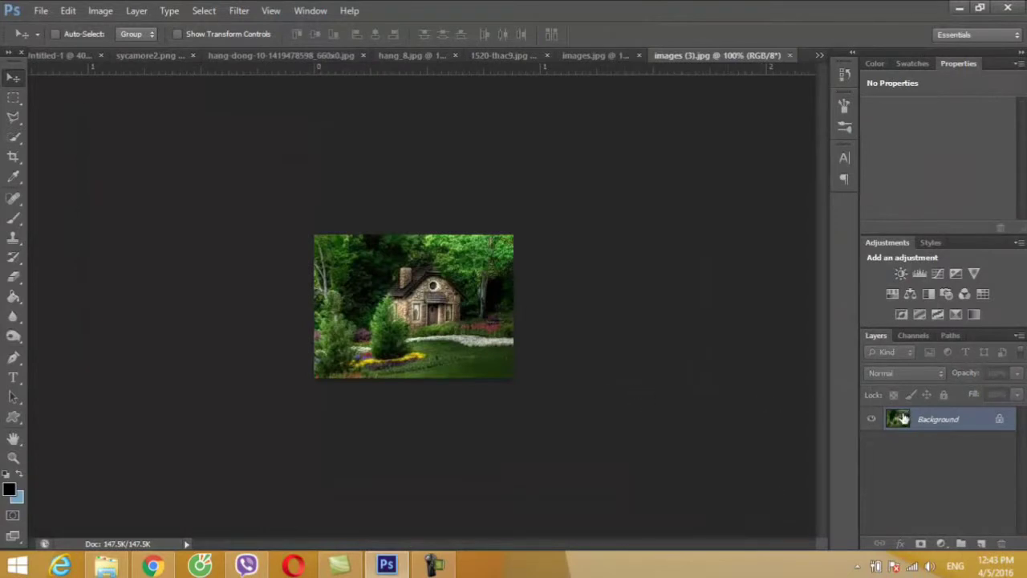
pyautogui.doubleClick(903, 417)
pyautogui.click(657, 185)
pyautogui.moveTo(329, 207)
pyautogui.mouseDown()
pyautogui.moveTo(277, 187)
pyautogui.moveTo(596, 367)
pyautogui.moveTo(658, 345)
pyautogui.mouseUp()
# Place the cottage upper right, add a mask, and brush its edges at 100% flow, 35 px
pyautogui.moveTo(690, 257); pyautogui.dragTo(679, 345)
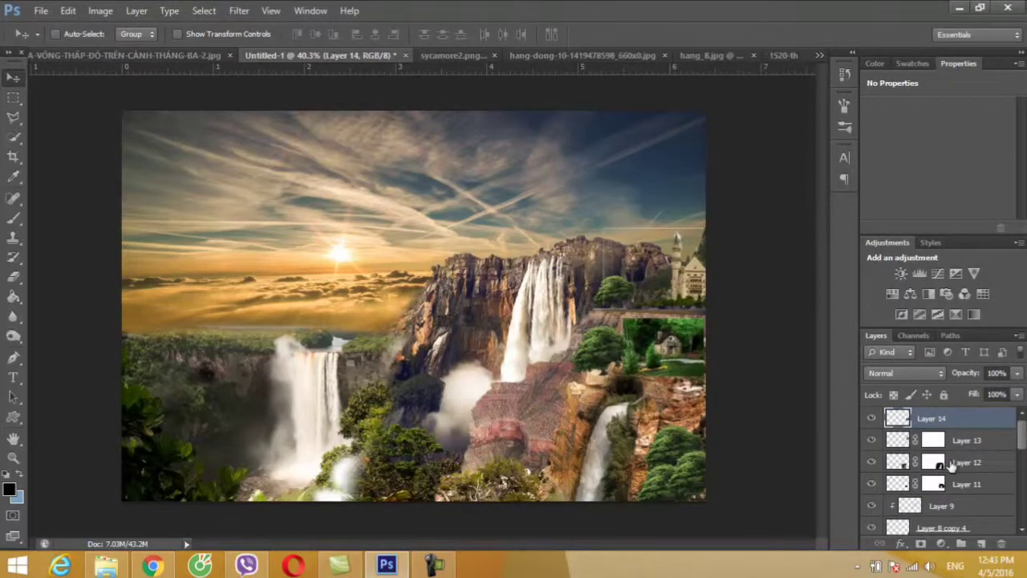
pyautogui.click(921, 543)
pyautogui.press('b')
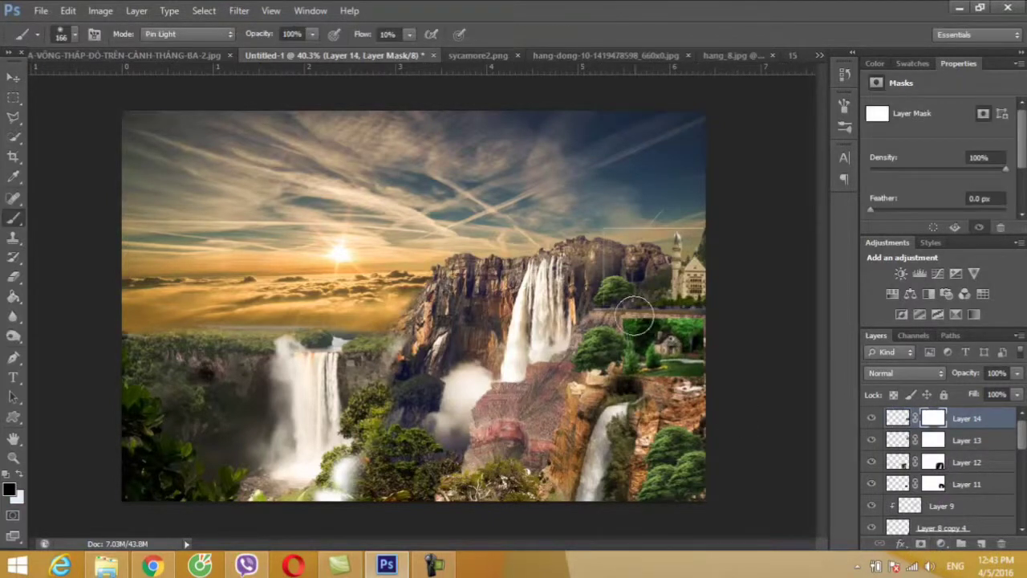
pyautogui.moveTo(635, 315)
pyautogui.mouseDown()
pyautogui.moveTo(649, 330)
pyautogui.moveTo(683, 314)
pyautogui.mouseUp()
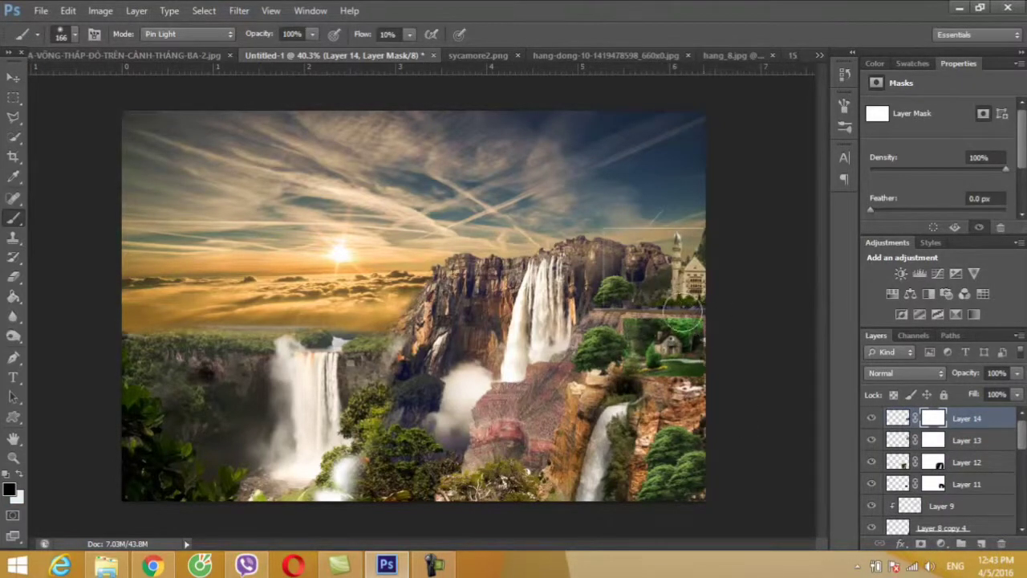
pyautogui.moveTo(361, 35); pyautogui.dragTo(434, 35)
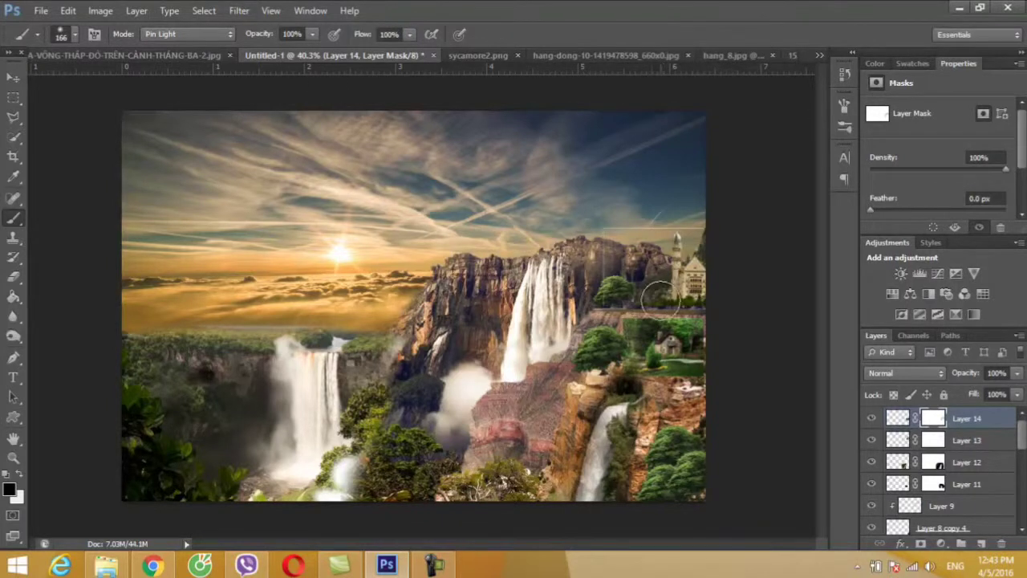
pyautogui.moveTo(654, 305)
pyautogui.mouseDown()
pyautogui.moveTo(688, 302)
pyautogui.moveTo(711, 345)
pyautogui.moveTo(689, 307)
pyautogui.mouseUp()
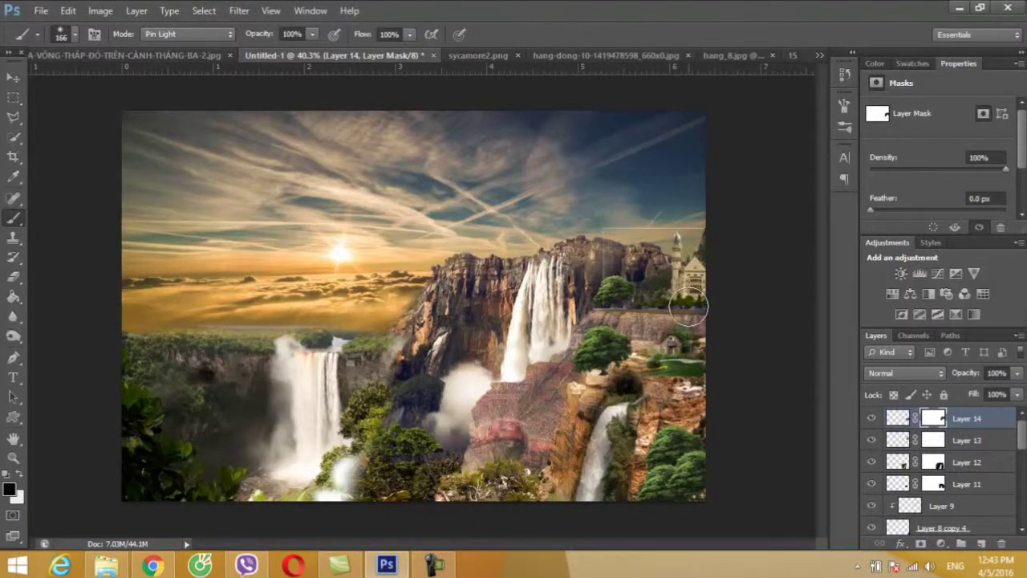
pyautogui.click(75, 35)
pyautogui.moveTo(86, 84); pyautogui.dragTo(47, 83)
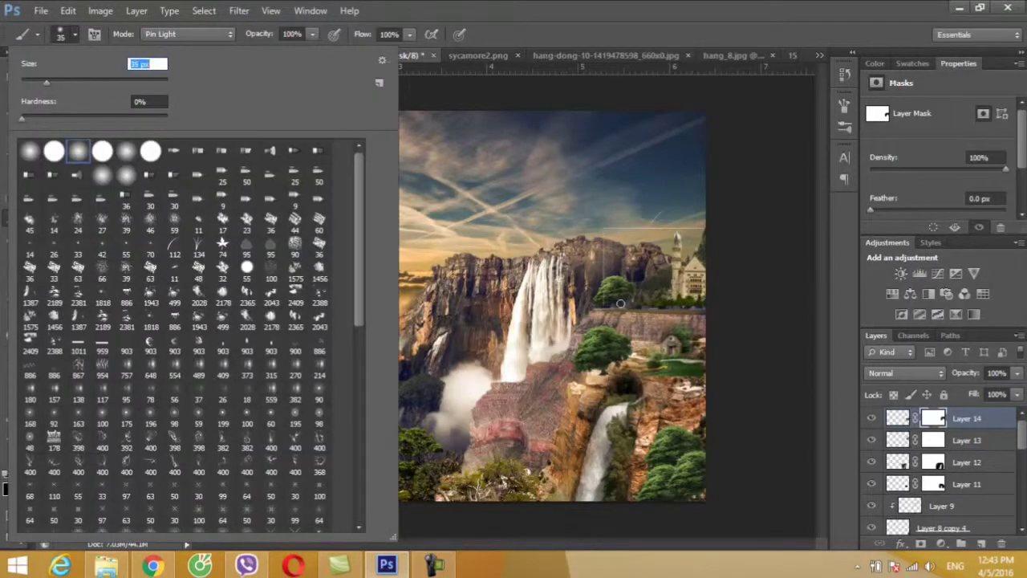
pyautogui.press('Return')
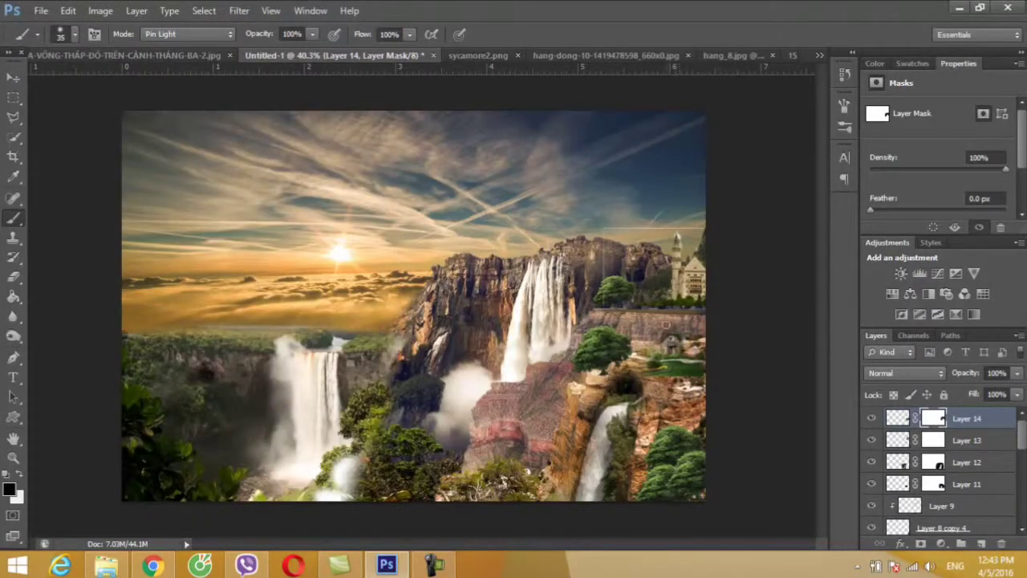
# Enlarge the cottage to about 141% and blend its mask around the cave arch and lawn
pyautogui.click(12, 78)
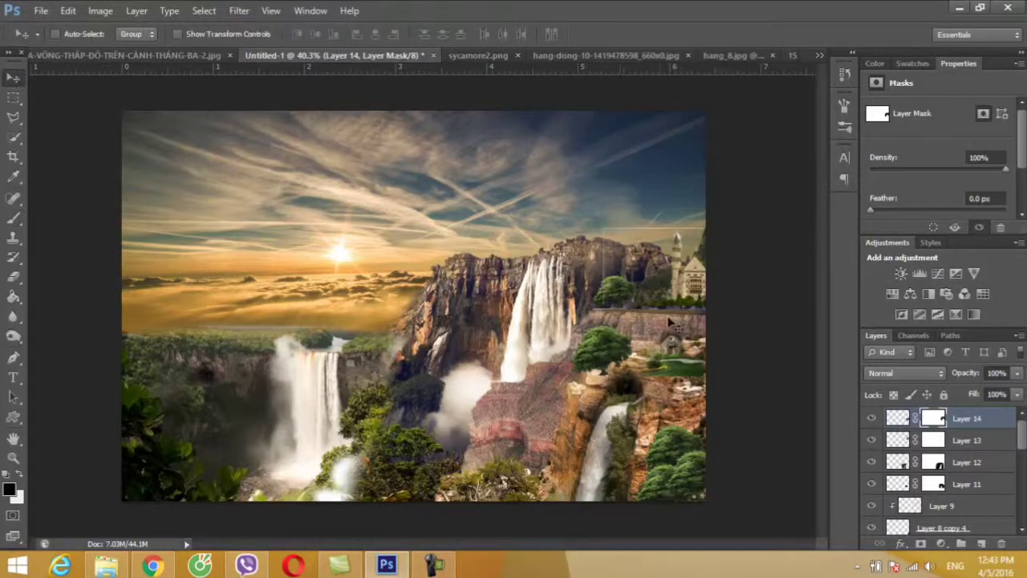
pyautogui.press('b')
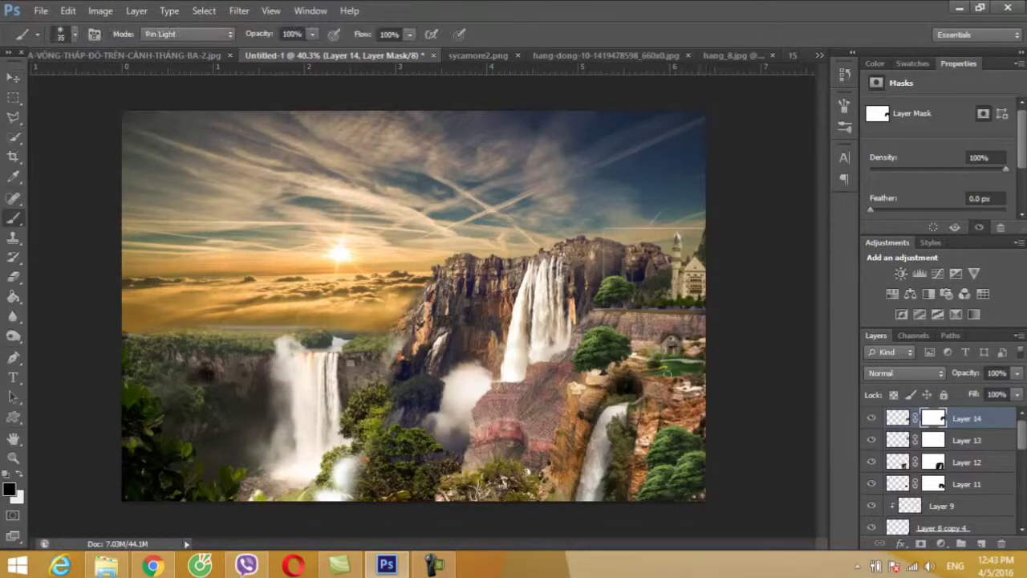
pyautogui.hotkey('ctrl', 't')
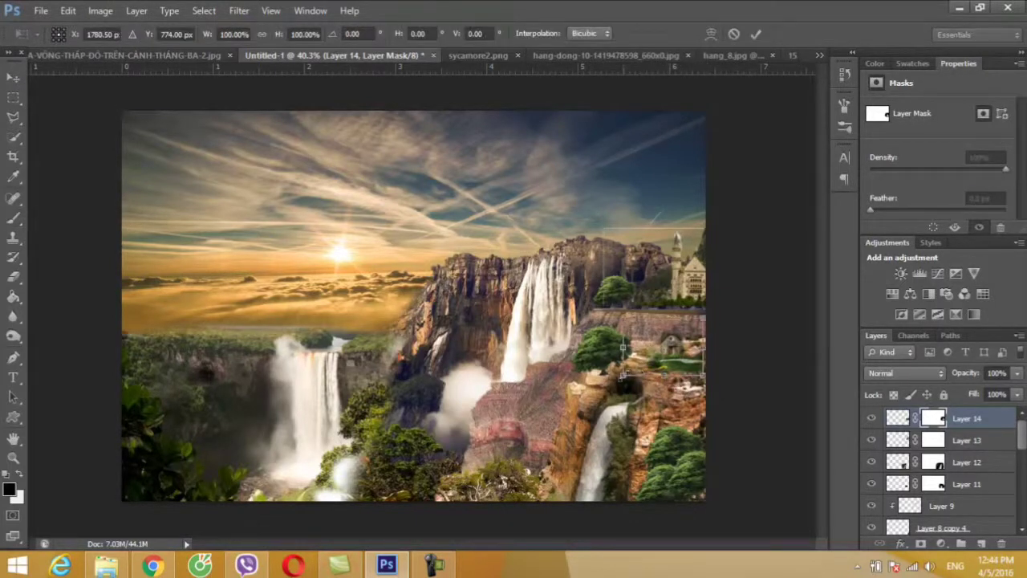
pyautogui.moveTo(623, 375); pyautogui.dragTo(711, 340)
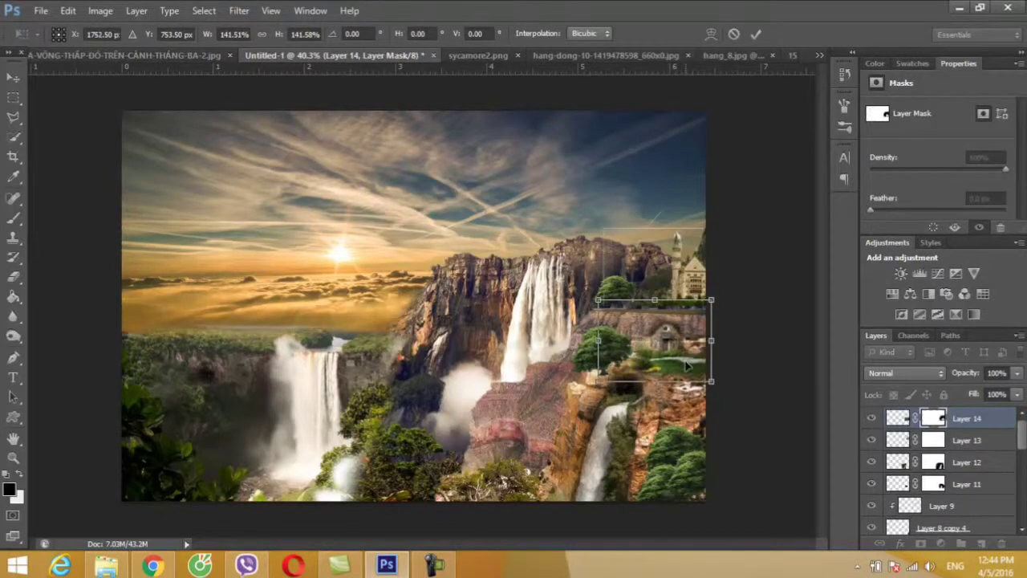
pyautogui.click(13, 77)
pyautogui.click(461, 222)
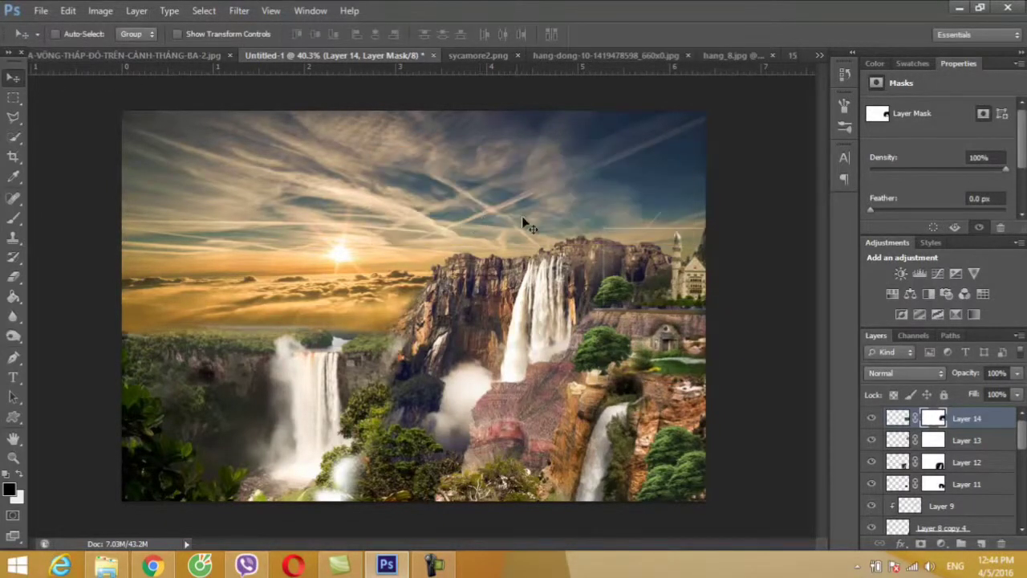
pyautogui.press('b')
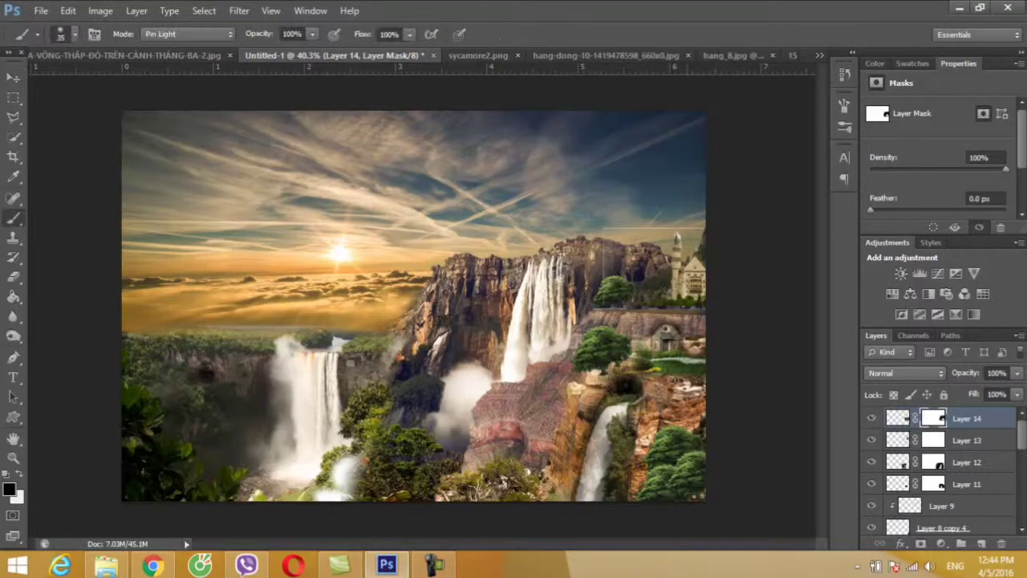
pyautogui.moveTo(621, 358); pyautogui.dragTo(722, 374)
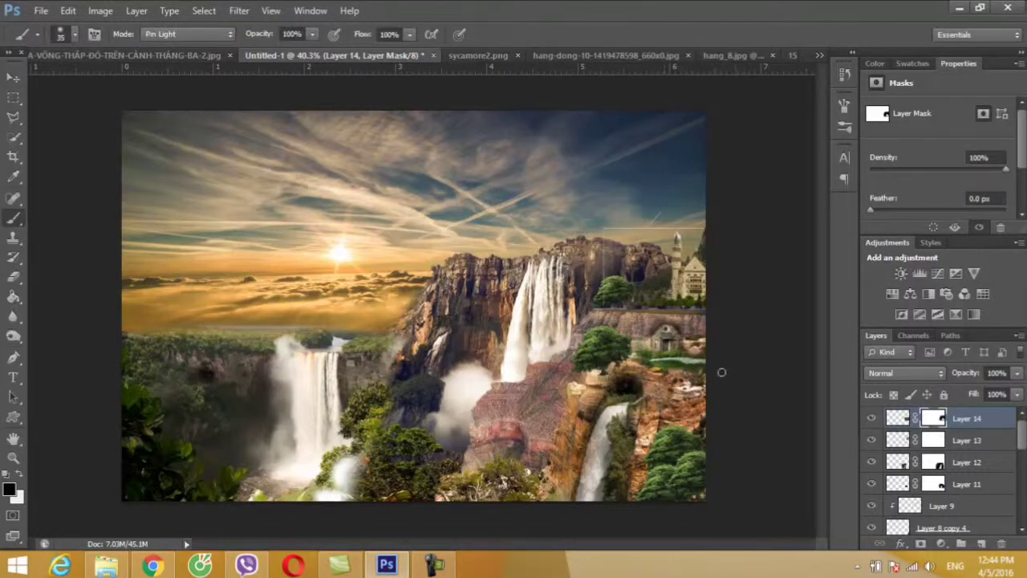
# Paint Layer 13's mask to blend it along the cliff top, then check the result
pyautogui.click(932, 440)
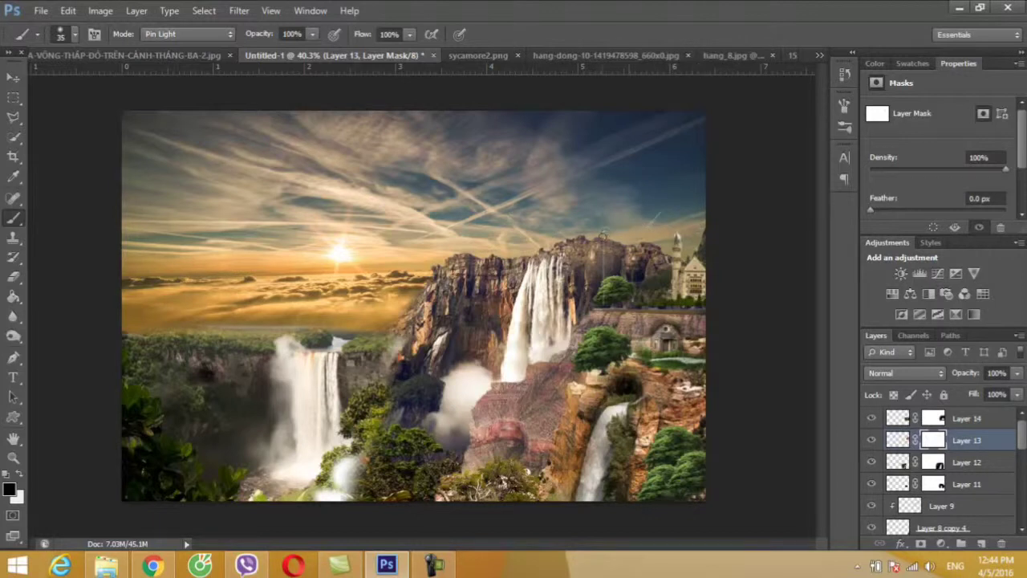
pyautogui.moveTo(602, 234); pyautogui.dragTo(601, 288)
pyautogui.moveTo(601, 239); pyautogui.dragTo(630, 257)
pyautogui.doubleClick(873, 439)
# Enlarge the brush to 69 px, then switch to the red-flowered branch document
pyautogui.click(78, 37)
pyautogui.moveTo(53, 84); pyautogui.dragTo(59, 83)
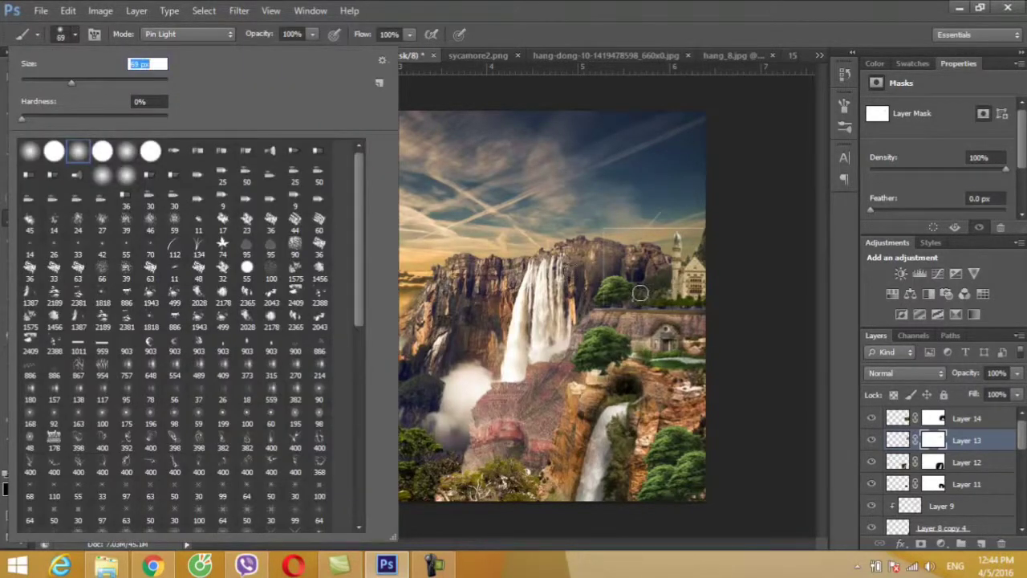
pyautogui.click(639, 226)
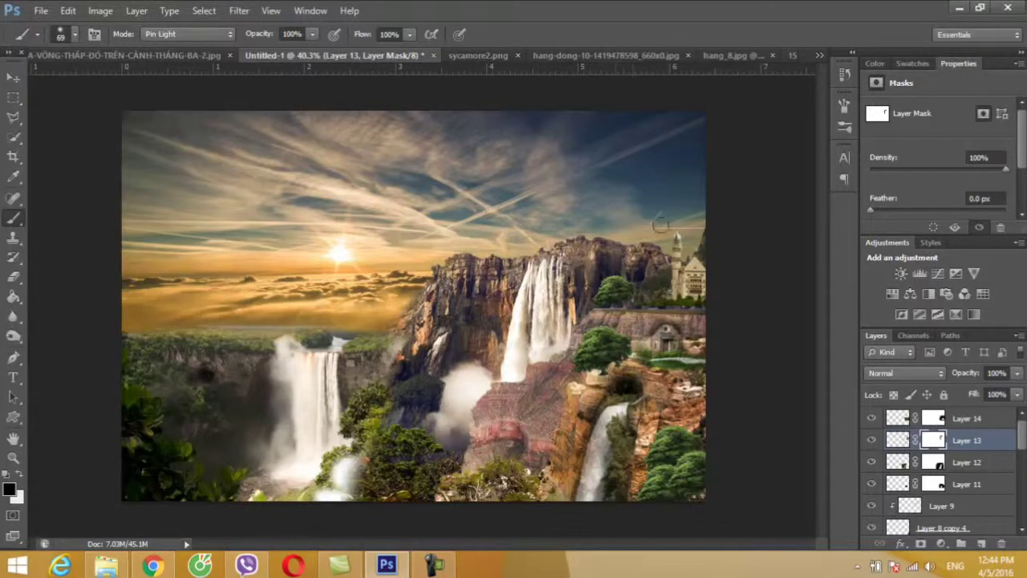
pyautogui.click(13, 77)
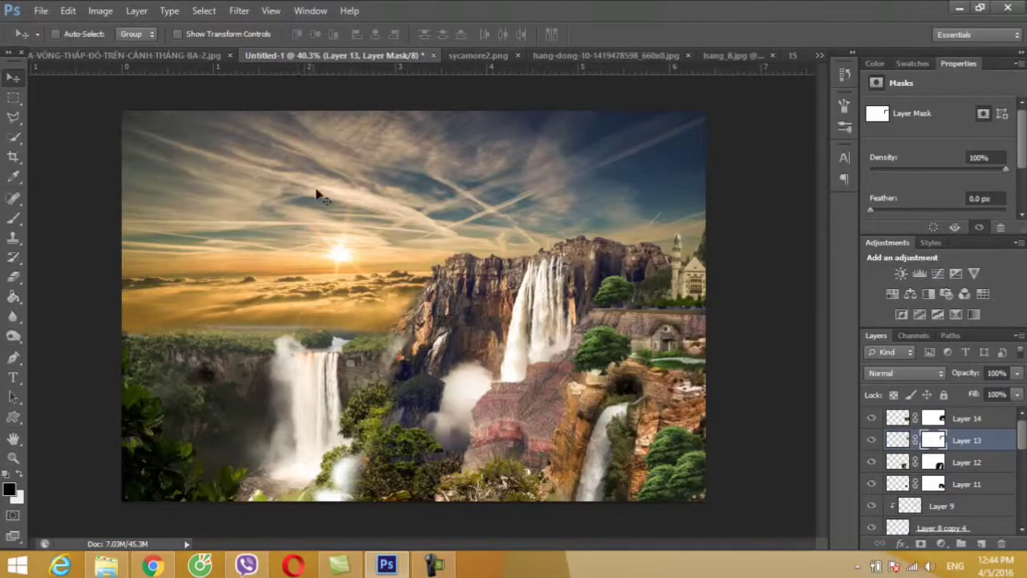
pyautogui.click(129, 55)
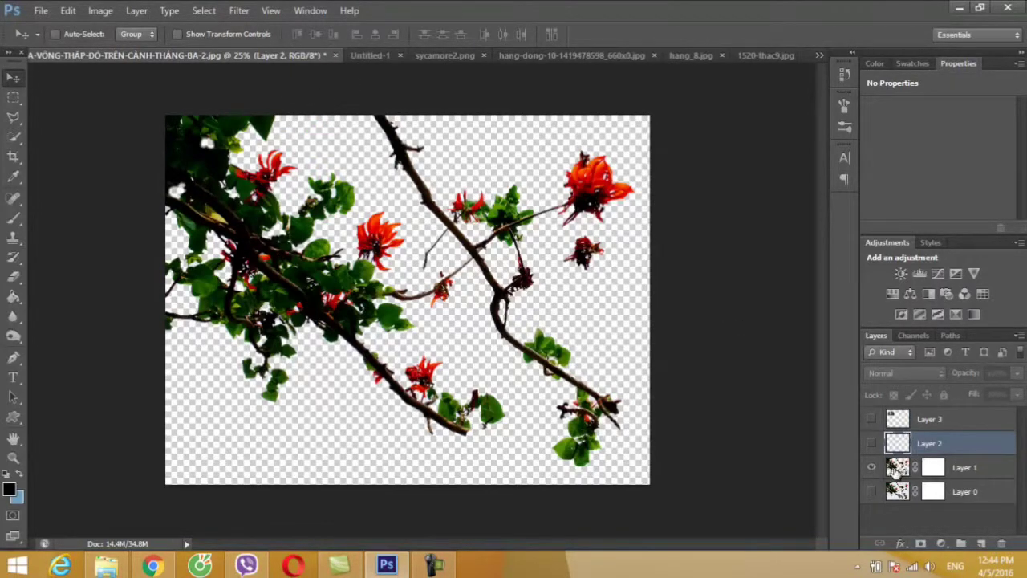
# Bring the flower branch into Untitled-1, scaled to 41.96% and placed top-left
pyautogui.click(963, 467)
pyautogui.moveTo(265, 220)
pyautogui.mouseDown()
pyautogui.moveTo(388, 55)
pyautogui.moveTo(261, 269)
pyautogui.mouseUp()
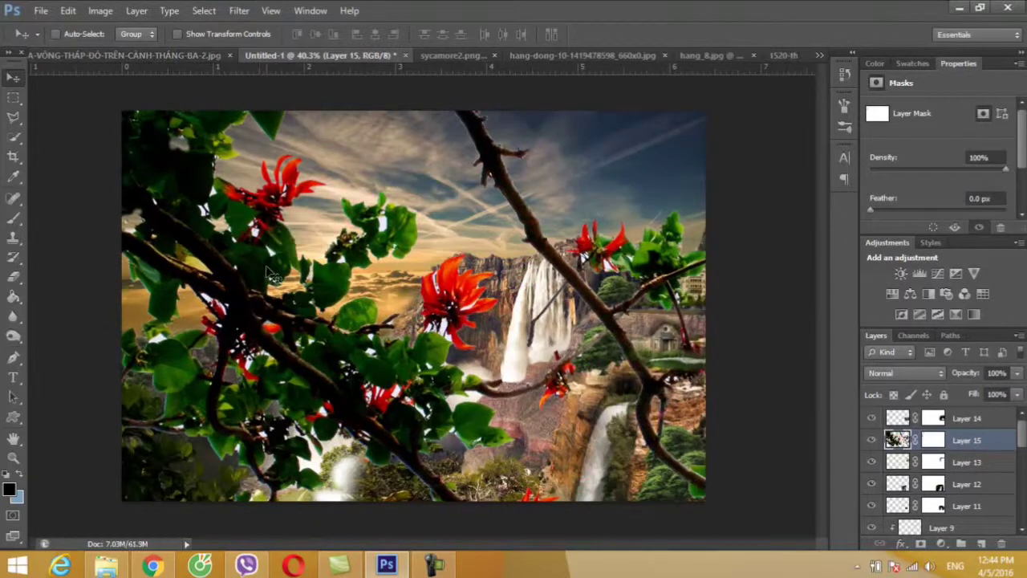
pyautogui.hotkey('ctrl', 't')
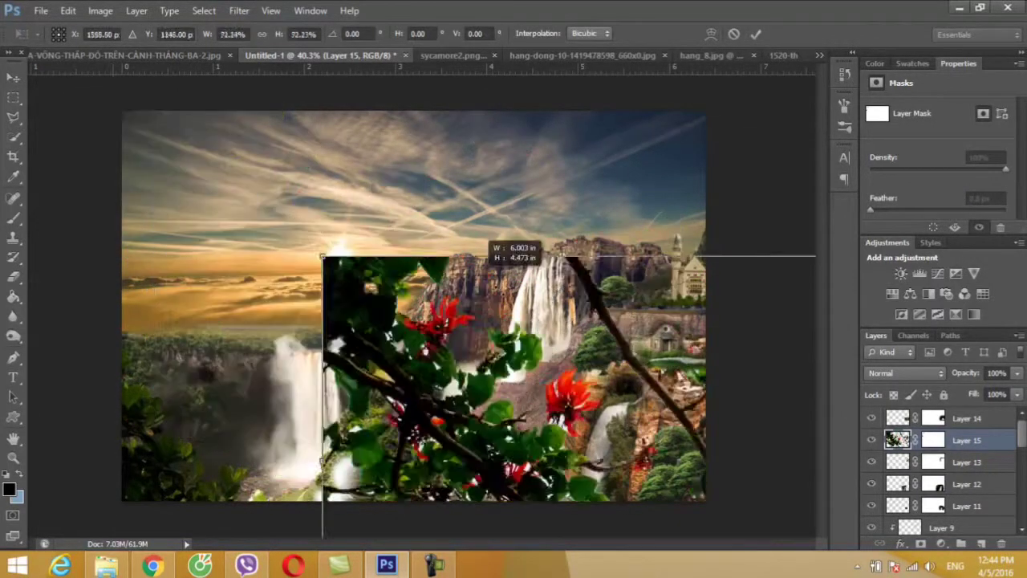
pyautogui.moveTo(111, 99); pyautogui.dragTo(551, 427)
pyautogui.moveTo(647, 440); pyautogui.dragTo(238, 147)
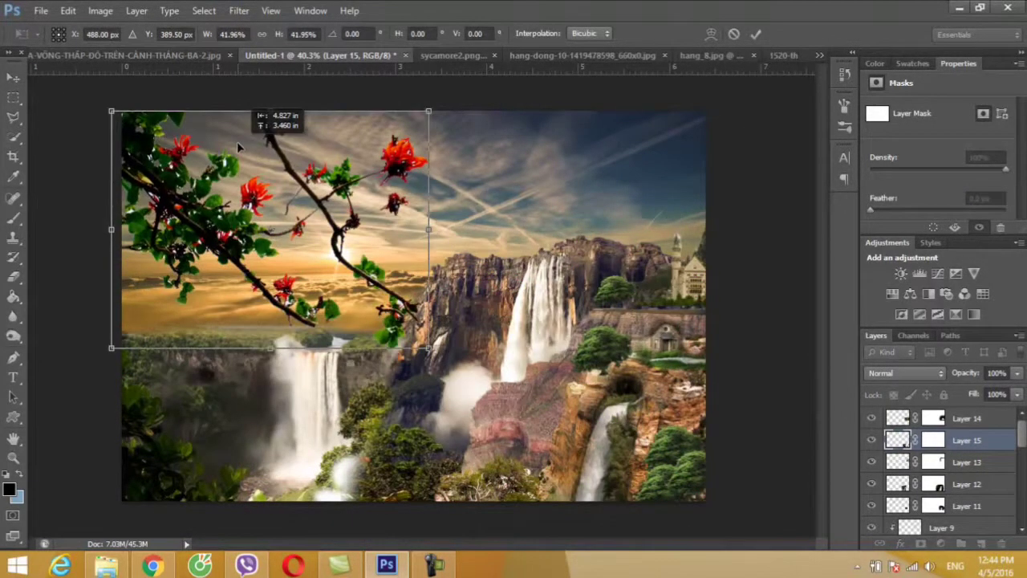
pyautogui.click(11, 72)
pyautogui.click(481, 228)
# Move Layer 15 to the top of the stack and target its mask with the Brush
pyautogui.moveTo(993, 441)
pyautogui.mouseDown()
pyautogui.moveTo(993, 456)
pyautogui.moveTo(983, 415)
pyautogui.mouseUp()
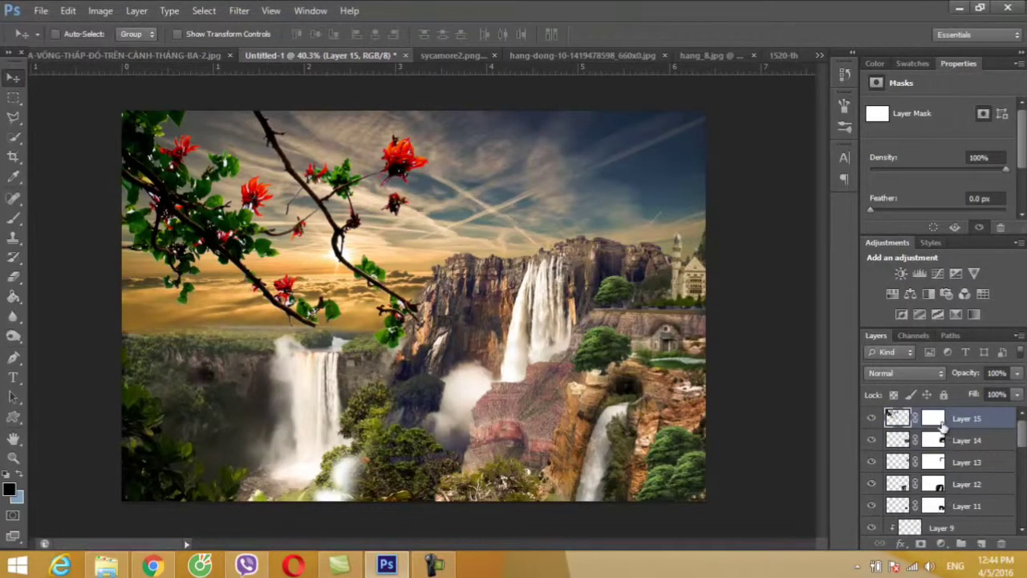
pyautogui.click(938, 421)
pyautogui.press('b')
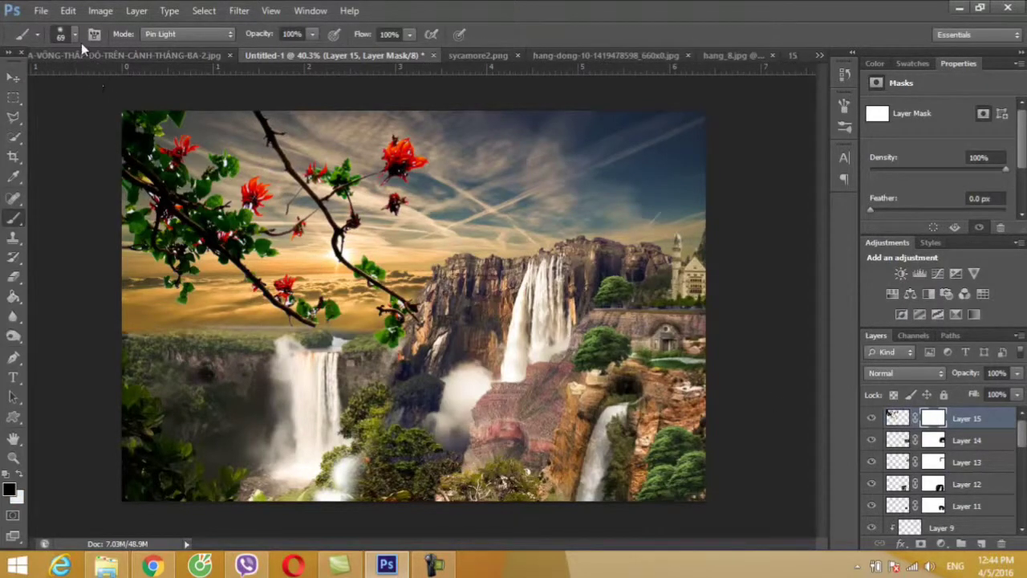
pyautogui.click(77, 35)
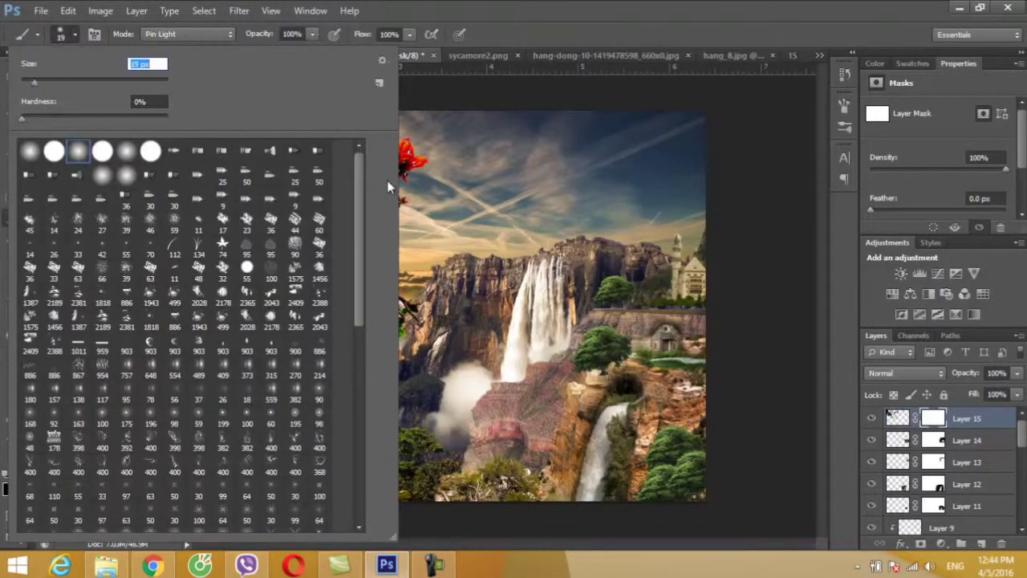
pyautogui.click(418, 189)
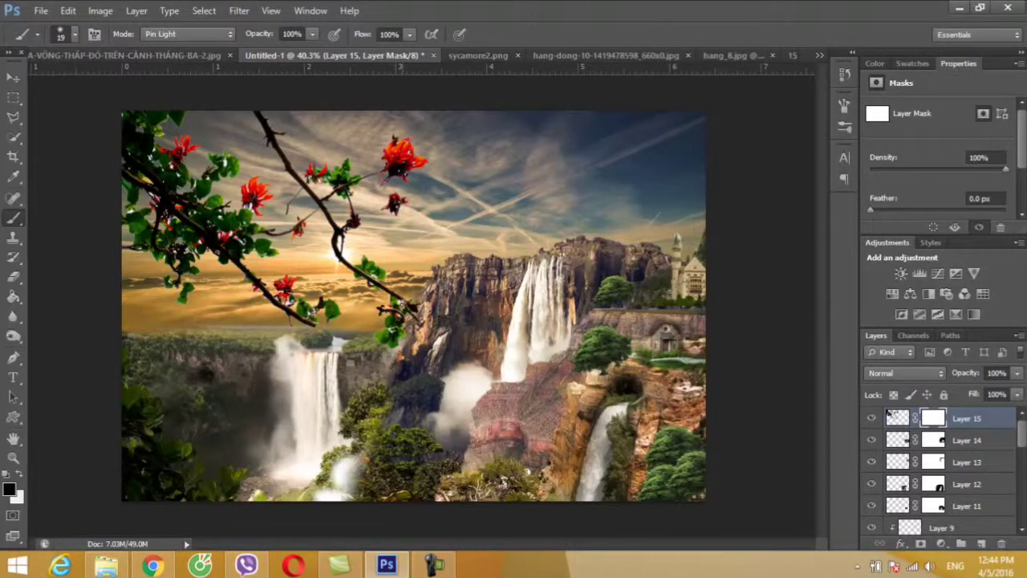
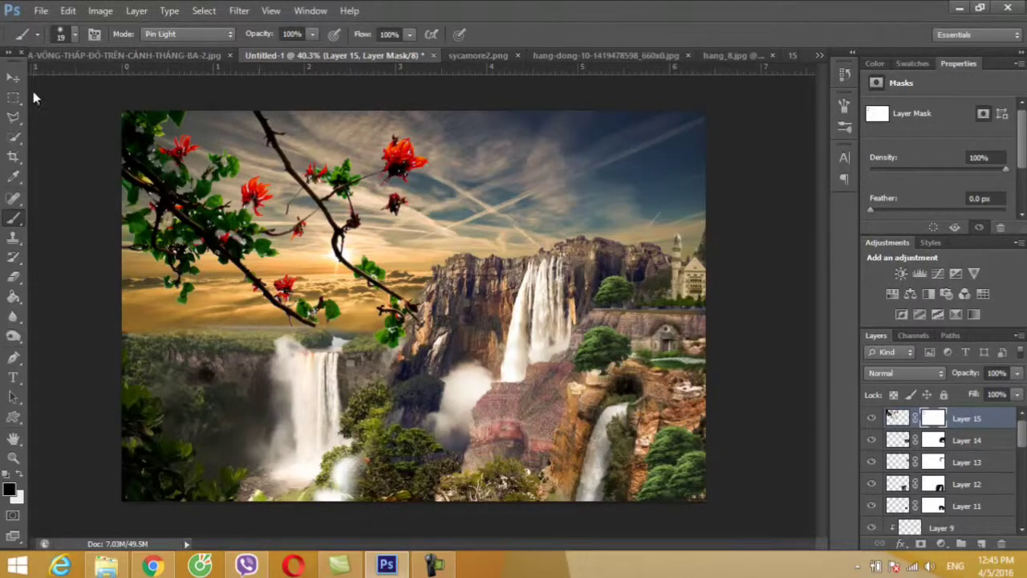
# Load the branch layer as a selection and add a new layer clipped to it
pyautogui.press('v')
pyautogui.keyDown('ctrl'); pyautogui.click(896, 416); pyautogui.keyUp('ctrl')
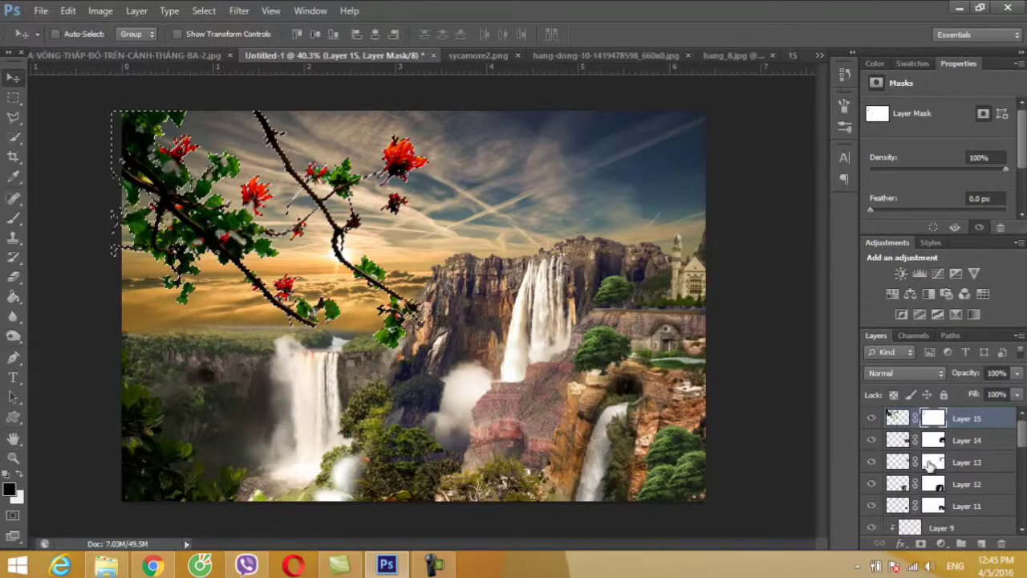
pyautogui.click(981, 544)
pyautogui.rightClick(925, 418)
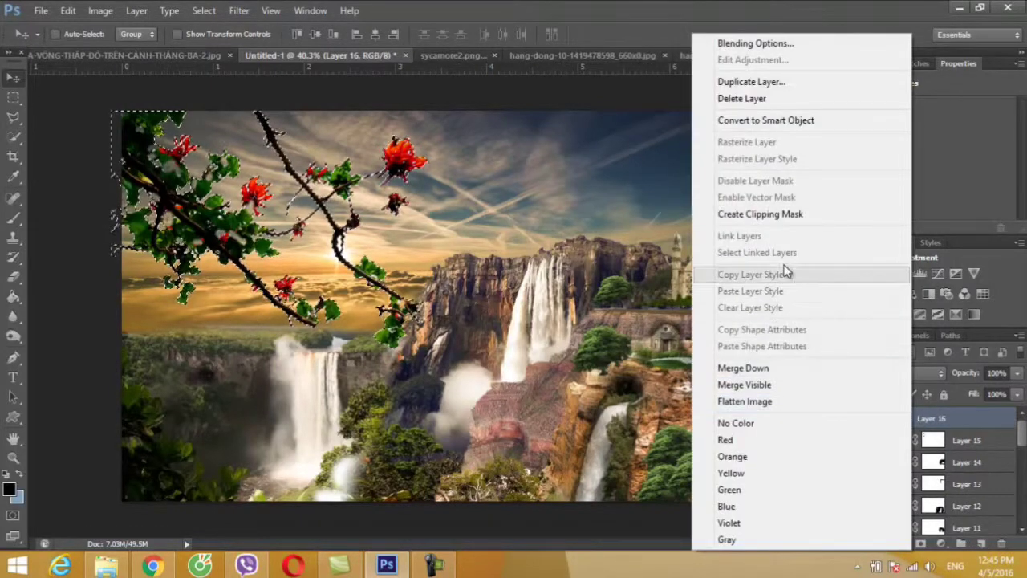
pyautogui.click(756, 212)
# Paint light orange over the branch's leaves and flowers with a 55 px brush
pyautogui.press('b')
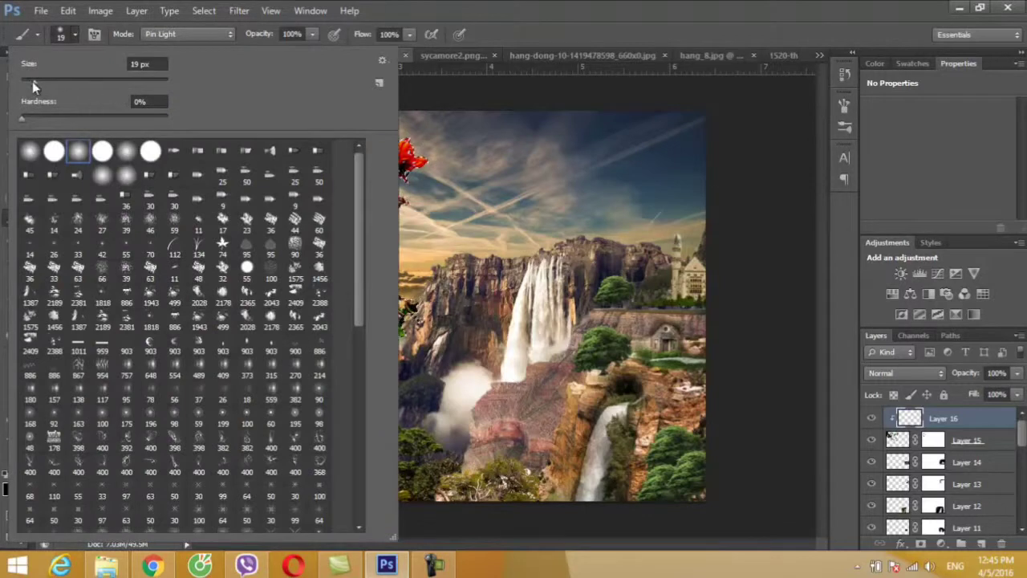
pyautogui.moveTo(32, 81); pyautogui.dragTo(61, 80)
pyautogui.click(435, 188)
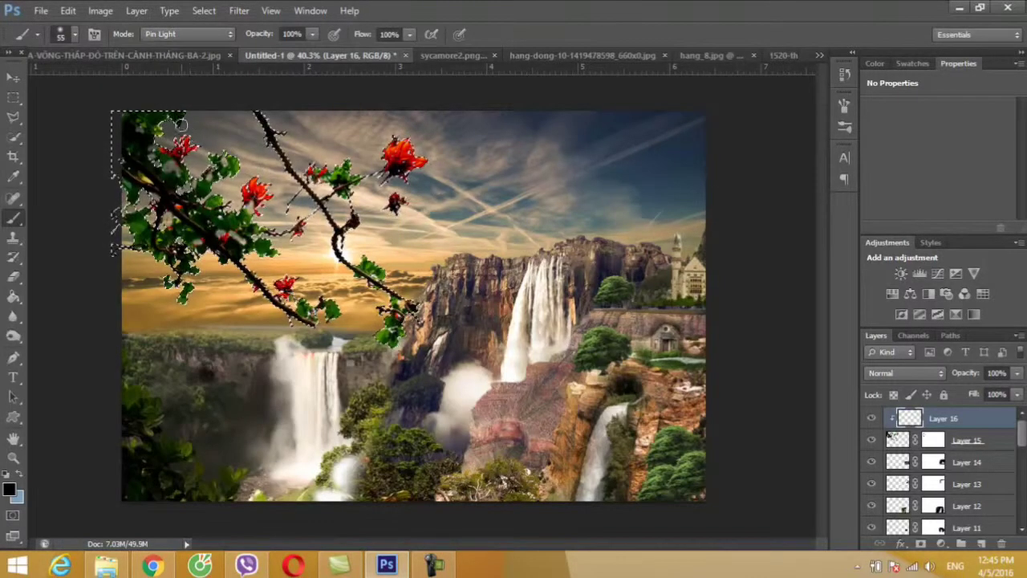
pyautogui.click(10, 489)
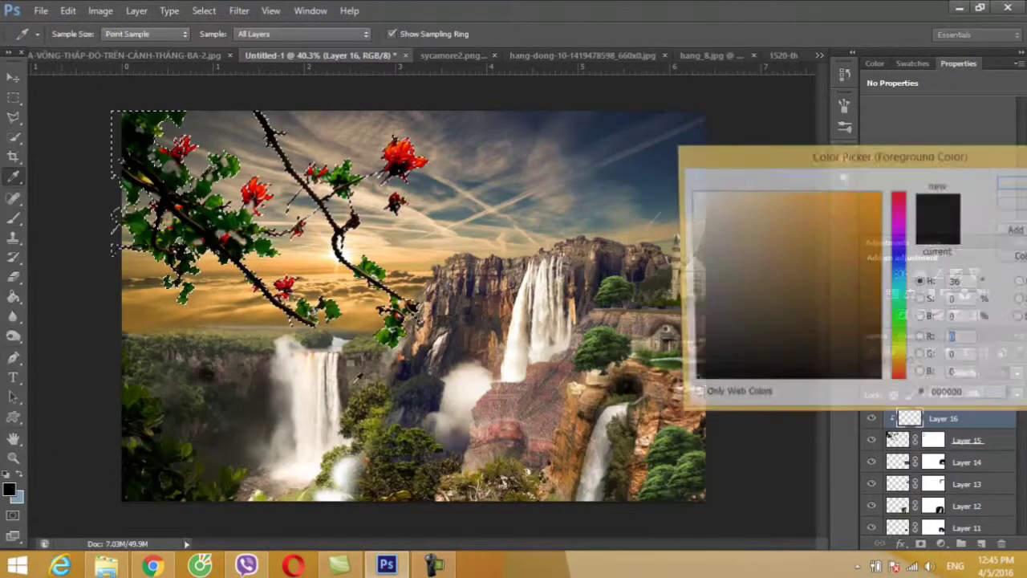
pyautogui.click(790, 198)
pyautogui.click(1009, 183)
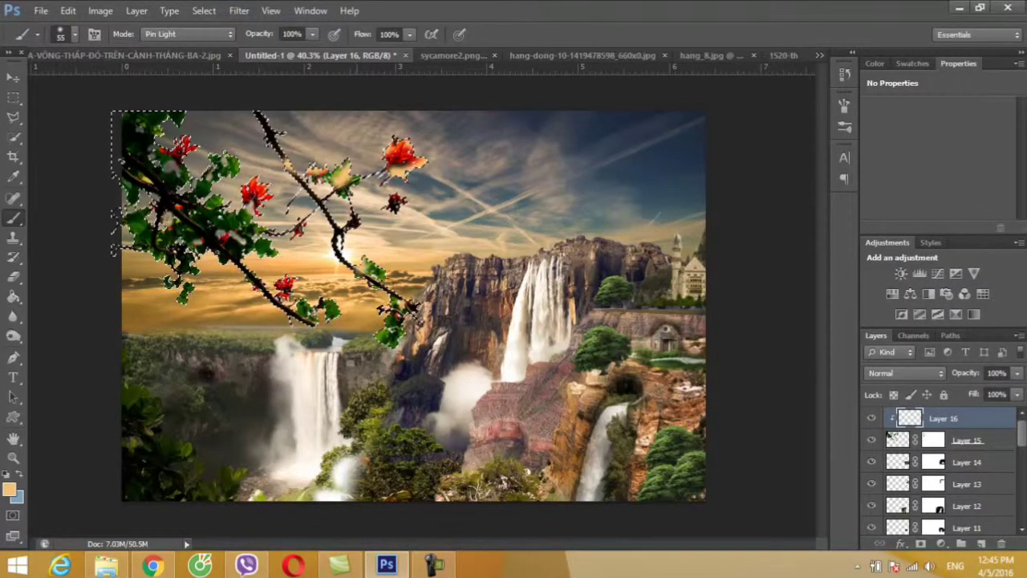
pyautogui.moveTo(165, 117); pyautogui.dragTo(187, 148)
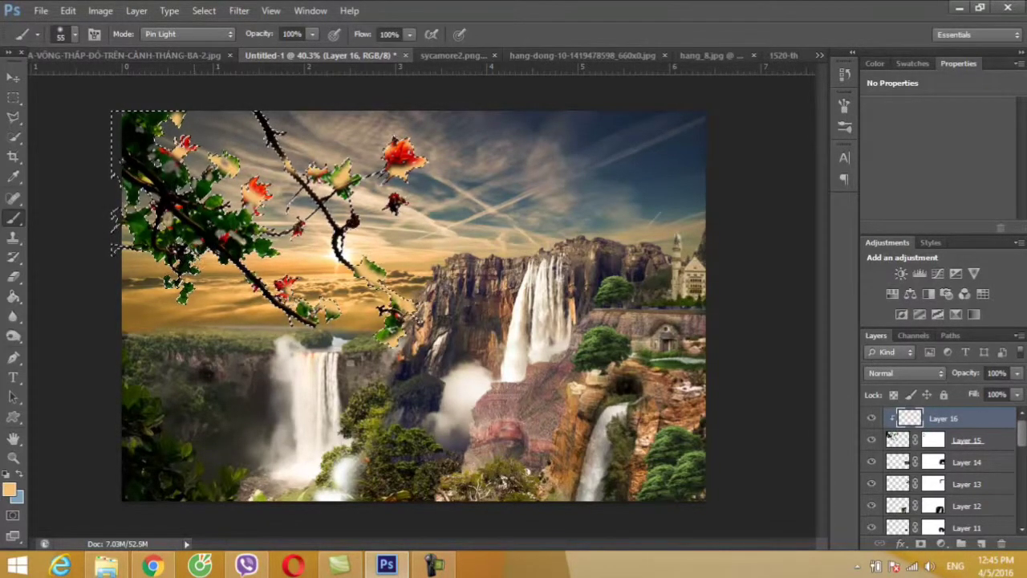
# Set Layer 16's blend mode to Soft Light and clear the selection
pyautogui.click(12, 77)
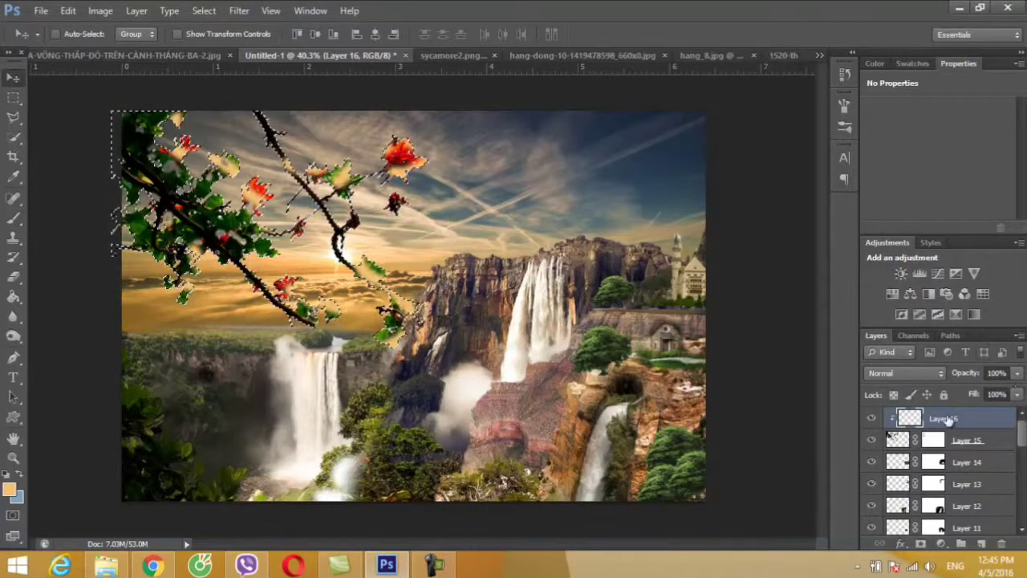
pyautogui.rightClick(949, 418)
pyautogui.click(971, 397)
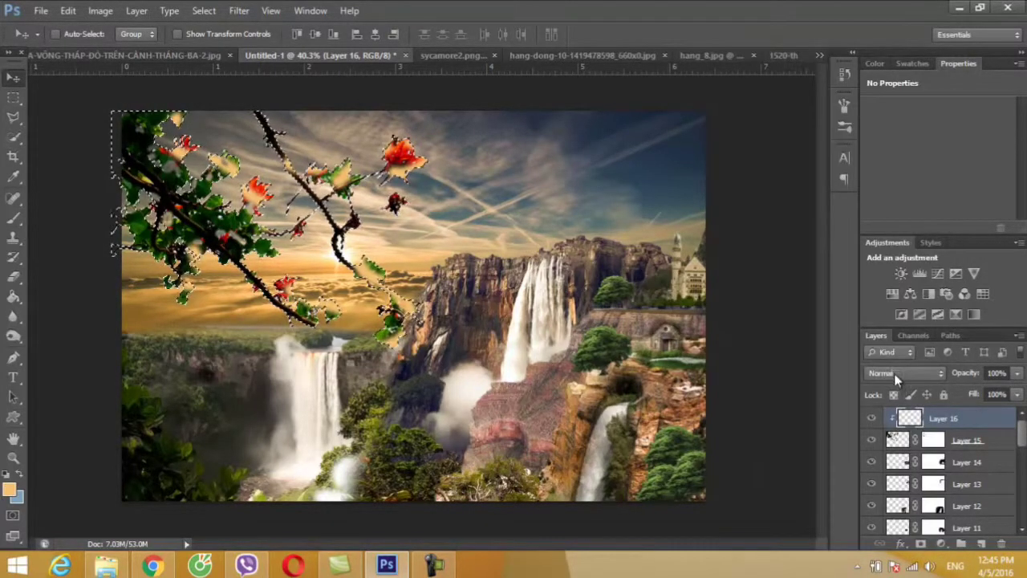
pyautogui.click(894, 373)
pyautogui.click(880, 201)
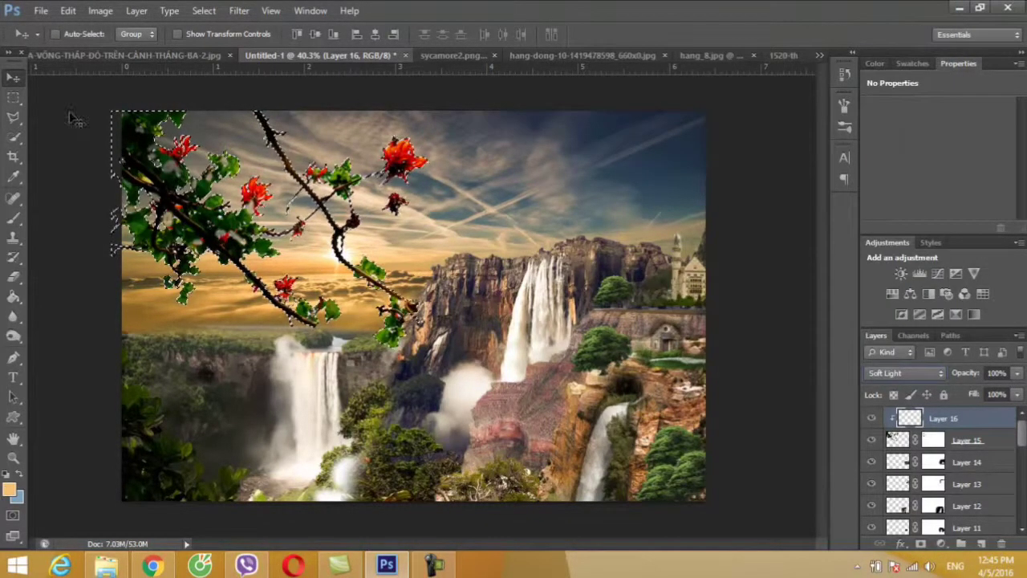
pyautogui.hotkey('ctrl', 'd')
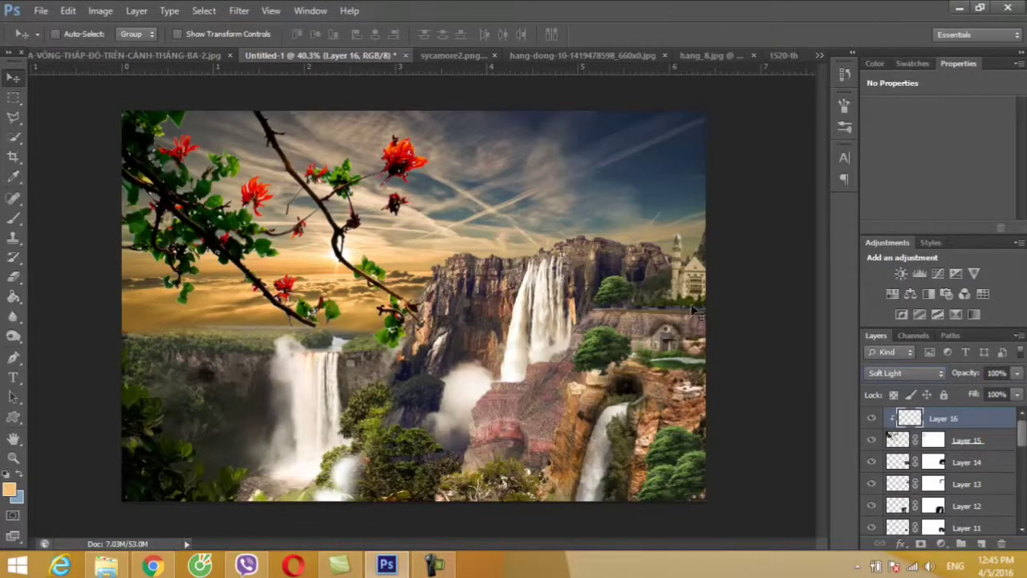
# Close the branch, sycamore2.png, cave and hang_8.jpg images, answering each save prompt
pyautogui.click(228, 55)
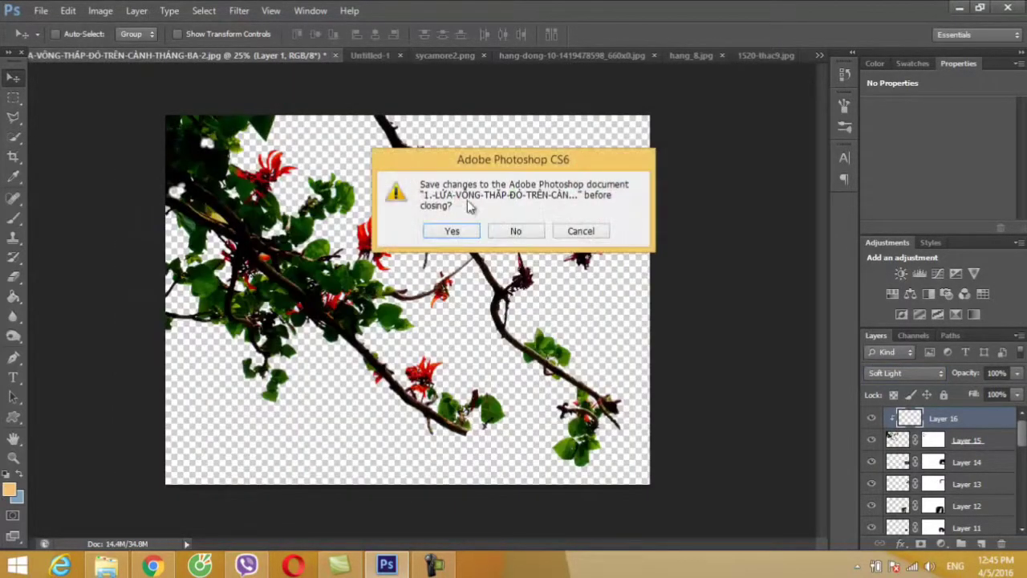
pyautogui.click(530, 233)
pyautogui.click(270, 55)
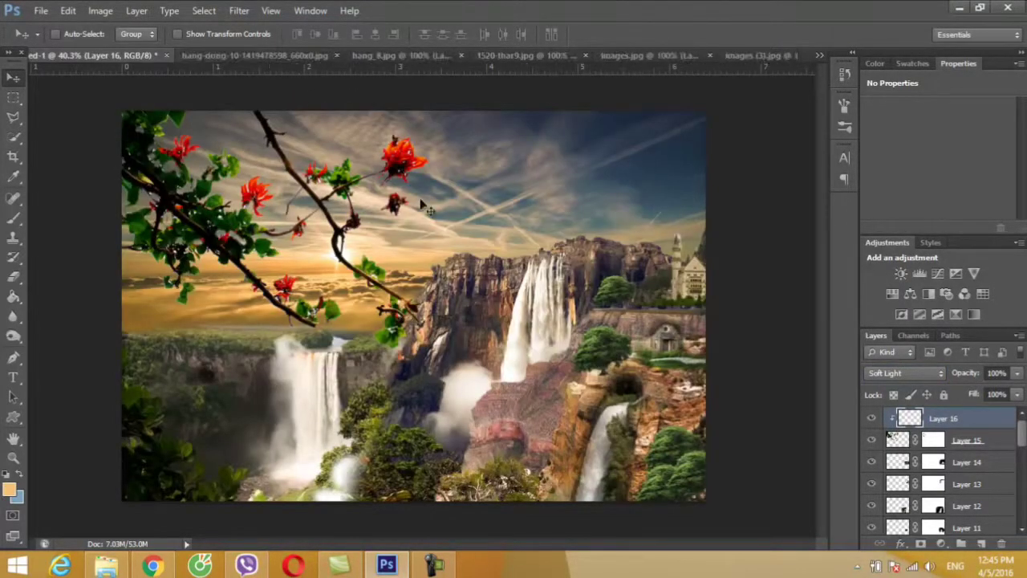
pyautogui.click(336, 55)
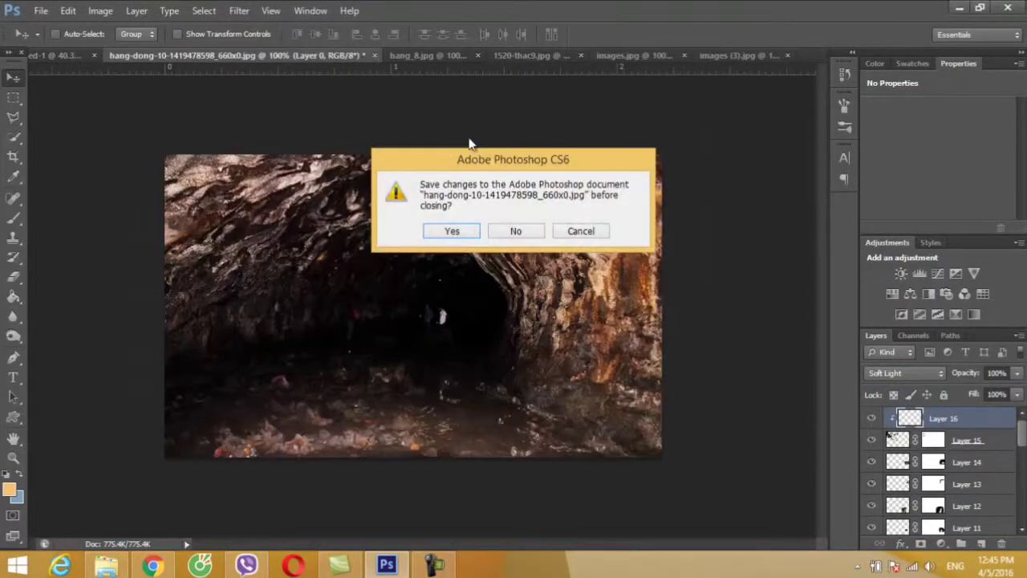
pyautogui.click(517, 232)
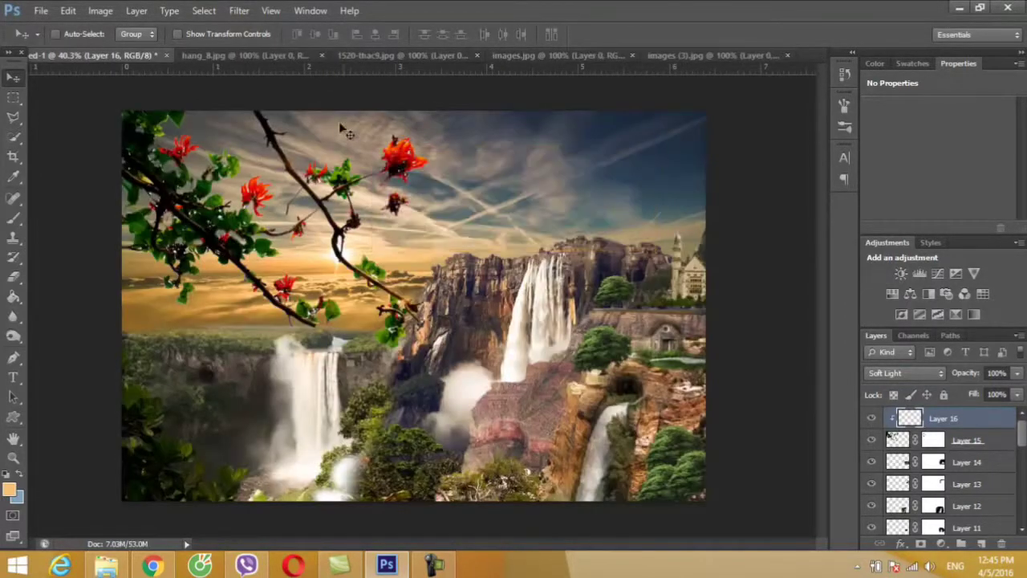
pyautogui.click(321, 55)
pyautogui.click(517, 230)
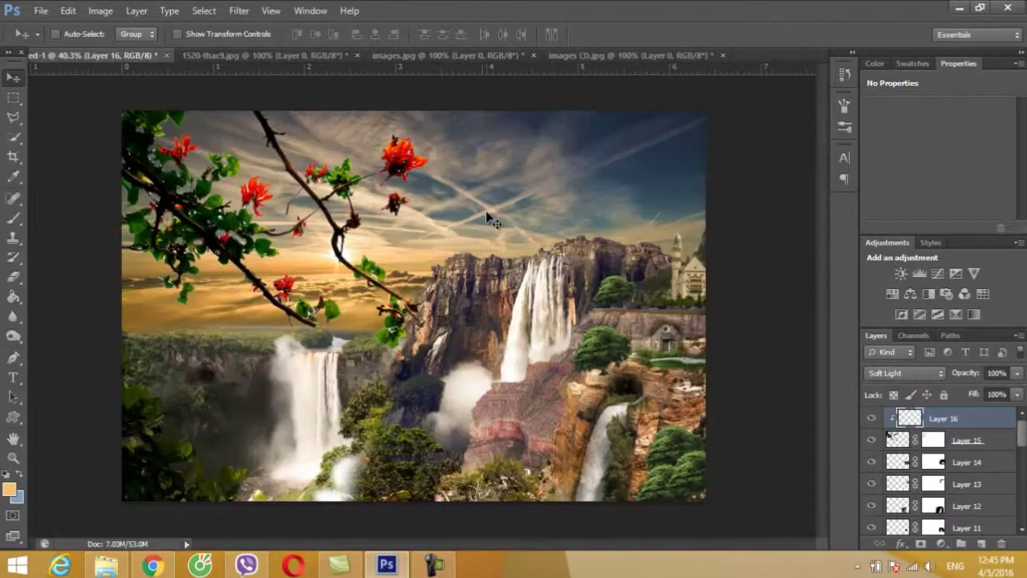
# Open bird-png-image-1-300x230.jpg through Camera Raw with Temperature set to +20
pyautogui.click(39, 10)
pyautogui.click(49, 41)
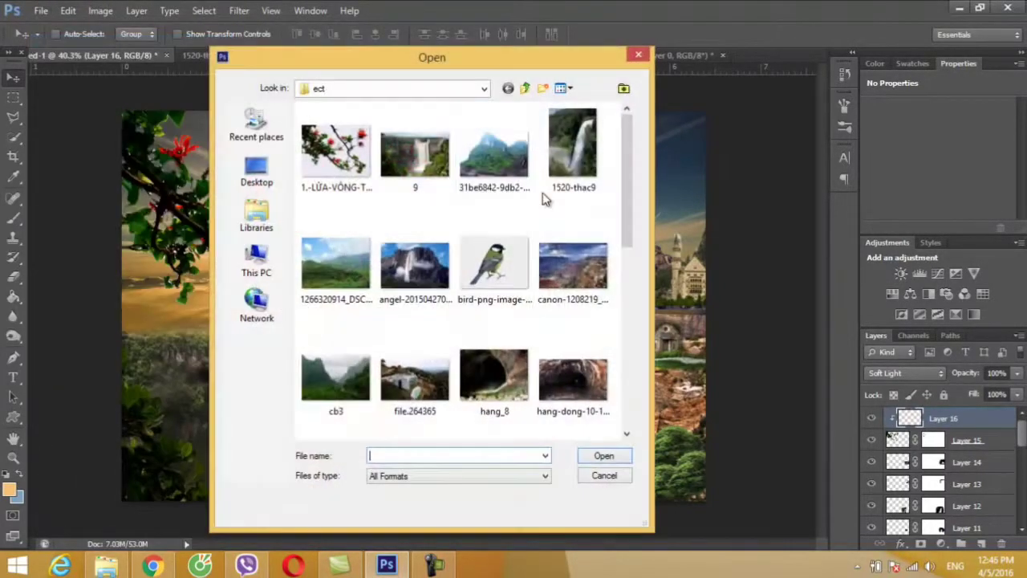
pyautogui.doubleClick(494, 265)
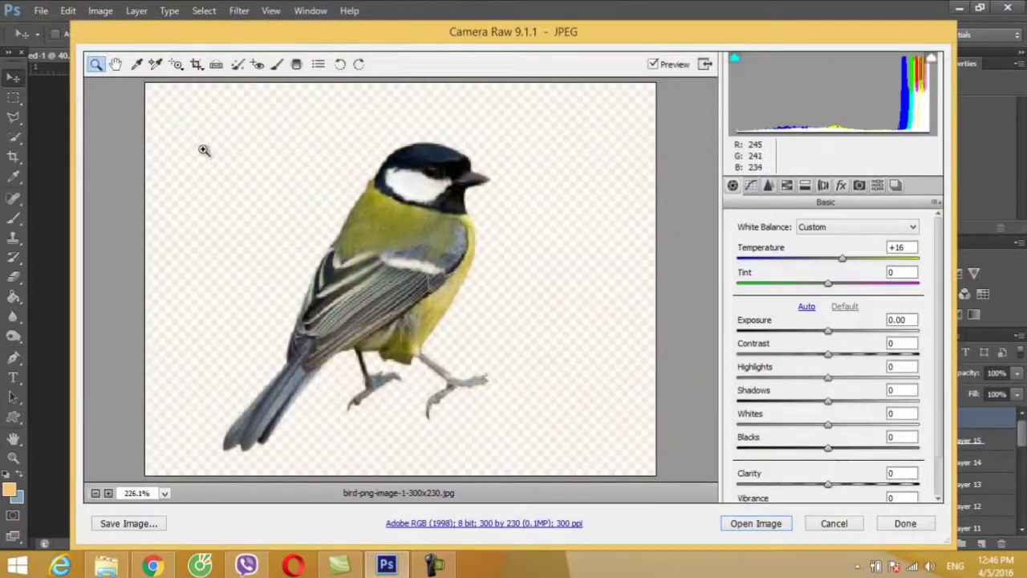
pyautogui.moveTo(843, 260); pyautogui.dragTo(854, 267)
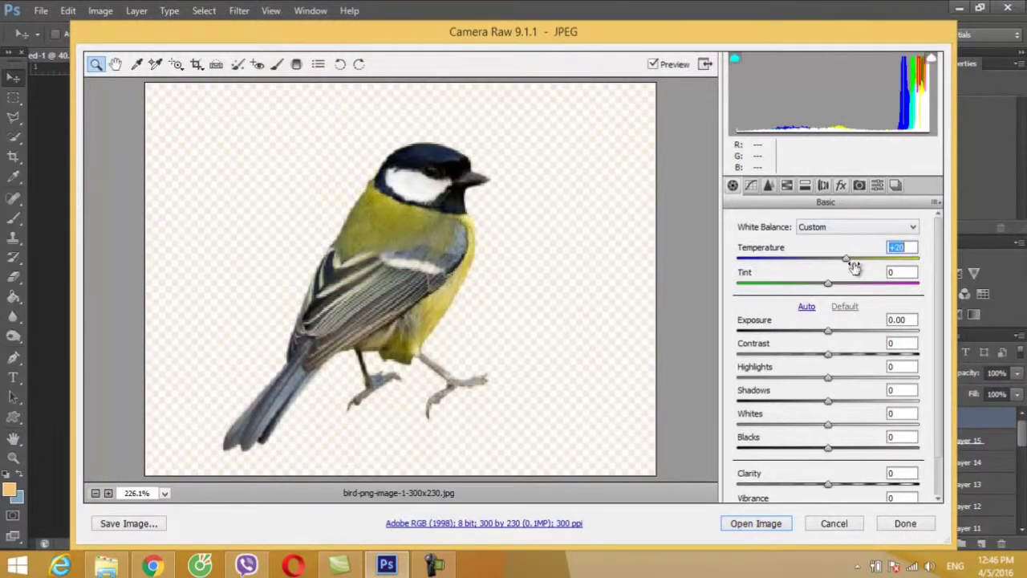
pyautogui.click(755, 524)
pyautogui.click(14, 138)
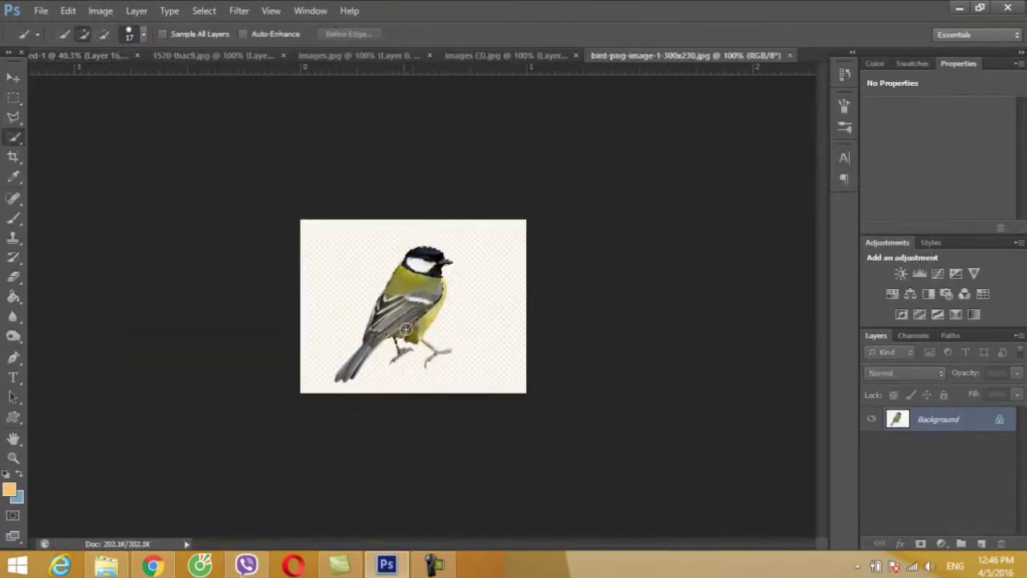
# Quick-select the bird's body and check the selection with a test move, then undo
pyautogui.moveTo(421, 318); pyautogui.dragTo(423, 298)
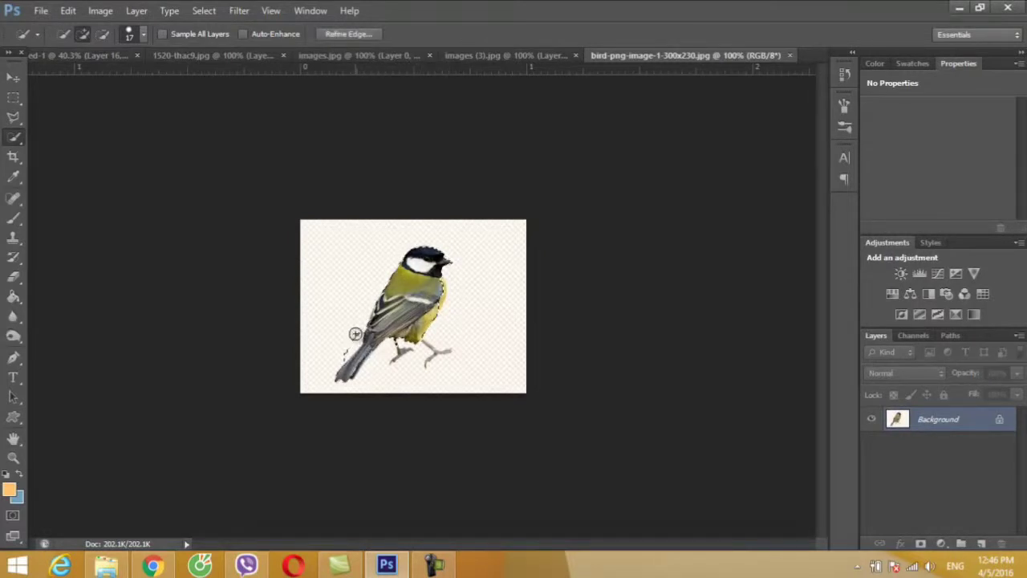
pyautogui.press('alt')
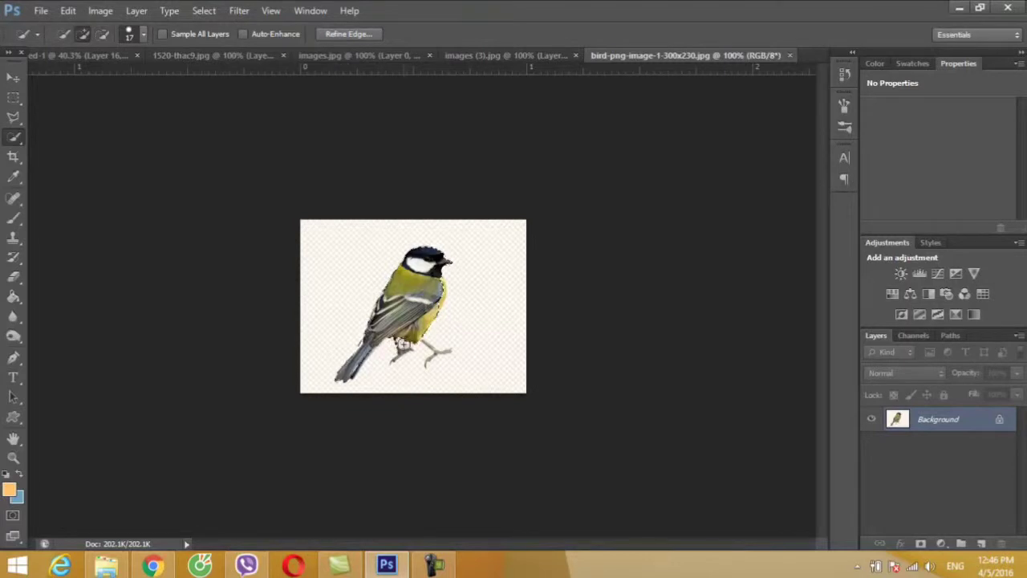
pyautogui.press('v')
pyautogui.moveTo(430, 299); pyautogui.dragTo(416, 295)
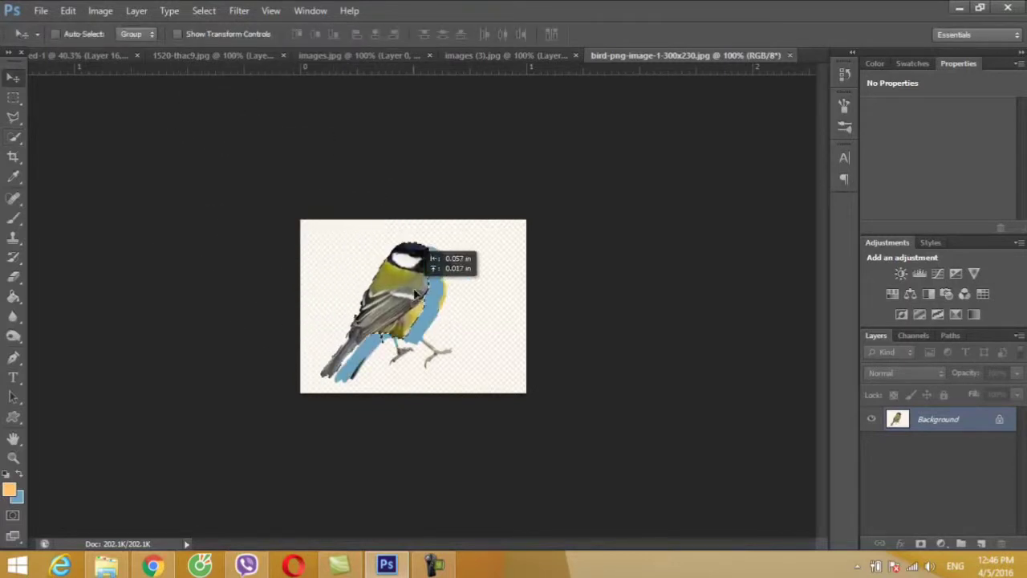
pyautogui.hotkey('ctrl', 'z')
# Shrink the brush to 10 px and extend the bird selection over its legs
pyautogui.press('b')
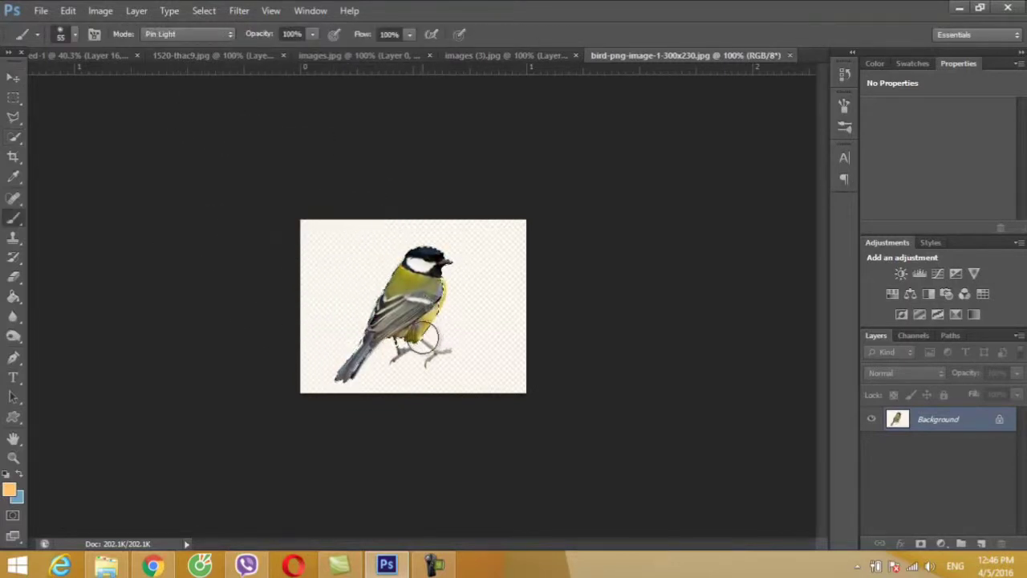
pyautogui.moveTo(425, 339); pyautogui.dragTo(416, 331)
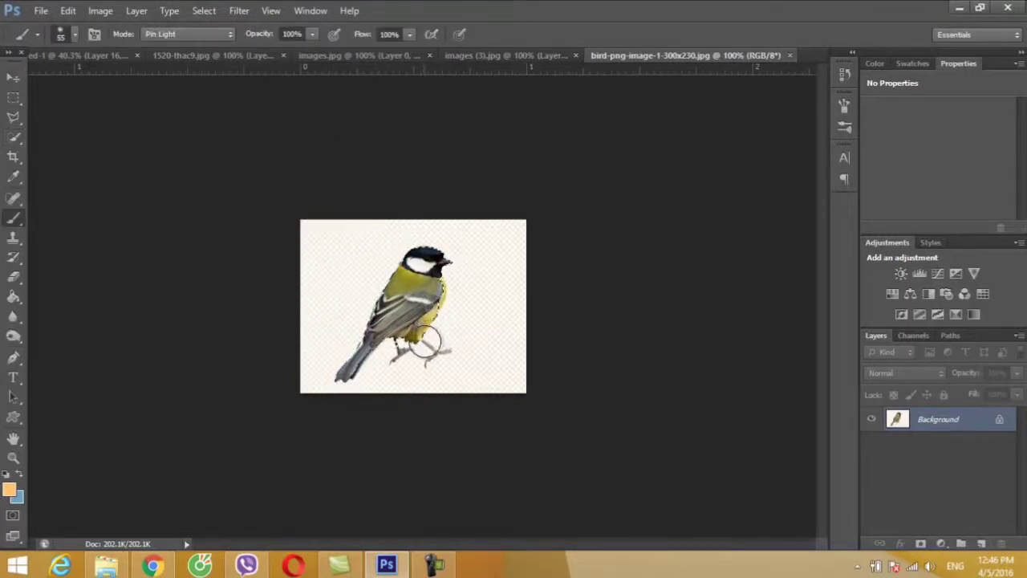
pyautogui.click(76, 33)
pyautogui.moveTo(58, 81); pyautogui.dragTo(29, 81)
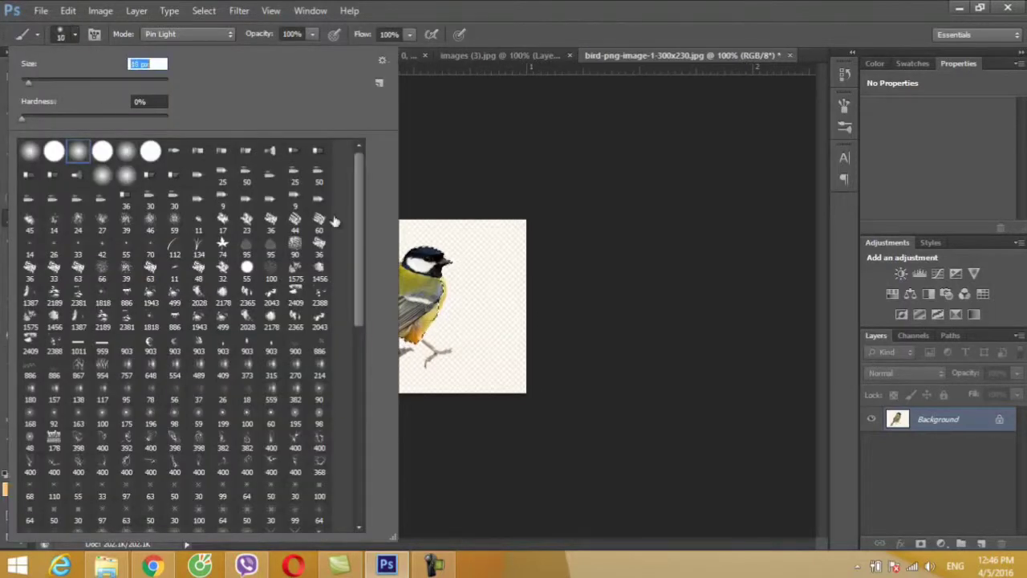
pyautogui.press('Return')
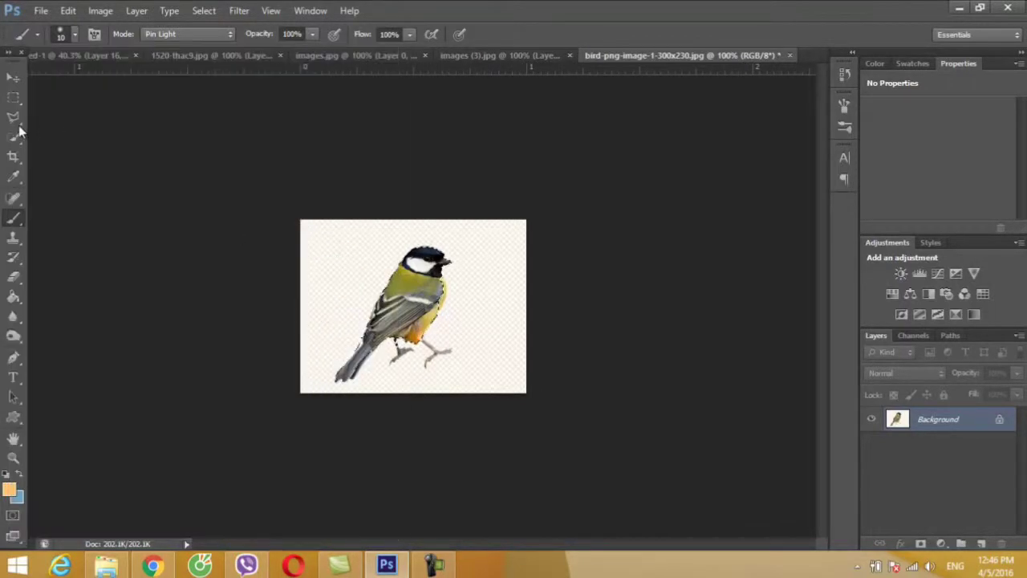
pyautogui.click(14, 135)
pyautogui.moveTo(397, 344); pyautogui.dragTo(433, 354)
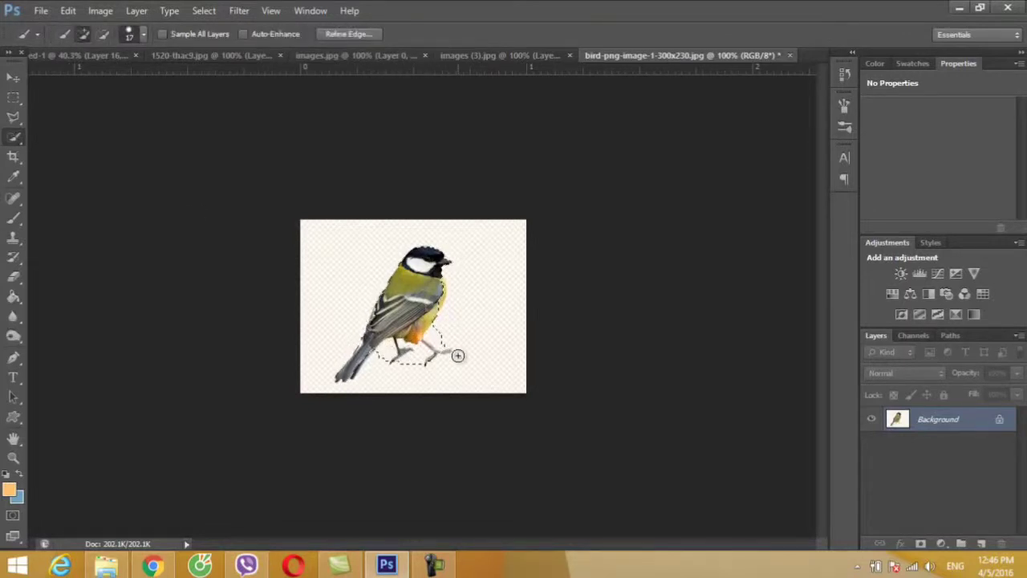
# Test-move the selected bird, then drag it toward the waterfall composite
pyautogui.press('v')
pyautogui.moveTo(409, 298); pyautogui.dragTo(428, 301)
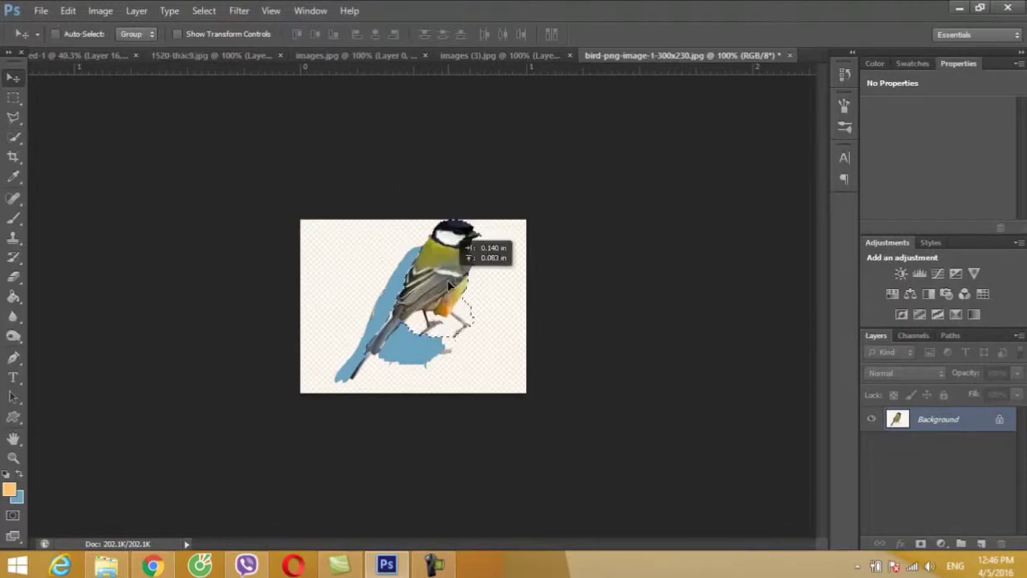
pyautogui.hotkey('ctrl', 'z')
pyautogui.press('s')
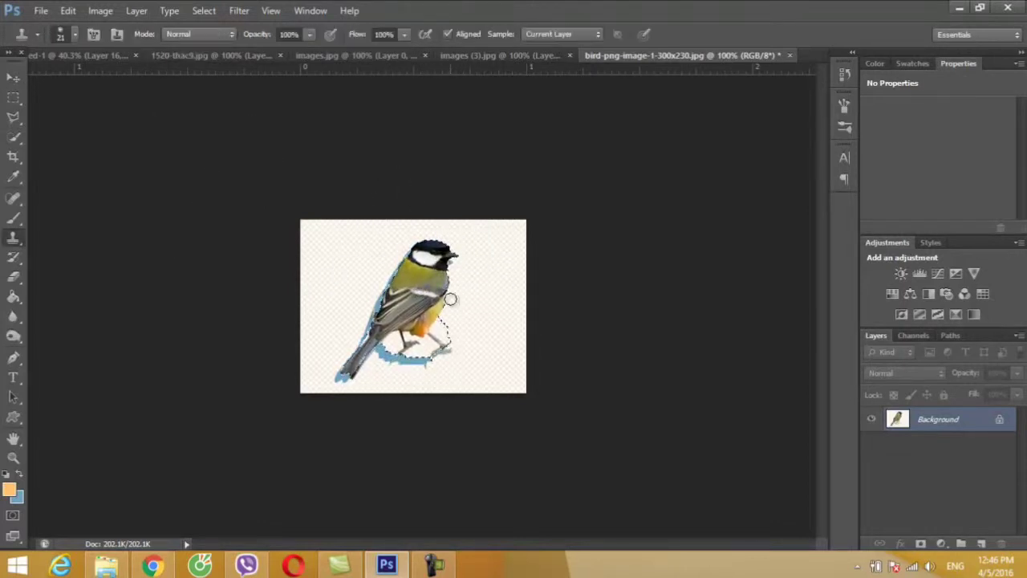
pyautogui.click(451, 298)
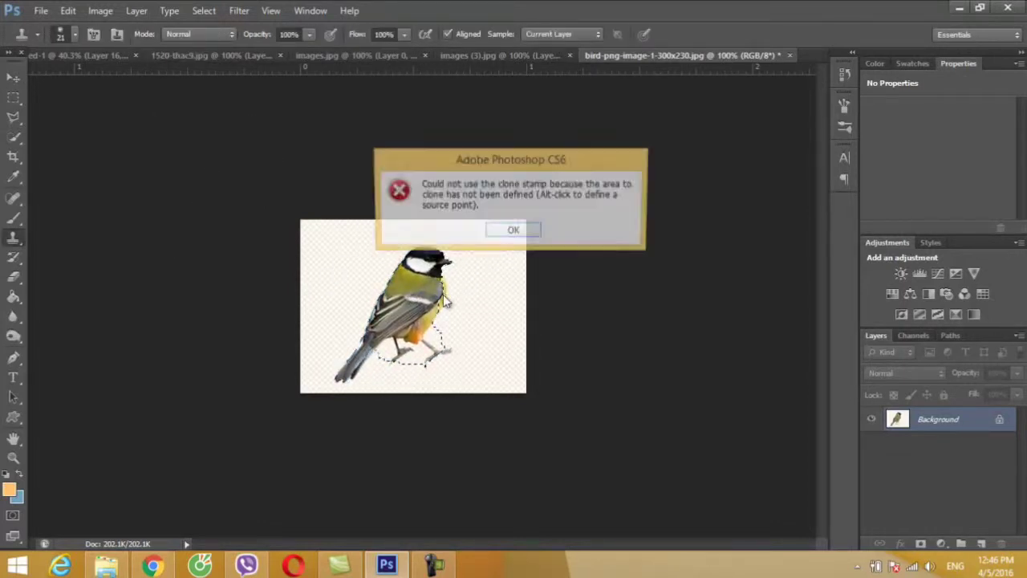
pyautogui.click(503, 230)
pyautogui.click(13, 137)
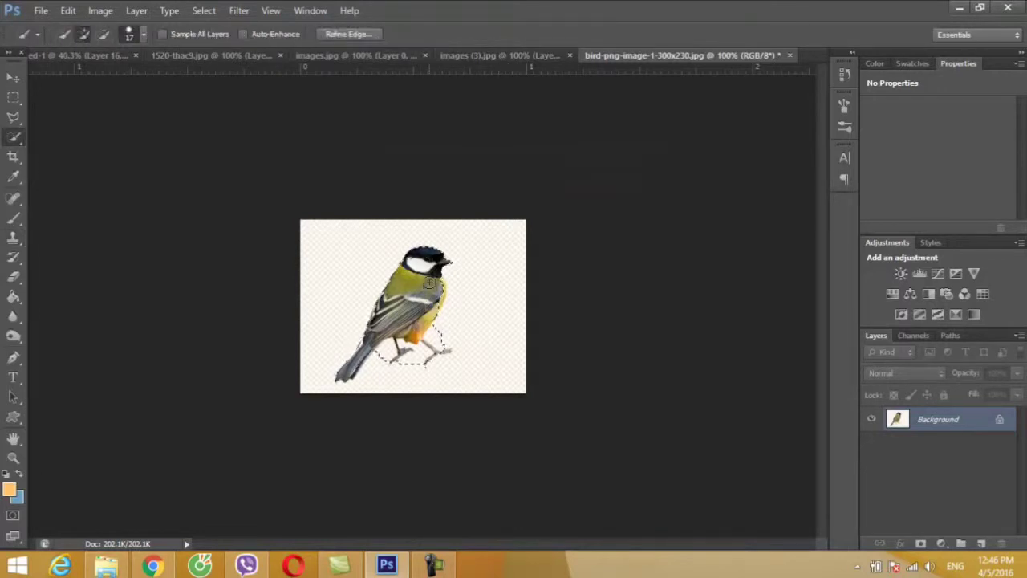
pyautogui.press('v')
pyautogui.moveTo(420, 303)
pyautogui.mouseDown()
pyautogui.moveTo(104, 66)
pyautogui.moveTo(317, 220)
pyautogui.mouseUp()
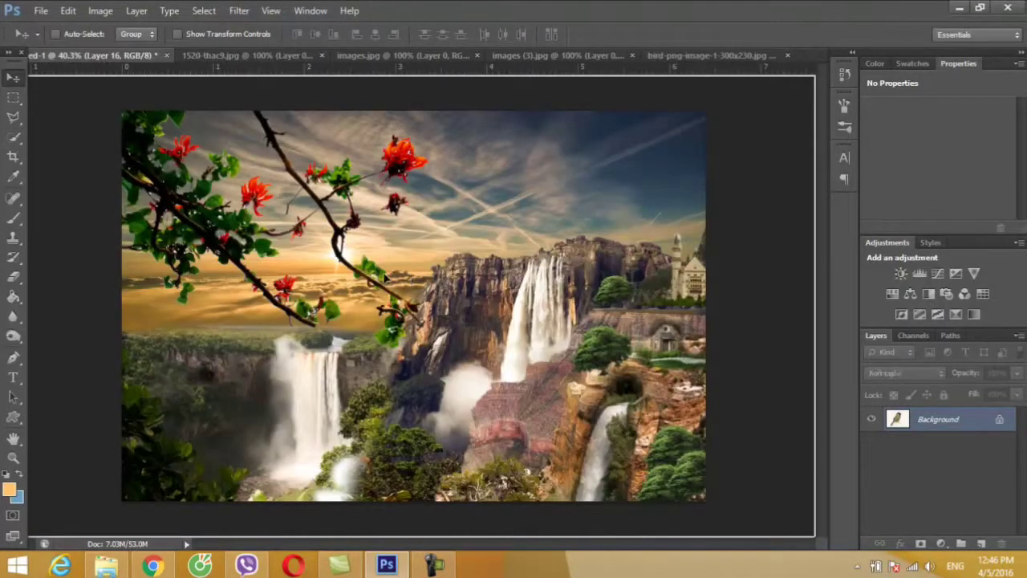
# Drop the bird into the composite and rotate it 30° onto the flowering branch
pyautogui.moveTo(387, 278)
pyautogui.mouseDown()
pyautogui.moveTo(383, 287)
pyautogui.moveTo(454, 261)
pyautogui.mouseUp()
pyautogui.hotkey('ctrl', 't')
pyautogui.moveTo(394, 280); pyautogui.dragTo(401, 276)
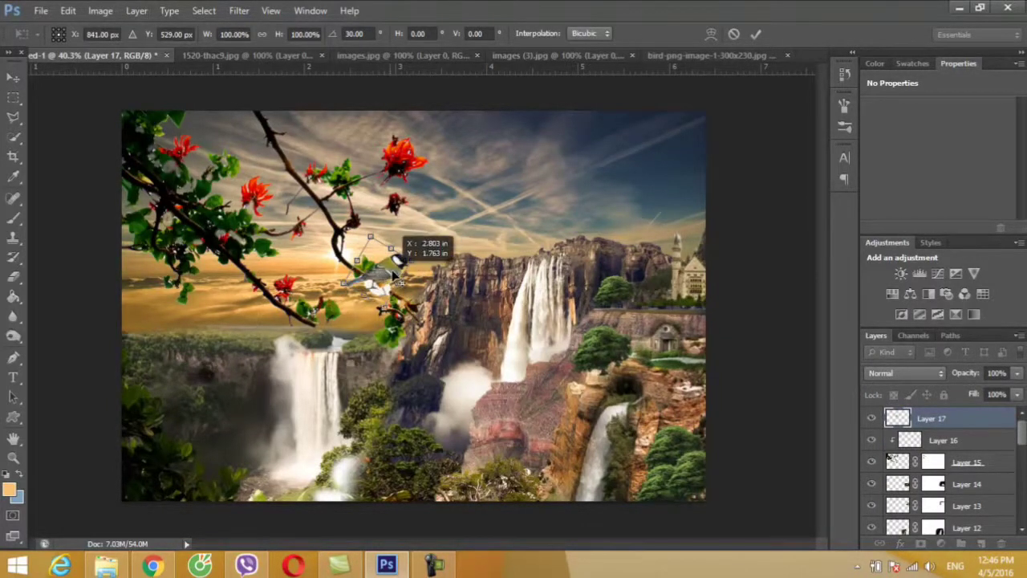
pyautogui.click(13, 77)
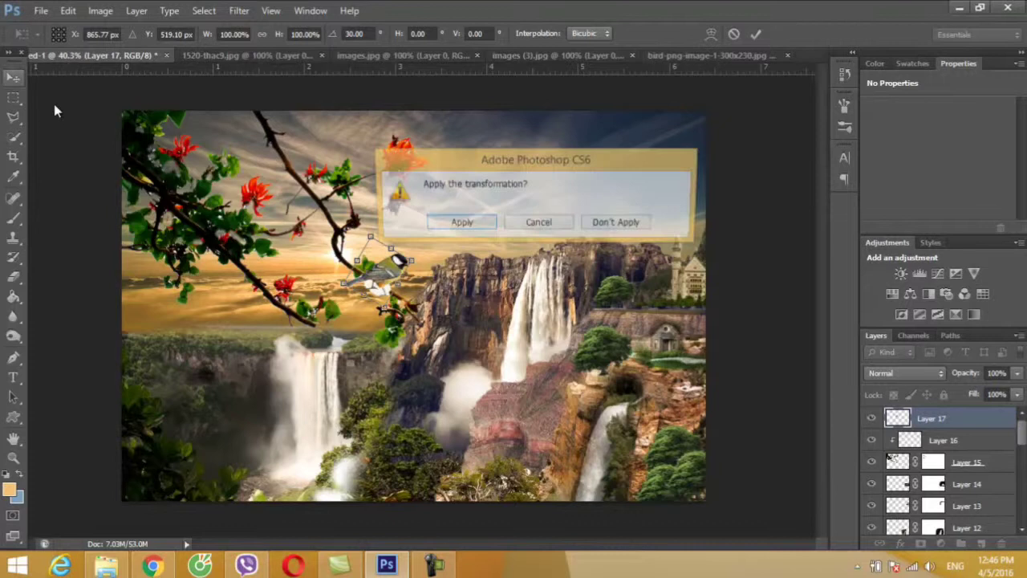
pyautogui.click(479, 224)
# Add a layer mask to the bird layer and a new Layer 18 clipped above it
pyautogui.click(920, 544)
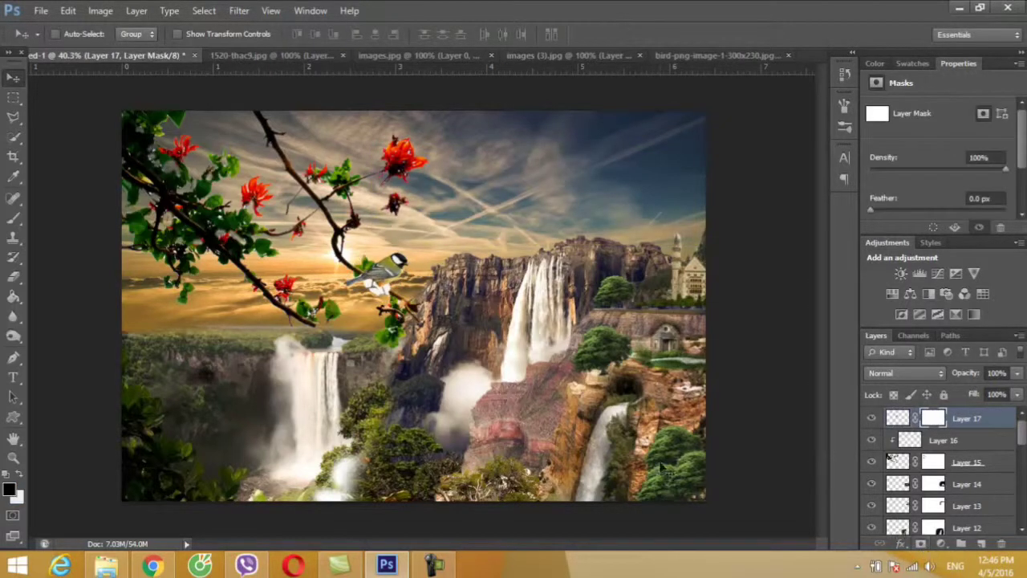
pyautogui.press('b')
pyautogui.press('d')
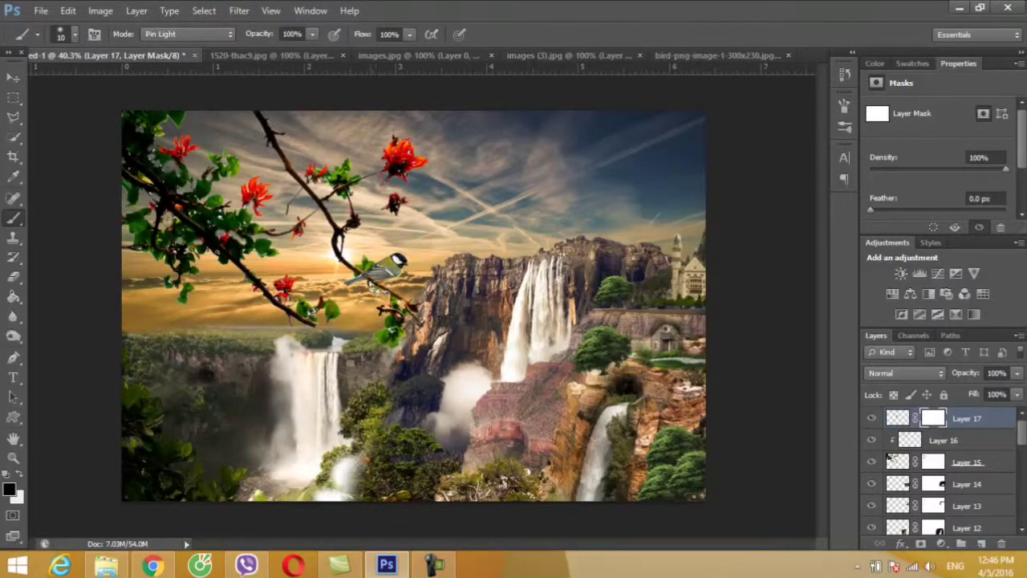
pyautogui.press('v')
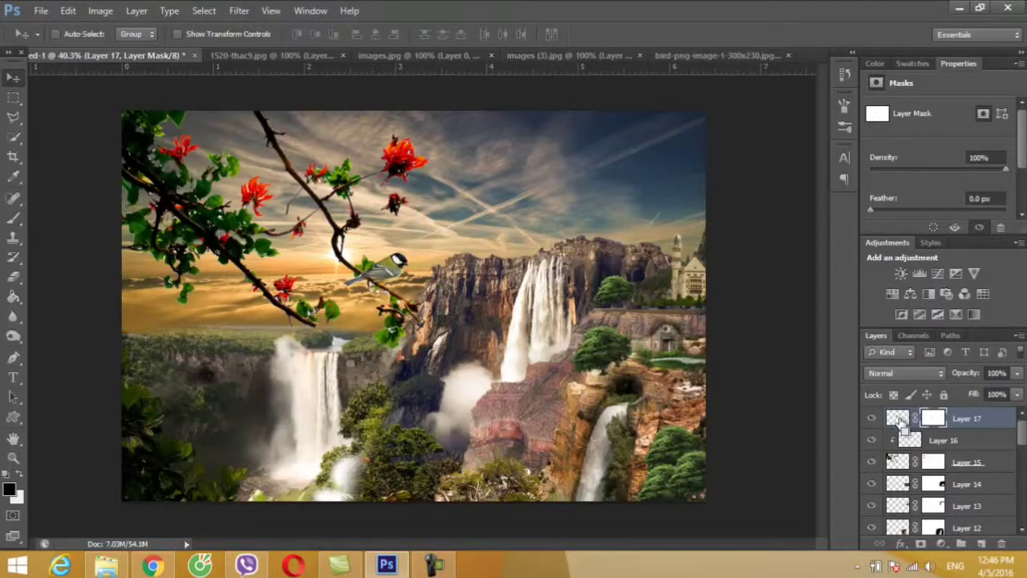
pyautogui.click(981, 544)
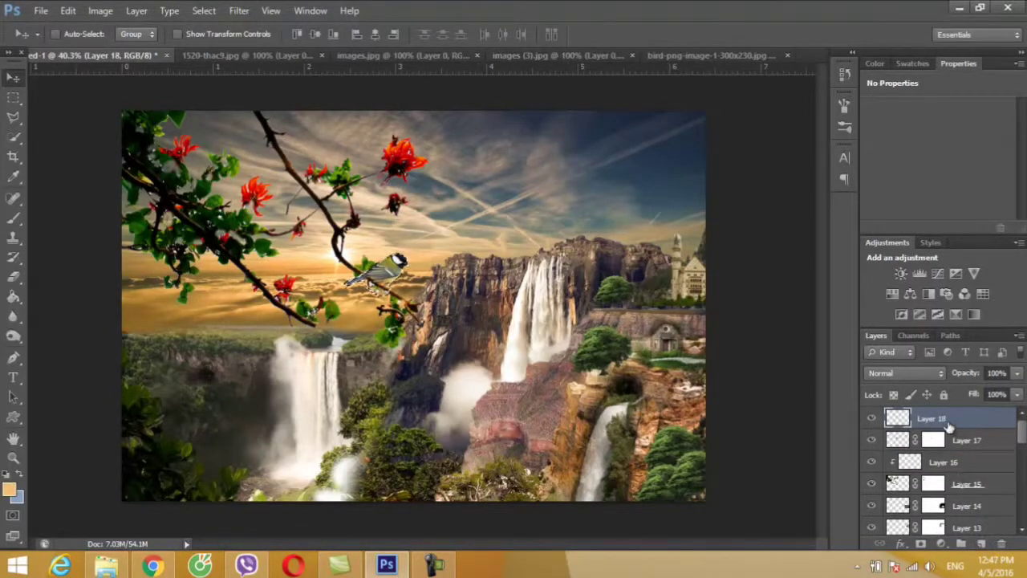
pyautogui.rightClick(950, 427)
pyautogui.click(871, 209)
# Set the brush size to 49 px and switch Layer 18 to Soft Light blending
pyautogui.press('b')
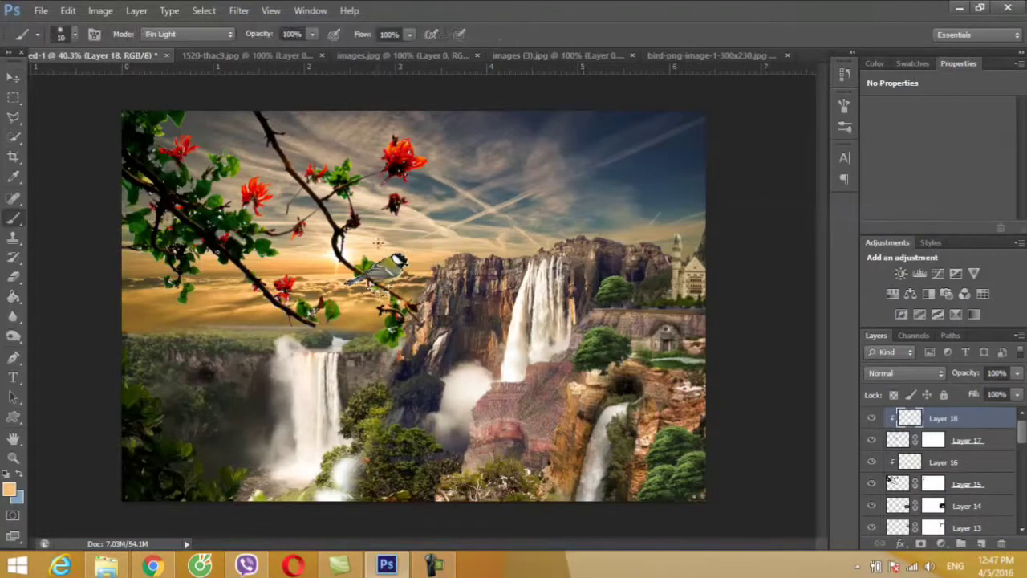
pyautogui.click(76, 35)
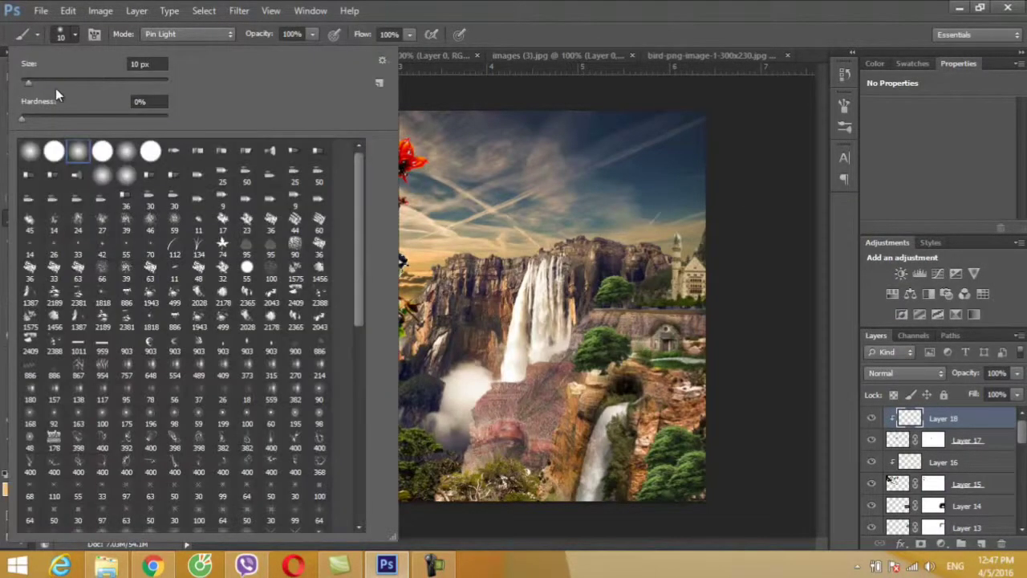
pyautogui.moveTo(33, 80); pyautogui.dragTo(57, 85)
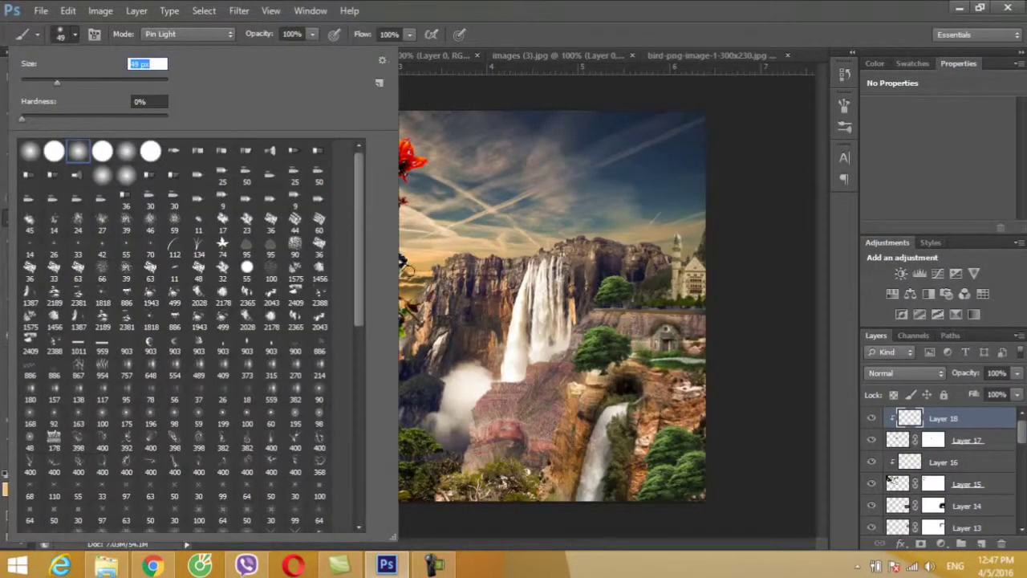
pyautogui.click(402, 258)
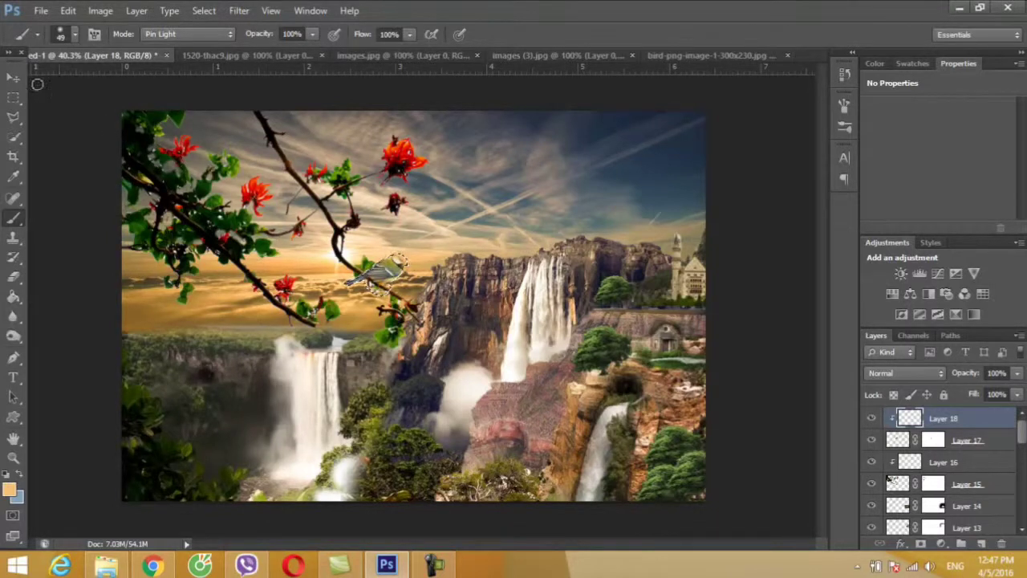
pyautogui.press('v')
pyautogui.click(924, 373)
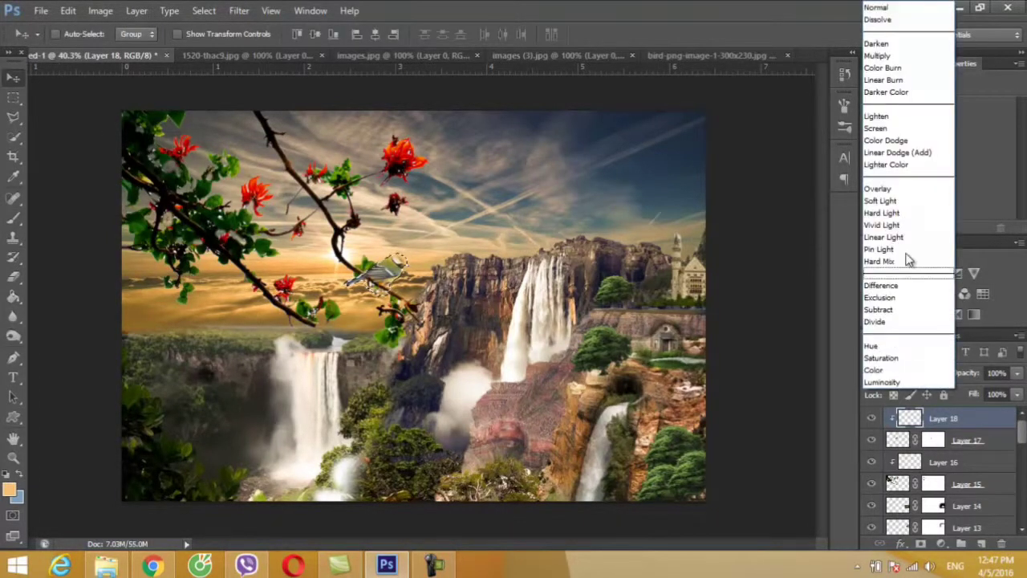
pyautogui.click(906, 200)
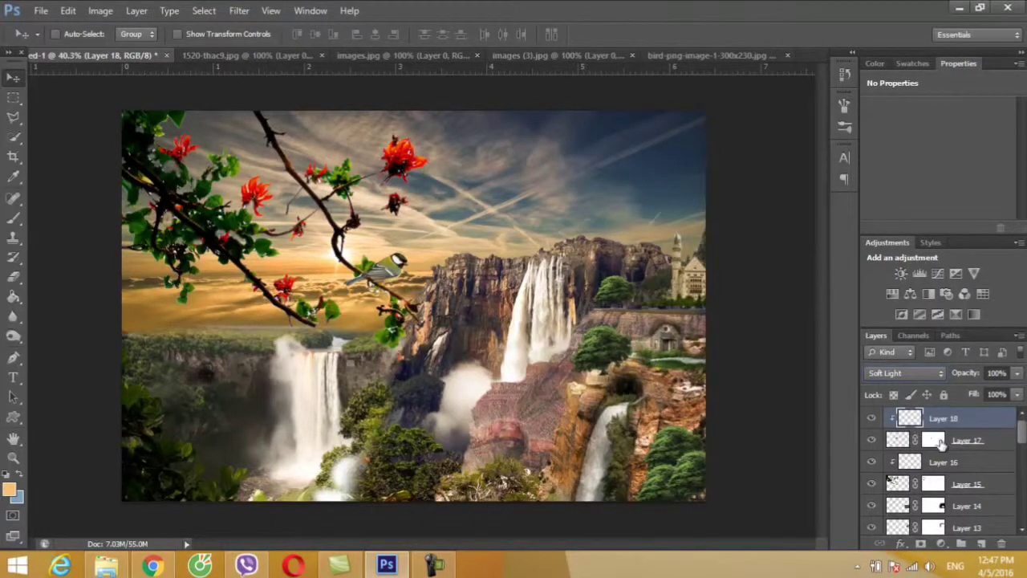
# Select every layer from Layer 18 down to Layer 0 and use Merge Layers
pyautogui.keyDown('ctrl'); pyautogui.click(995, 440); pyautogui.keyUp('ctrl')
pyautogui.keyDown('ctrl'); pyautogui.click(998, 462); pyautogui.keyUp('ctrl')
pyautogui.keyDown('ctrl'); pyautogui.click(999, 484); pyautogui.keyUp('ctrl')
pyautogui.keyDown('ctrl'); pyautogui.click(1002, 506); pyautogui.keyUp('ctrl')
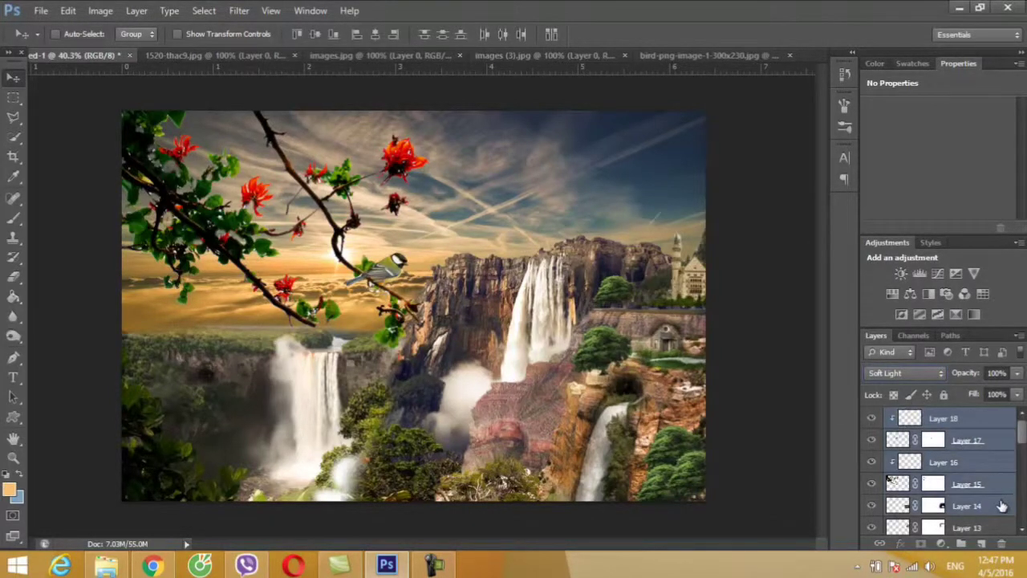
pyautogui.scroll(-1, 1002, 510)
pyautogui.keyDown('ctrl'); pyautogui.click(1002, 506); pyautogui.keyUp('ctrl')
pyautogui.scroll(-1, 1002, 507)
pyautogui.keyDown('ctrl'); pyautogui.click(999, 527); pyautogui.keyUp('ctrl')
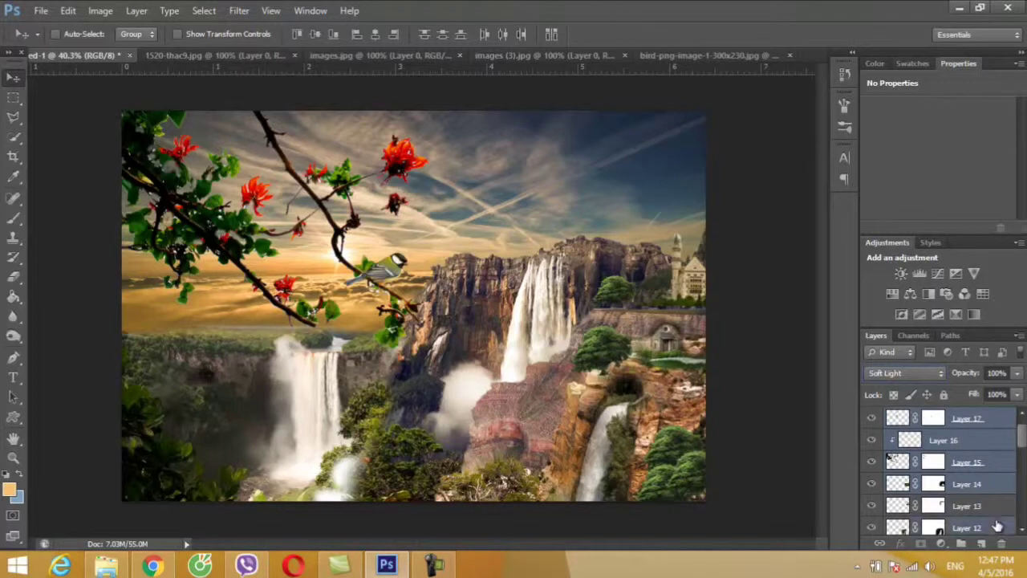
pyautogui.keyDown('ctrl'); pyautogui.click(995, 506); pyautogui.keyUp('ctrl')
pyautogui.scroll(-1, 993, 508)
pyautogui.keyDown('ctrl'); pyautogui.click(996, 527); pyautogui.keyUp('ctrl')
pyautogui.scroll(-1, 994, 513)
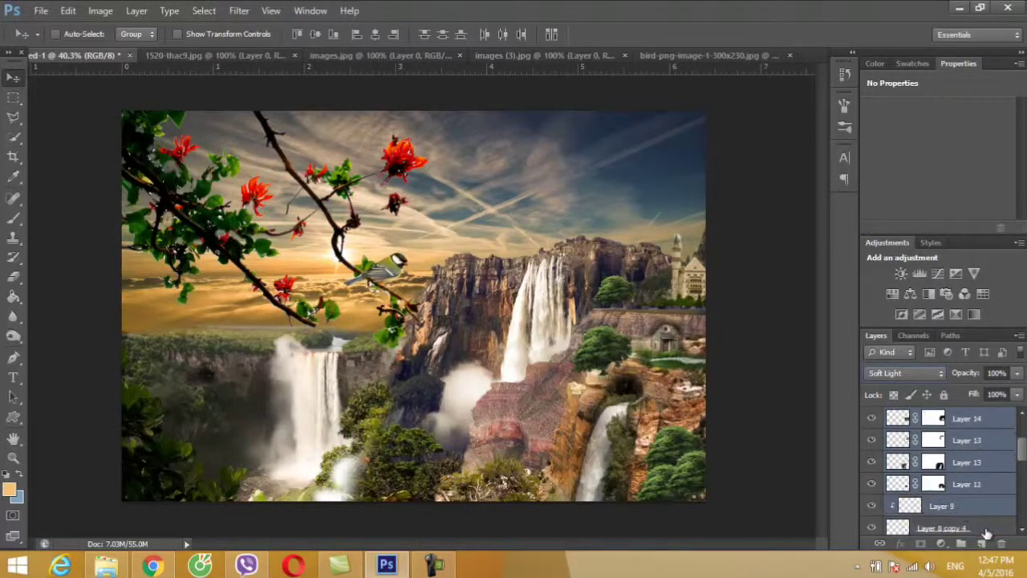
pyautogui.scroll(-2, 992, 510)
pyautogui.keyDown('ctrl'); pyautogui.click(987, 486); pyautogui.keyUp('ctrl')
pyautogui.keyDown('ctrl'); pyautogui.click(987, 507); pyautogui.keyUp('ctrl')
pyautogui.keyDown('ctrl'); pyautogui.click(988, 528); pyautogui.keyUp('ctrl')
pyautogui.scroll(-4, 989, 530)
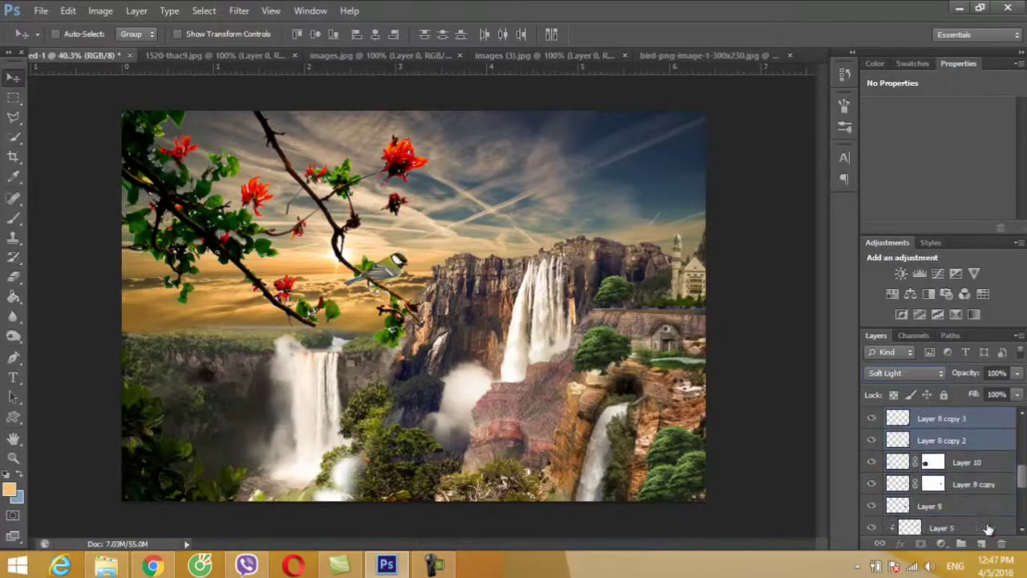
pyautogui.keyDown('ctrl'); pyautogui.click(987, 463); pyautogui.keyUp('ctrl')
pyautogui.keyDown('ctrl'); pyautogui.click(989, 484); pyautogui.keyUp('ctrl')
pyautogui.keyDown('ctrl'); pyautogui.click(995, 506); pyautogui.keyUp('ctrl')
pyautogui.keyDown('ctrl'); pyautogui.click(994, 527); pyautogui.keyUp('ctrl')
pyautogui.scroll(-3, 993, 525)
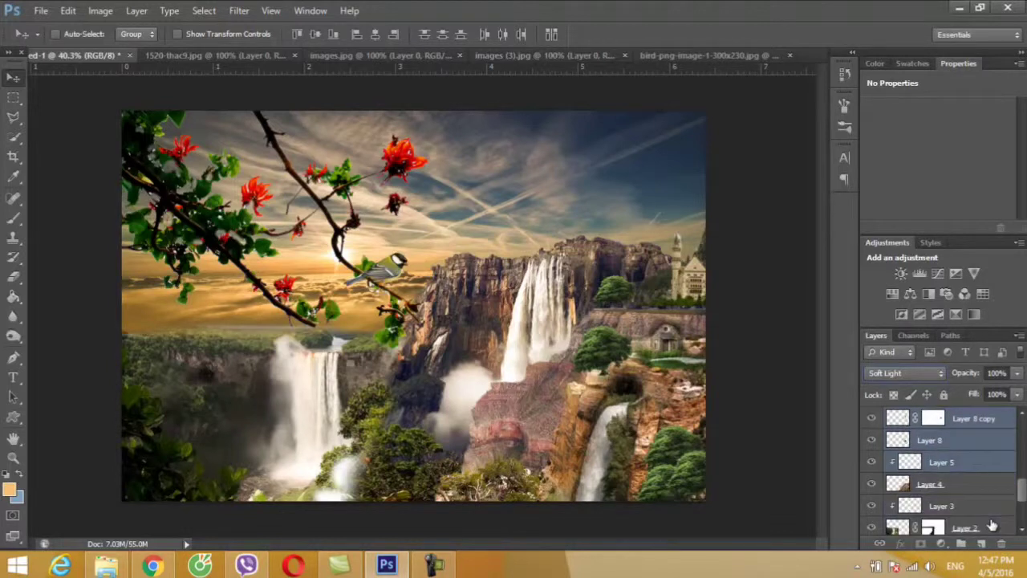
pyautogui.keyDown('ctrl'); pyautogui.click(989, 484); pyautogui.keyUp('ctrl')
pyautogui.keyDown('ctrl'); pyautogui.click(997, 507); pyautogui.keyUp('ctrl')
pyautogui.keyDown('ctrl'); pyautogui.click(1002, 527); pyautogui.keyUp('ctrl')
pyautogui.scroll(-4, 1002, 513)
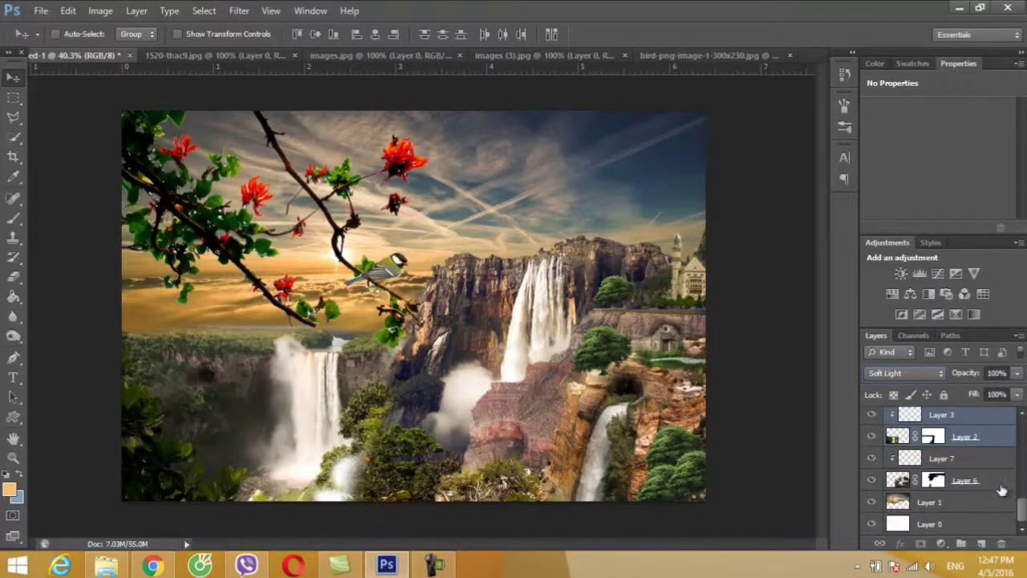
pyautogui.keyDown('ctrl'); pyautogui.click(1002, 463); pyautogui.keyUp('ctrl')
pyautogui.keyDown('ctrl'); pyautogui.click(1000, 484); pyautogui.keyUp('ctrl')
pyautogui.keyDown('ctrl'); pyautogui.click(1002, 506); pyautogui.keyUp('ctrl')
pyautogui.keyDown('ctrl'); pyautogui.click(1003, 525); pyautogui.keyUp('ctrl')
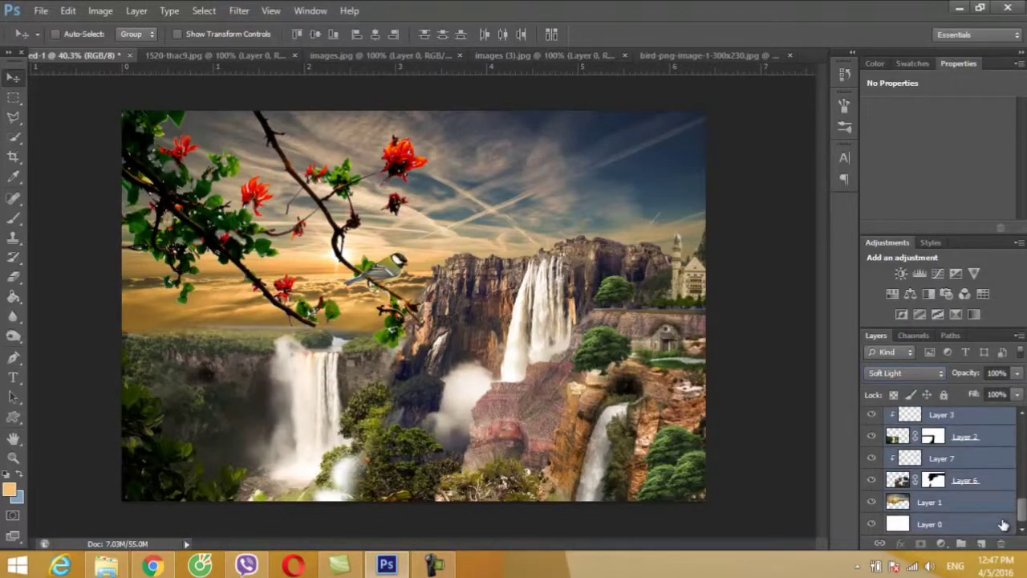
pyautogui.rightClick(1003, 524)
pyautogui.click(866, 369)
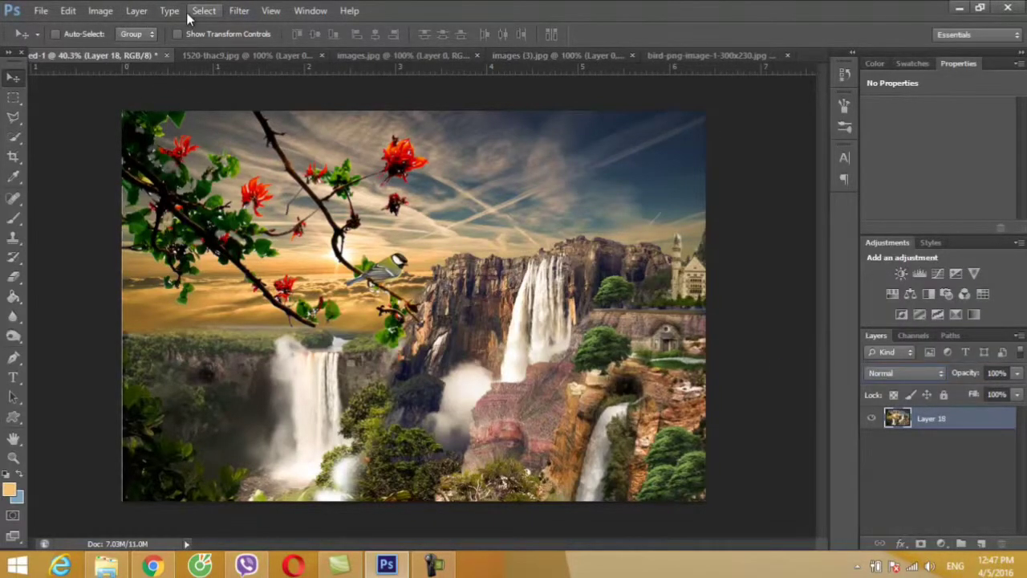
pyautogui.click(239, 11)
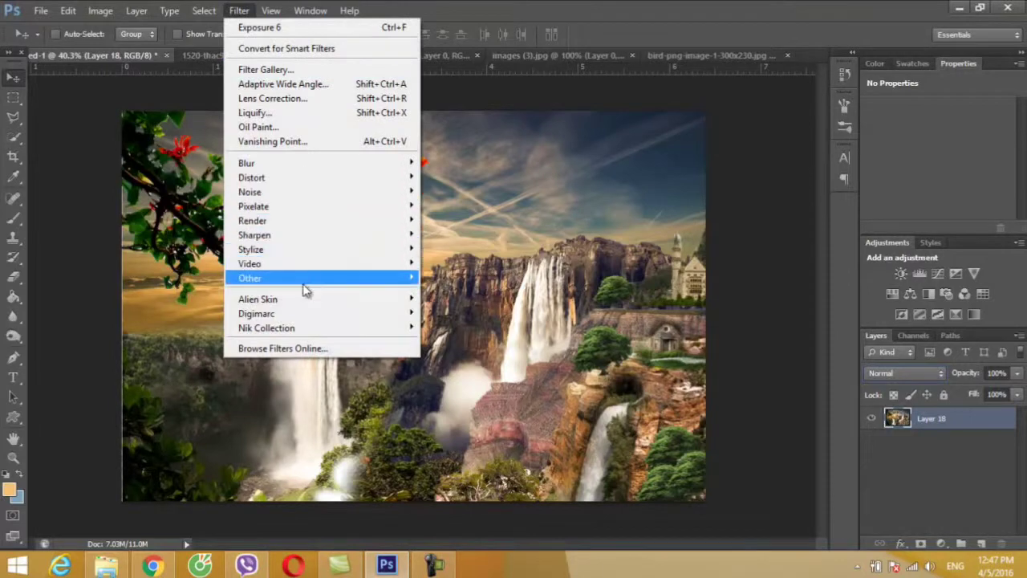
pyautogui.moveTo(257, 299)
pyautogui.click(438, 300)
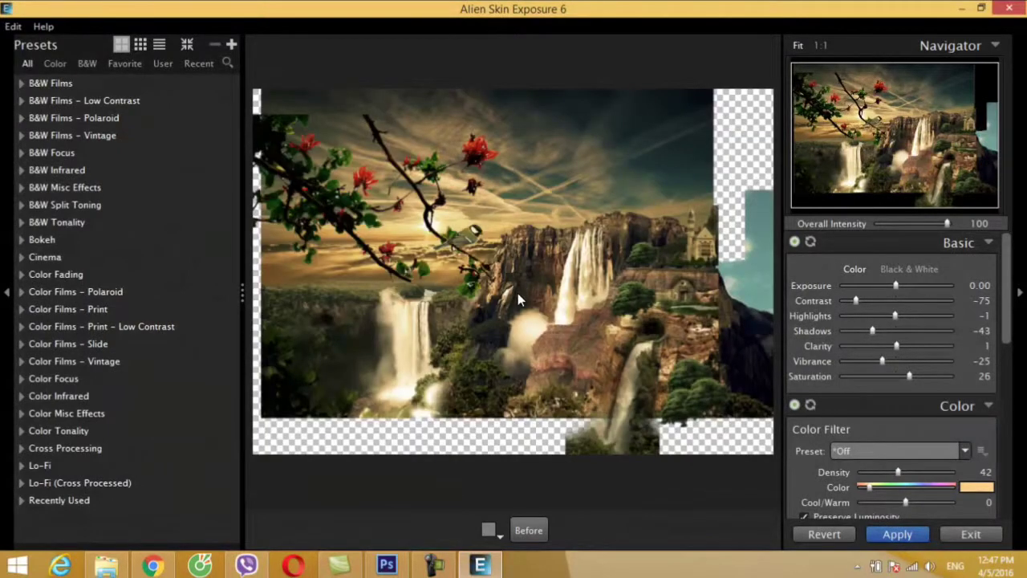
pyautogui.click(1010, 9)
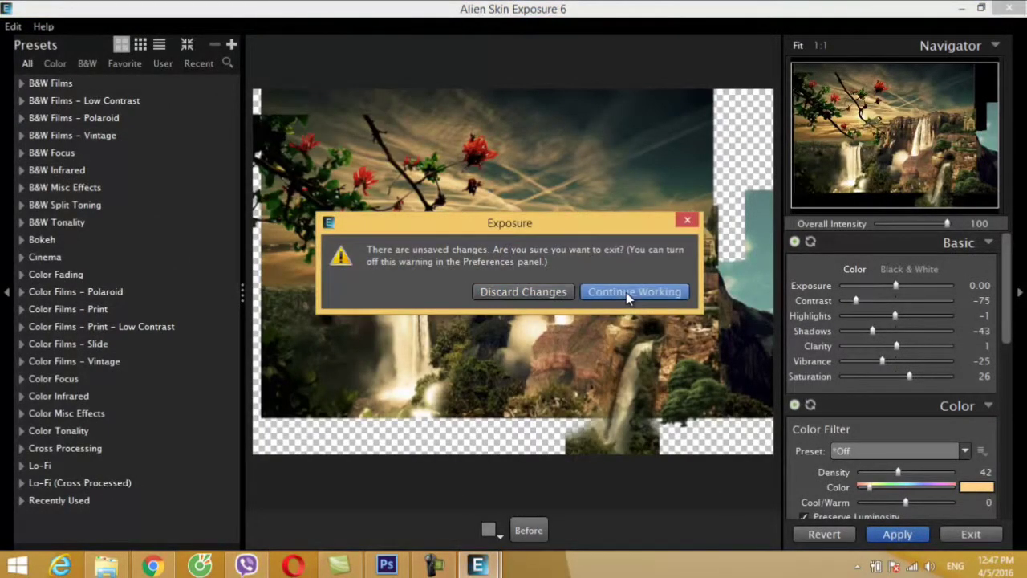
pyautogui.click(523, 291)
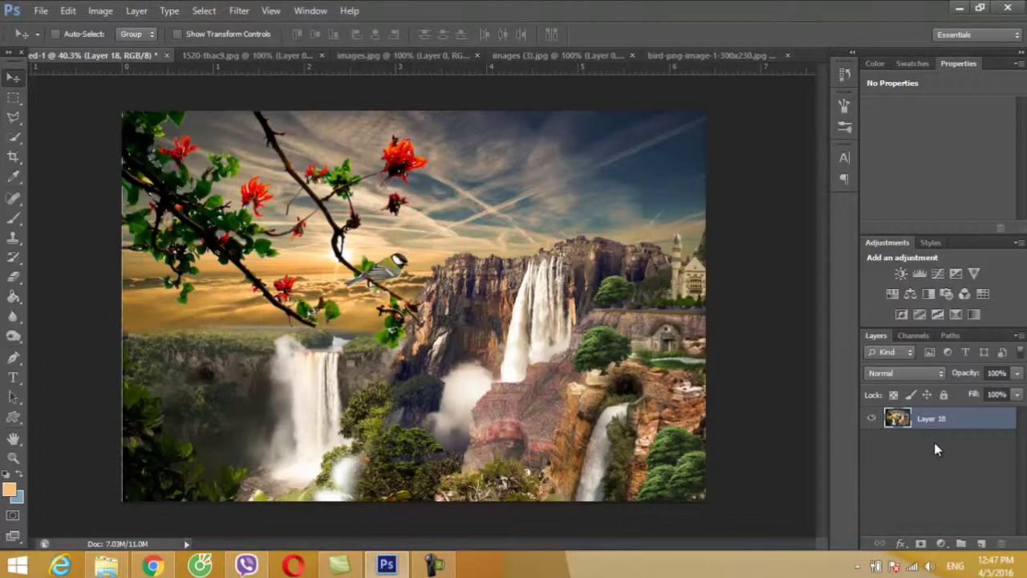
# Save the composite as Untitled-1.jpg in JPEG format on the Desktop
pyautogui.click(40, 10)
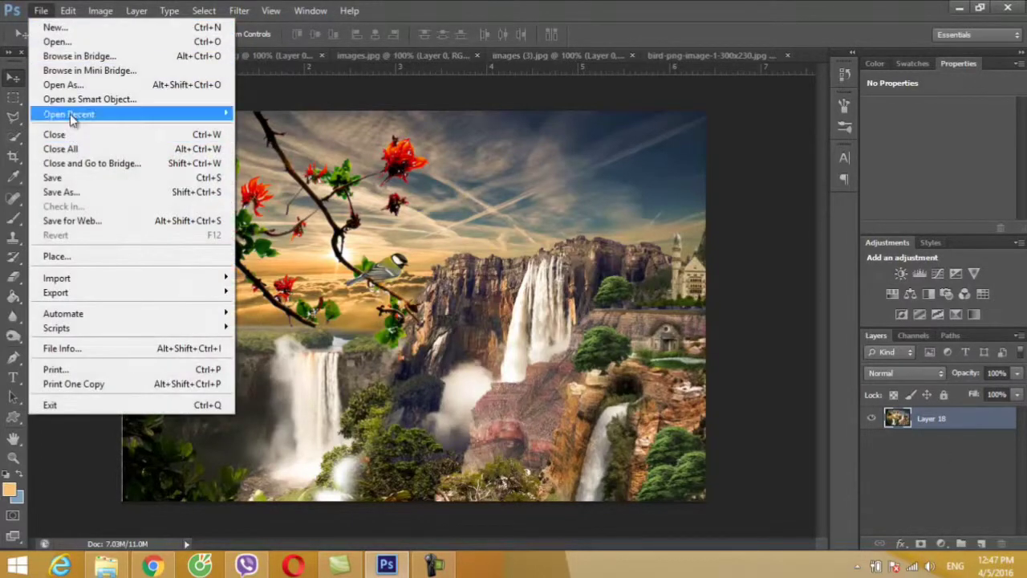
pyautogui.click(64, 191)
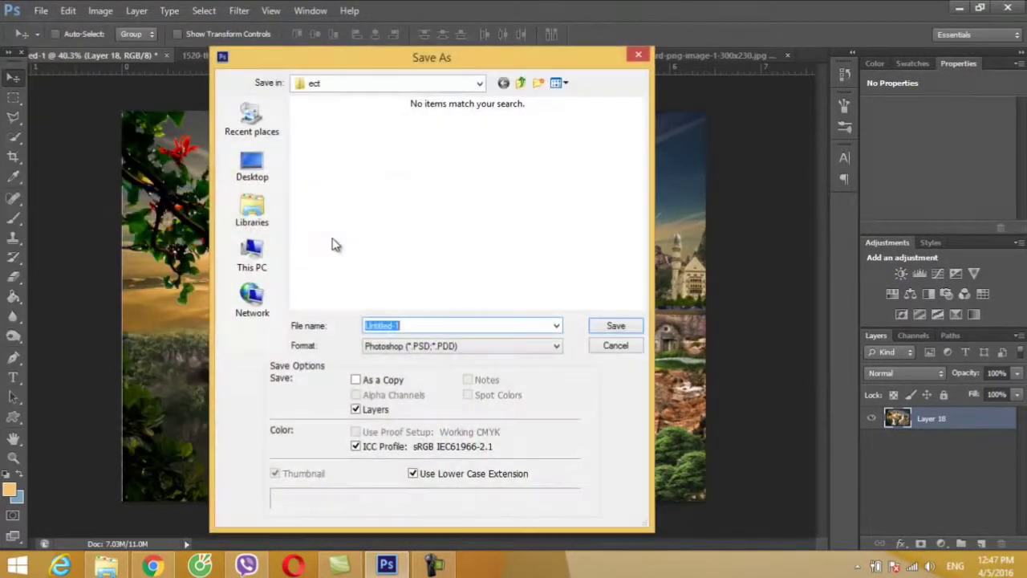
pyautogui.click(252, 166)
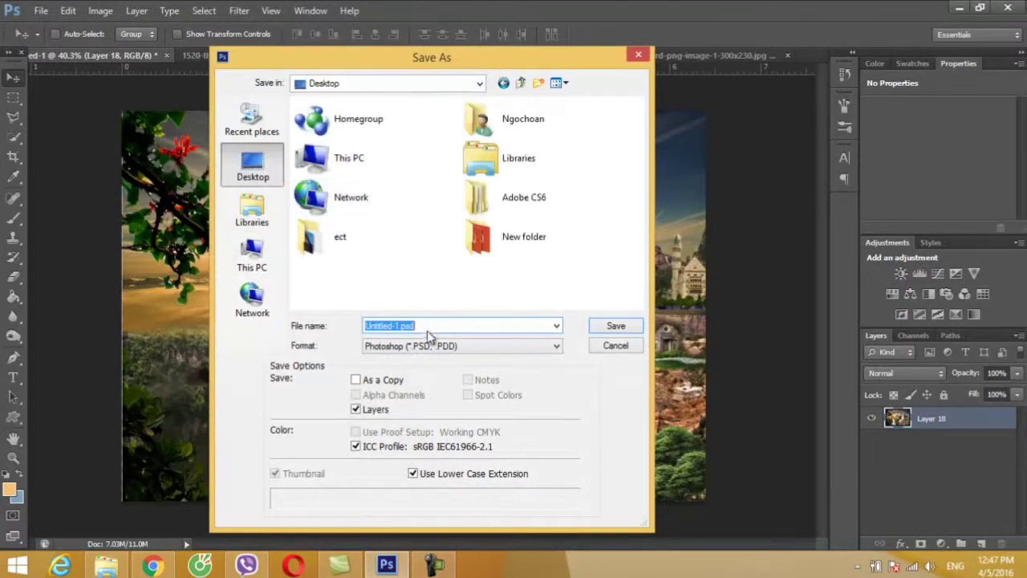
pyautogui.click(428, 345)
pyautogui.click(447, 439)
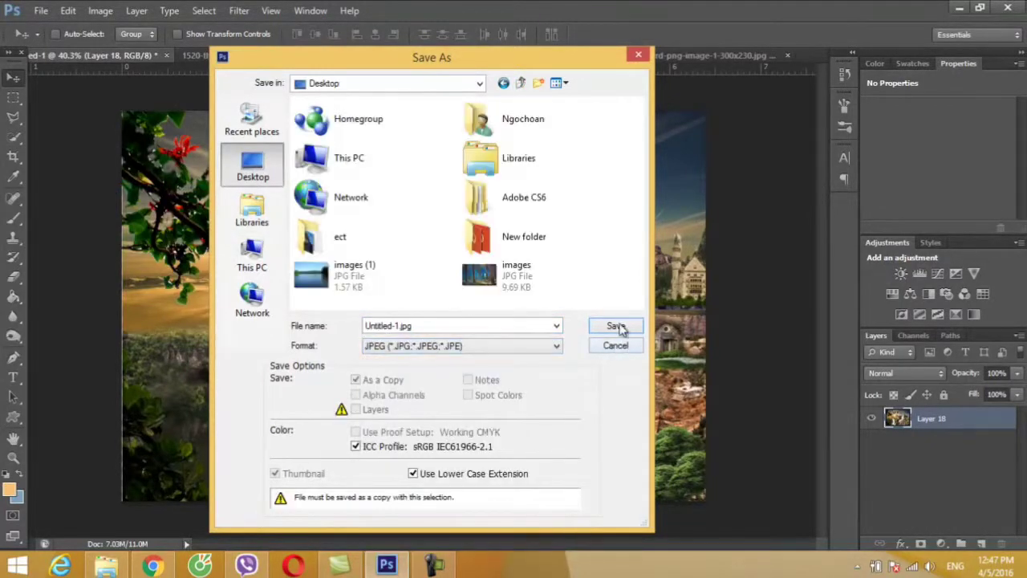
pyautogui.click(615, 326)
pyautogui.click(601, 140)
# Reopen Untitled-1.jpg through Camera Raw with Temperature raised to +19
pyautogui.click(40, 11)
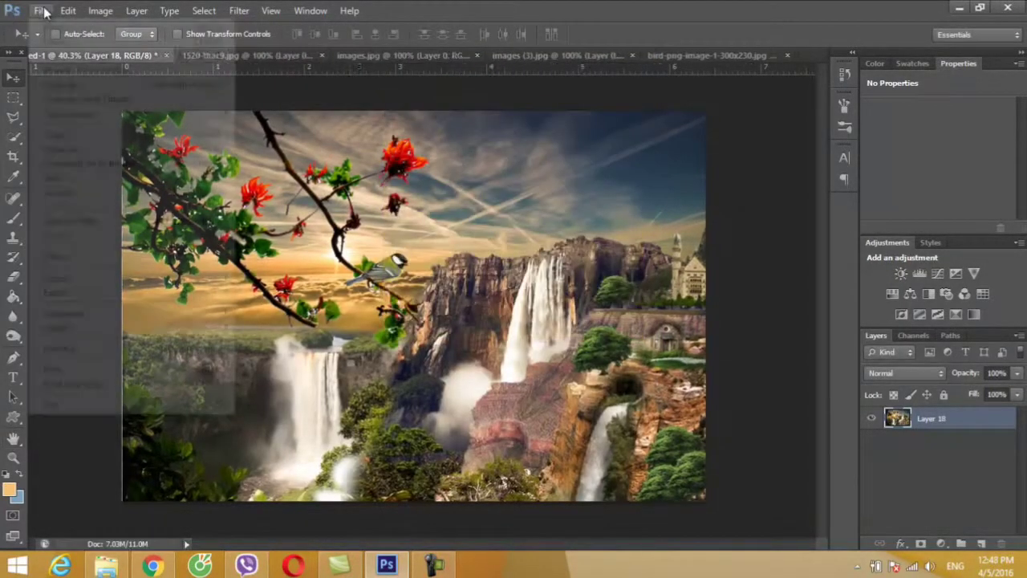
pyautogui.click(56, 41)
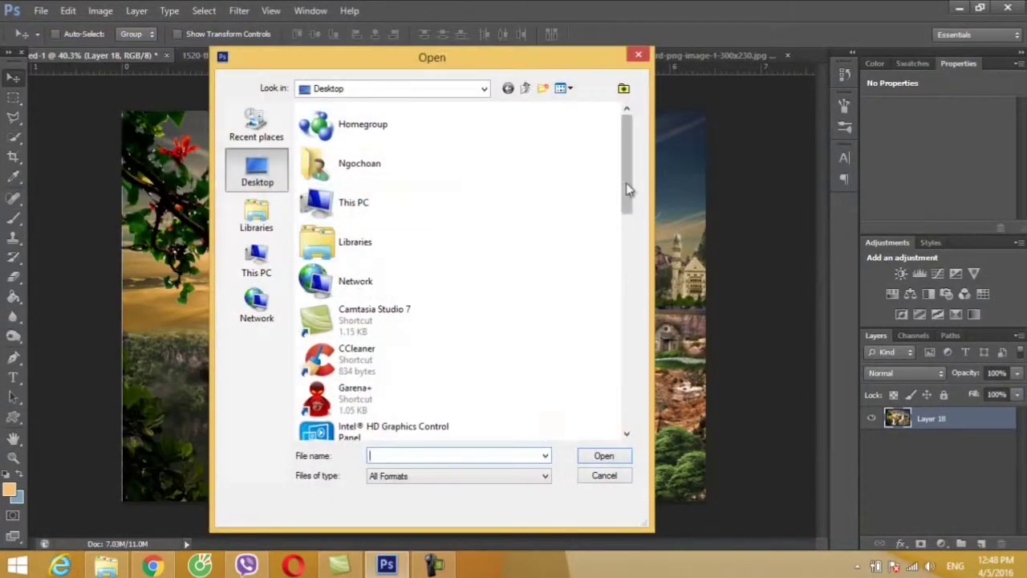
pyautogui.moveTo(626, 160); pyautogui.dragTo(634, 402)
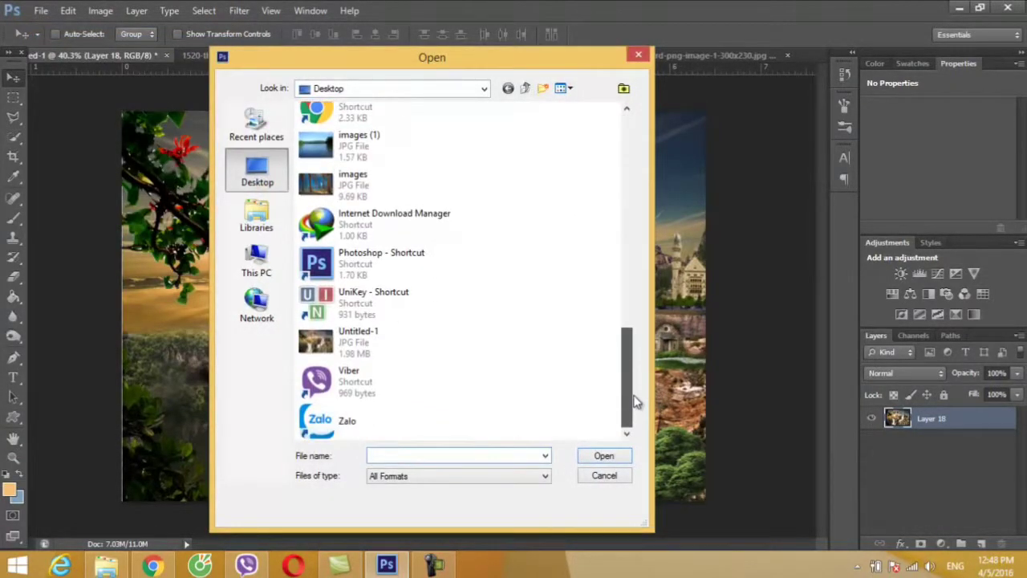
pyautogui.doubleClick(413, 349)
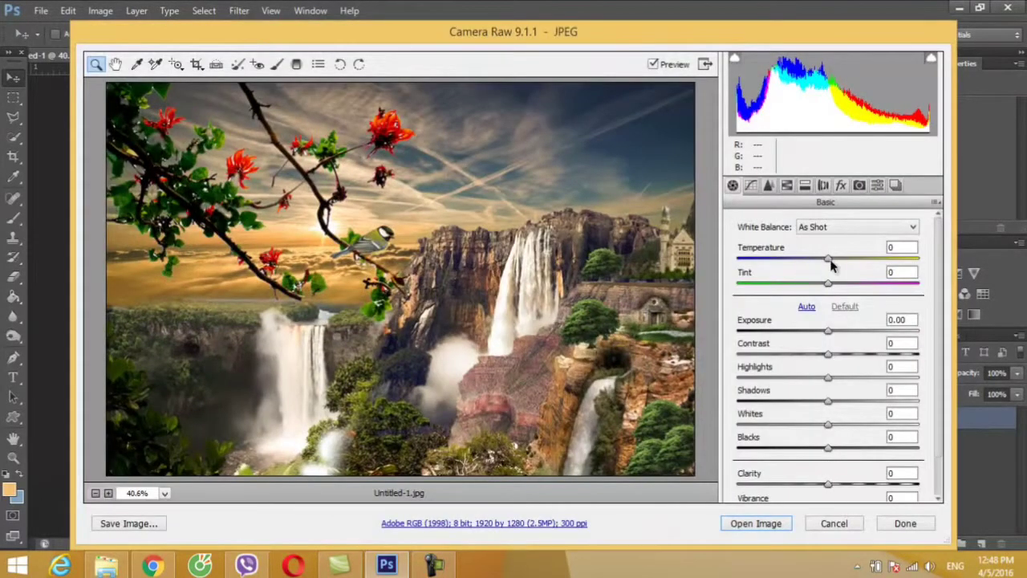
pyautogui.moveTo(832, 259); pyautogui.dragTo(843, 260)
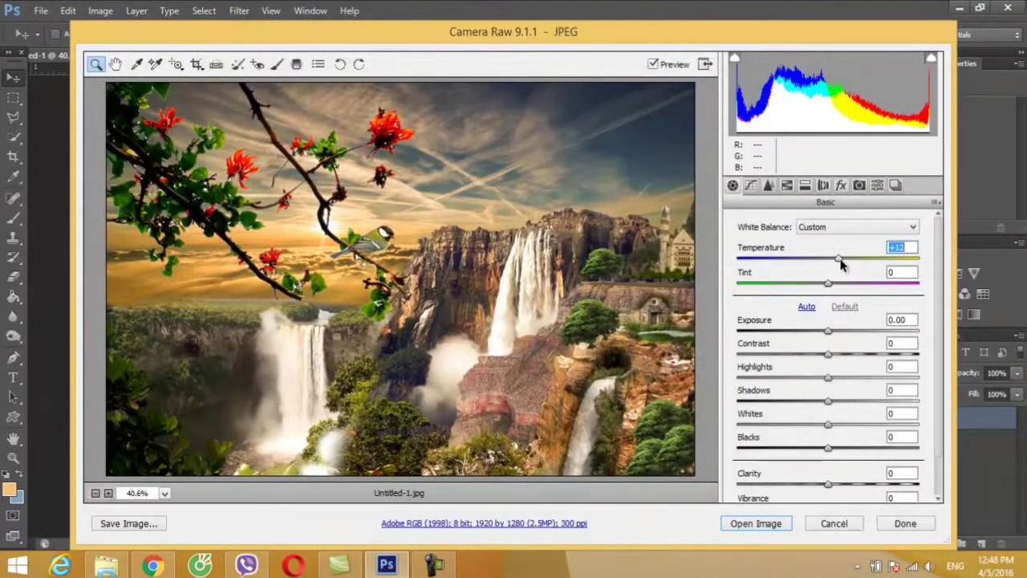
pyautogui.click(758, 523)
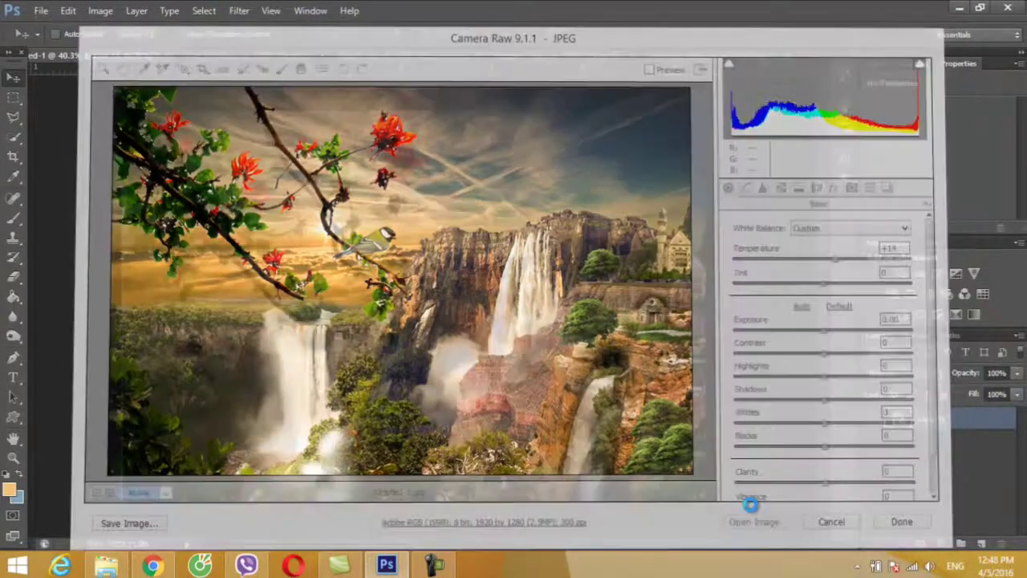
# Apply Exposure 6's Color Films – Polaroid Fuji FP-100C preset to the image
pyautogui.click(238, 10)
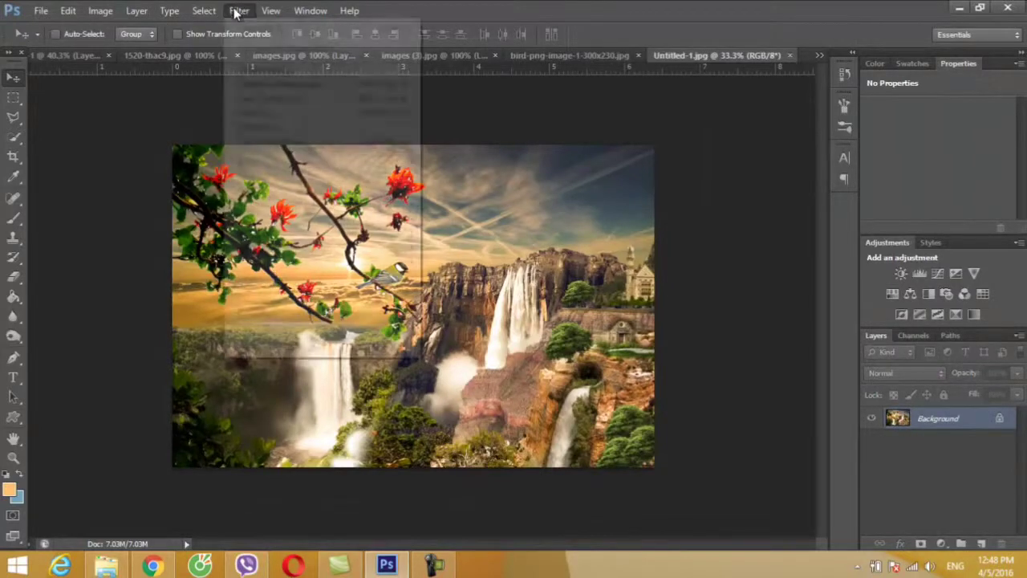
pyautogui.click(452, 299)
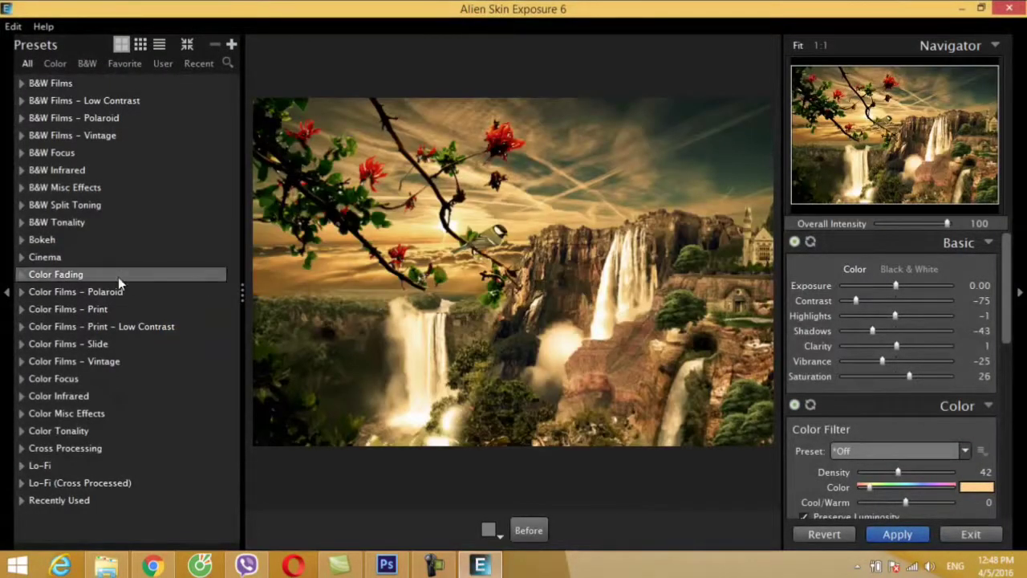
pyautogui.click(22, 292)
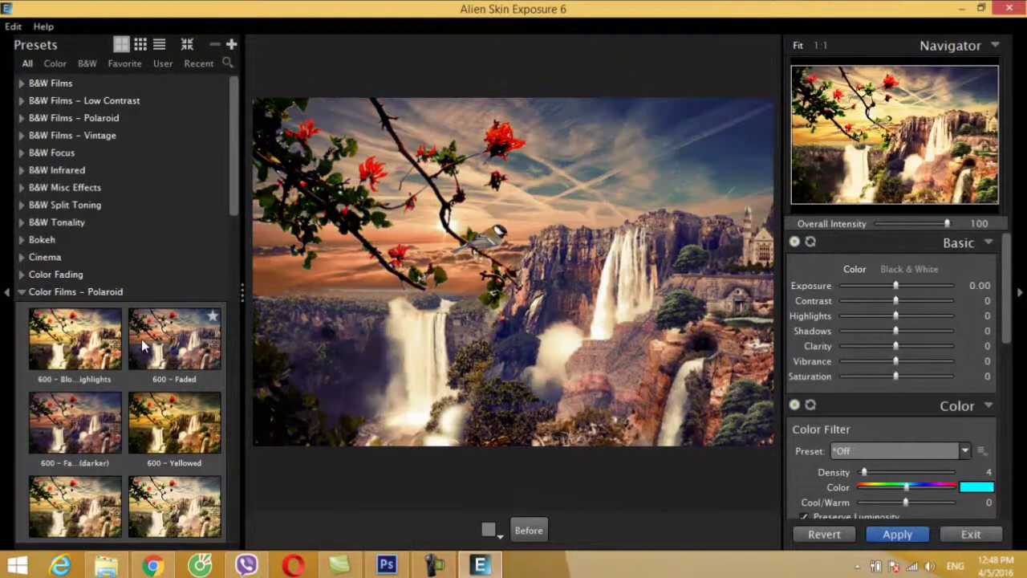
pyautogui.scroll(-2, 163, 410)
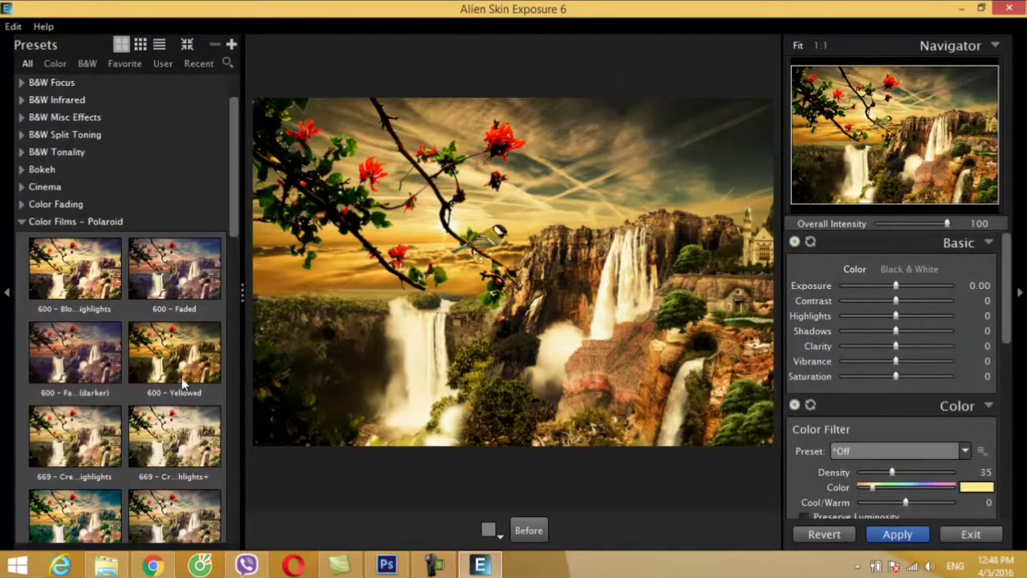
pyautogui.scroll(-2, 183, 385)
pyautogui.scroll(-2, 185, 370)
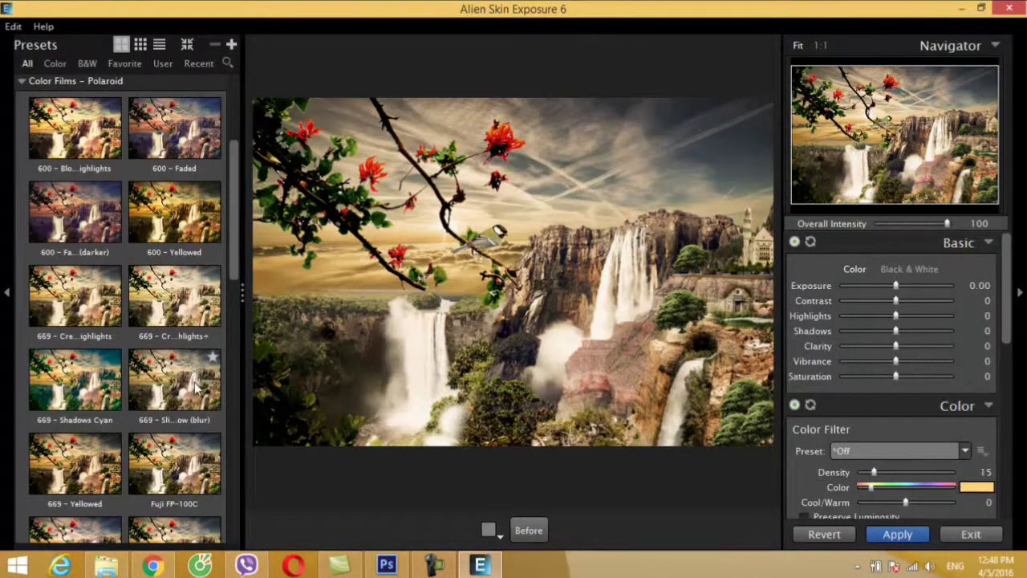
pyautogui.click(186, 445)
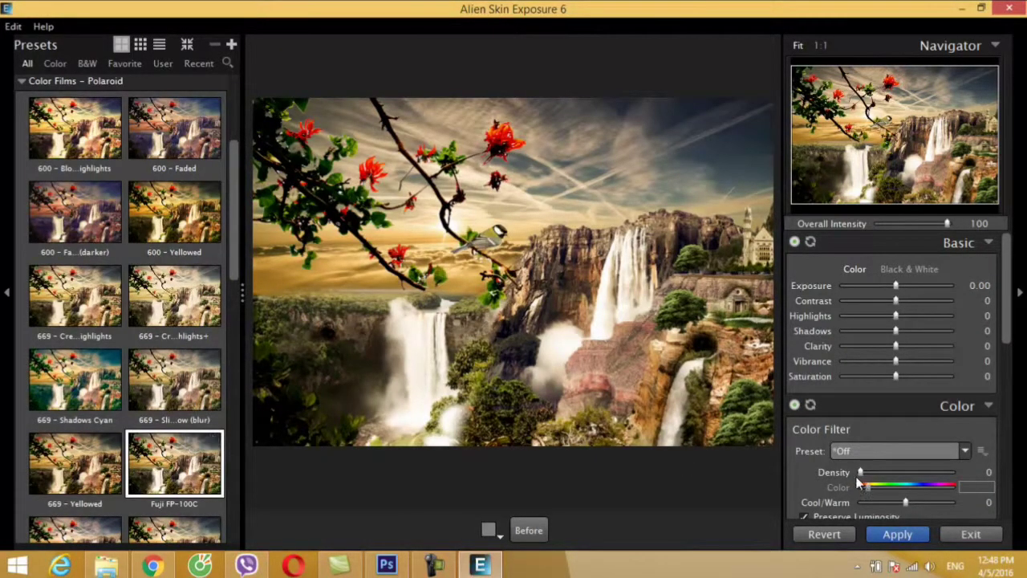
pyautogui.click(905, 534)
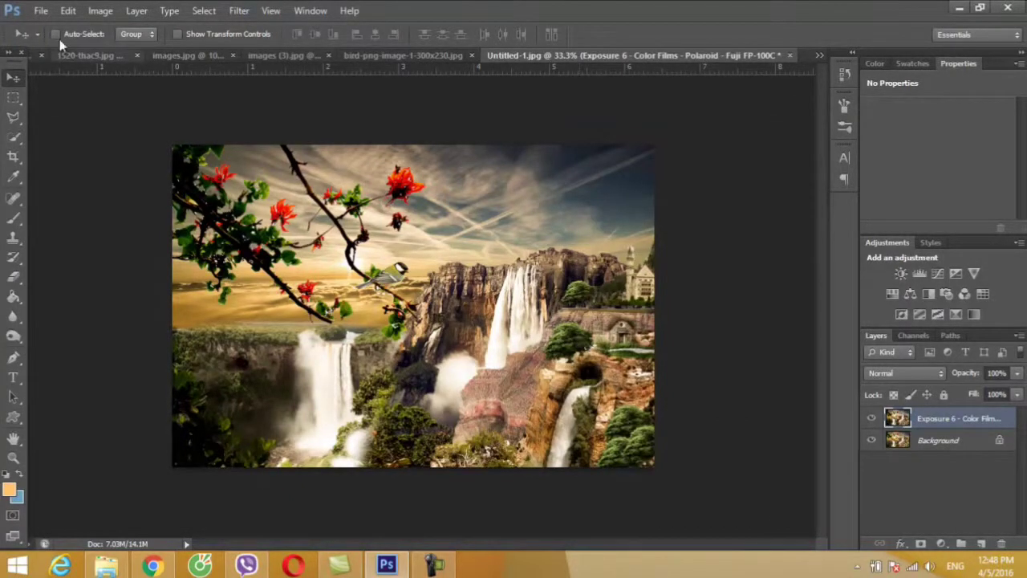
# Save as JPEG over the Desktop's Untitled-1.jpg, confirming the replace and JPEG options
pyautogui.click(40, 11)
pyautogui.click(72, 191)
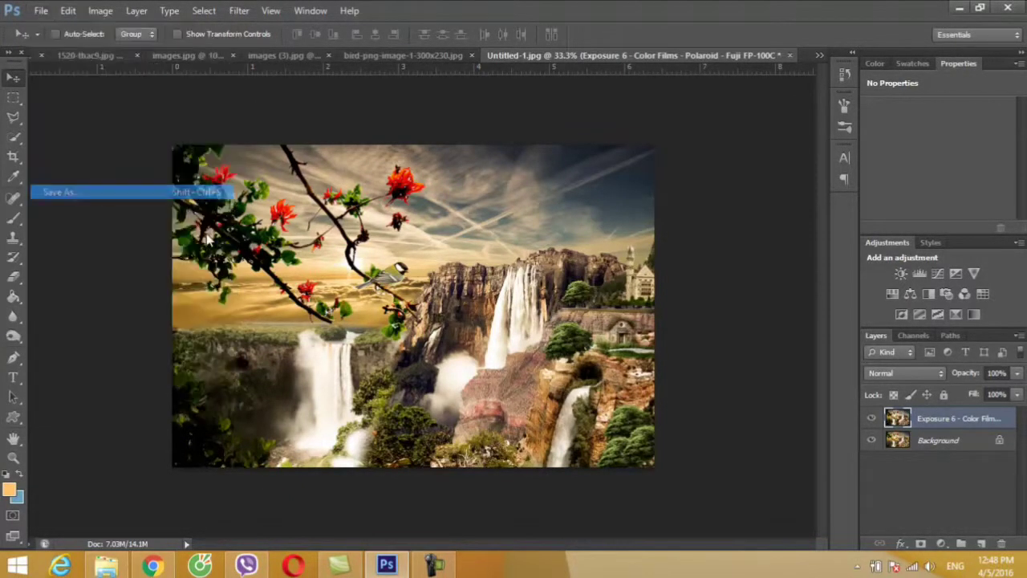
pyautogui.click(540, 347)
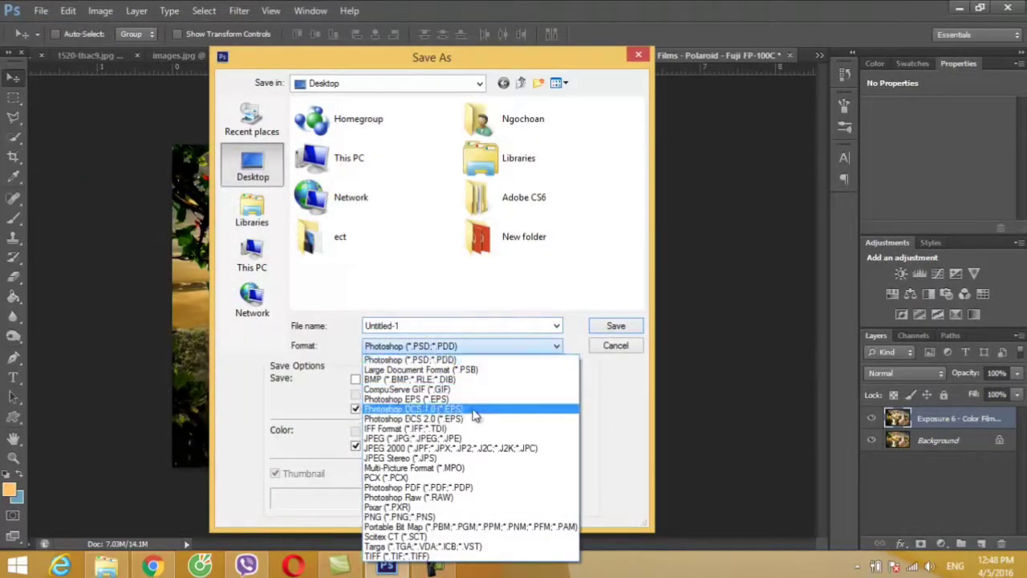
pyautogui.click(482, 429)
pyautogui.click(615, 326)
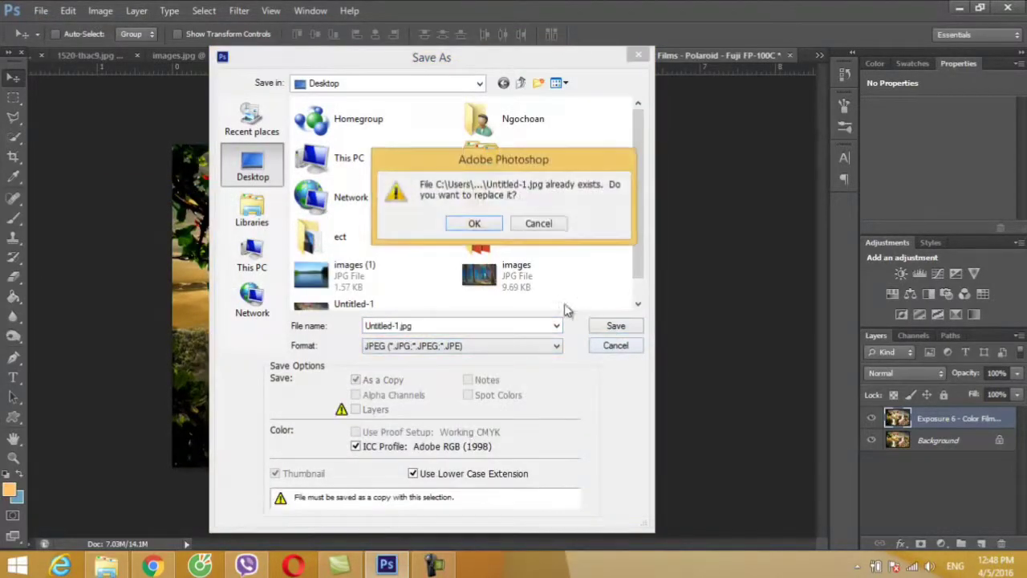
pyautogui.click(475, 223)
pyautogui.click(599, 138)
pyautogui.click(434, 566)
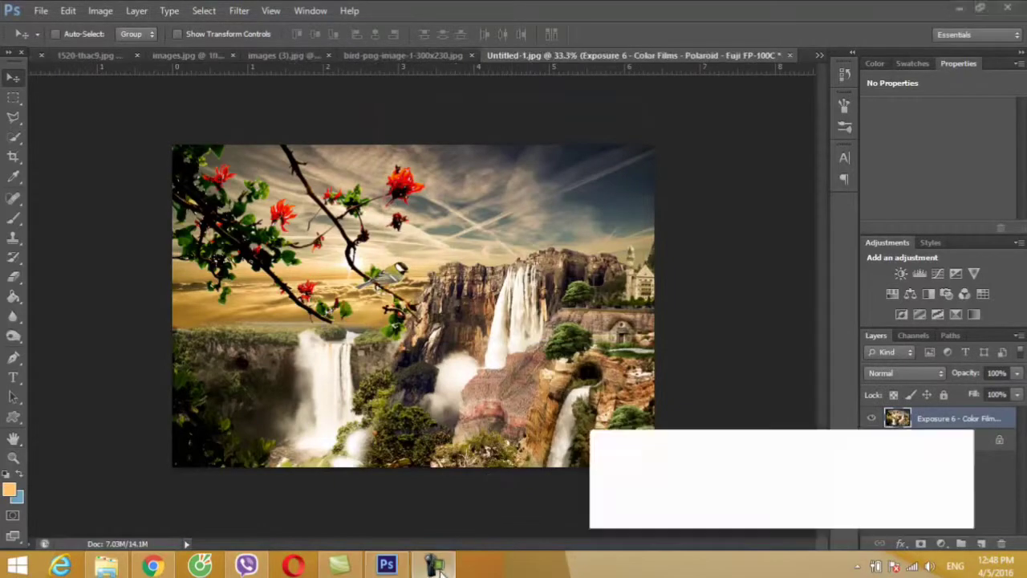
pyautogui.click(996, 504)
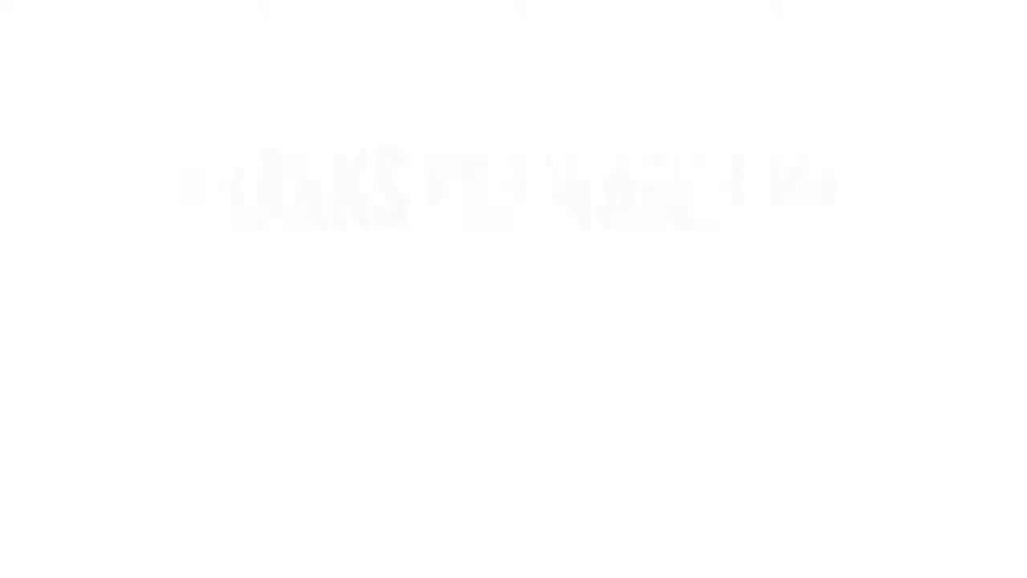